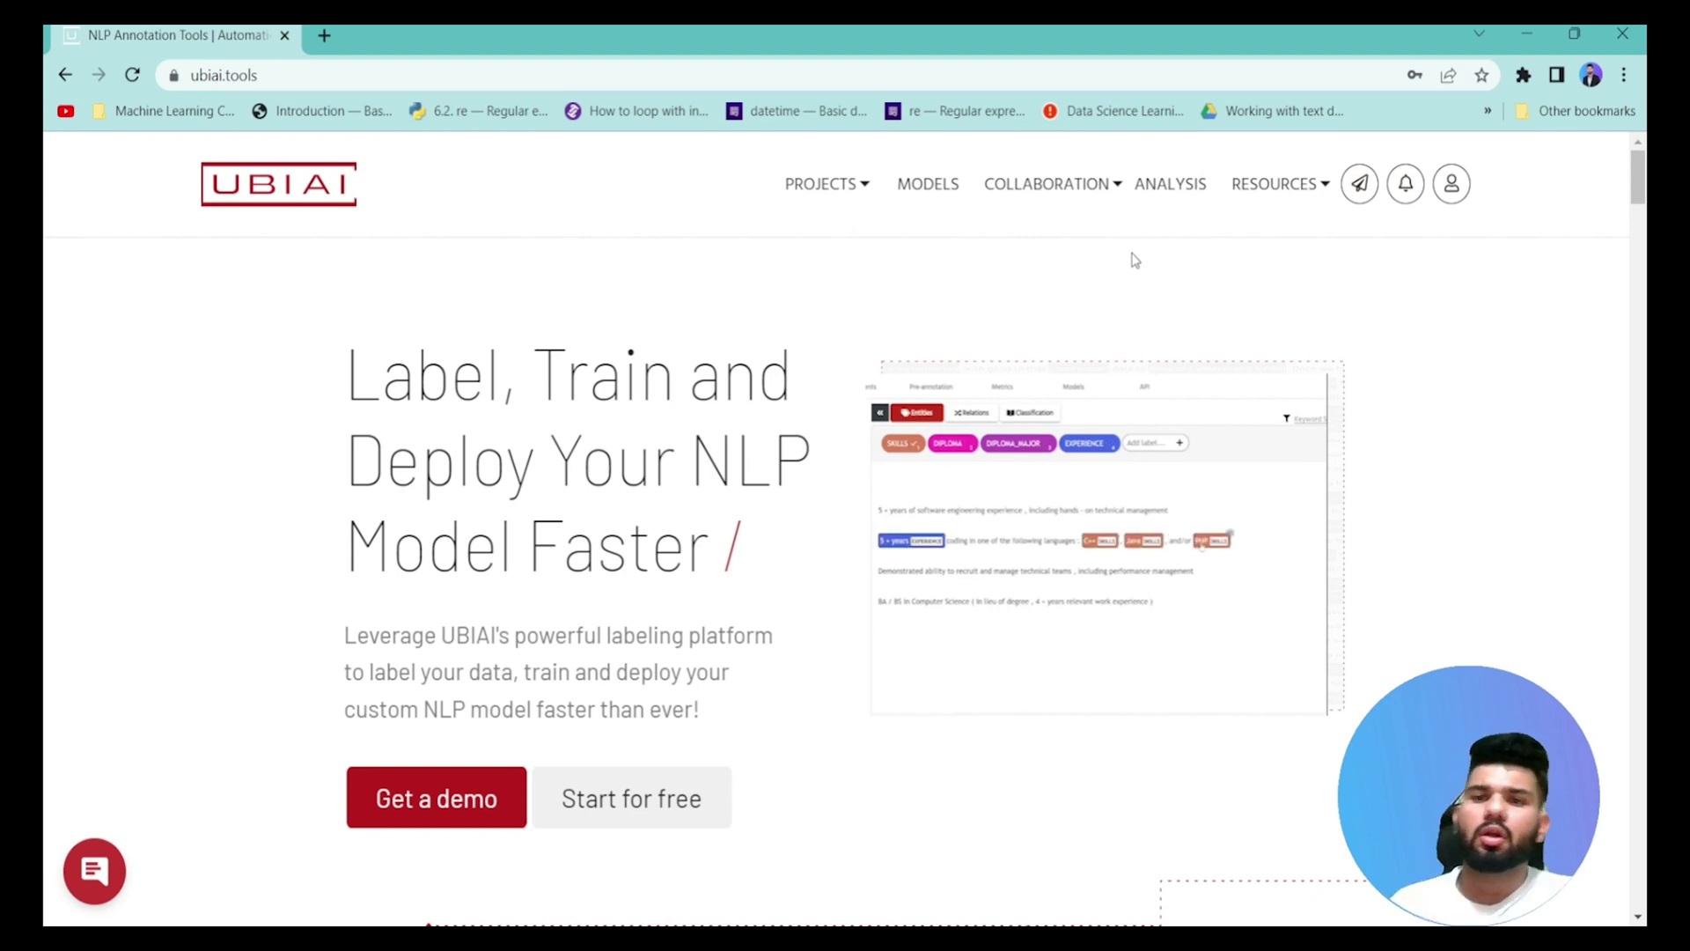
# - Create a new project from the Projects menu and name it 'Exepriment NER'
pyautogui.click(852, 189)
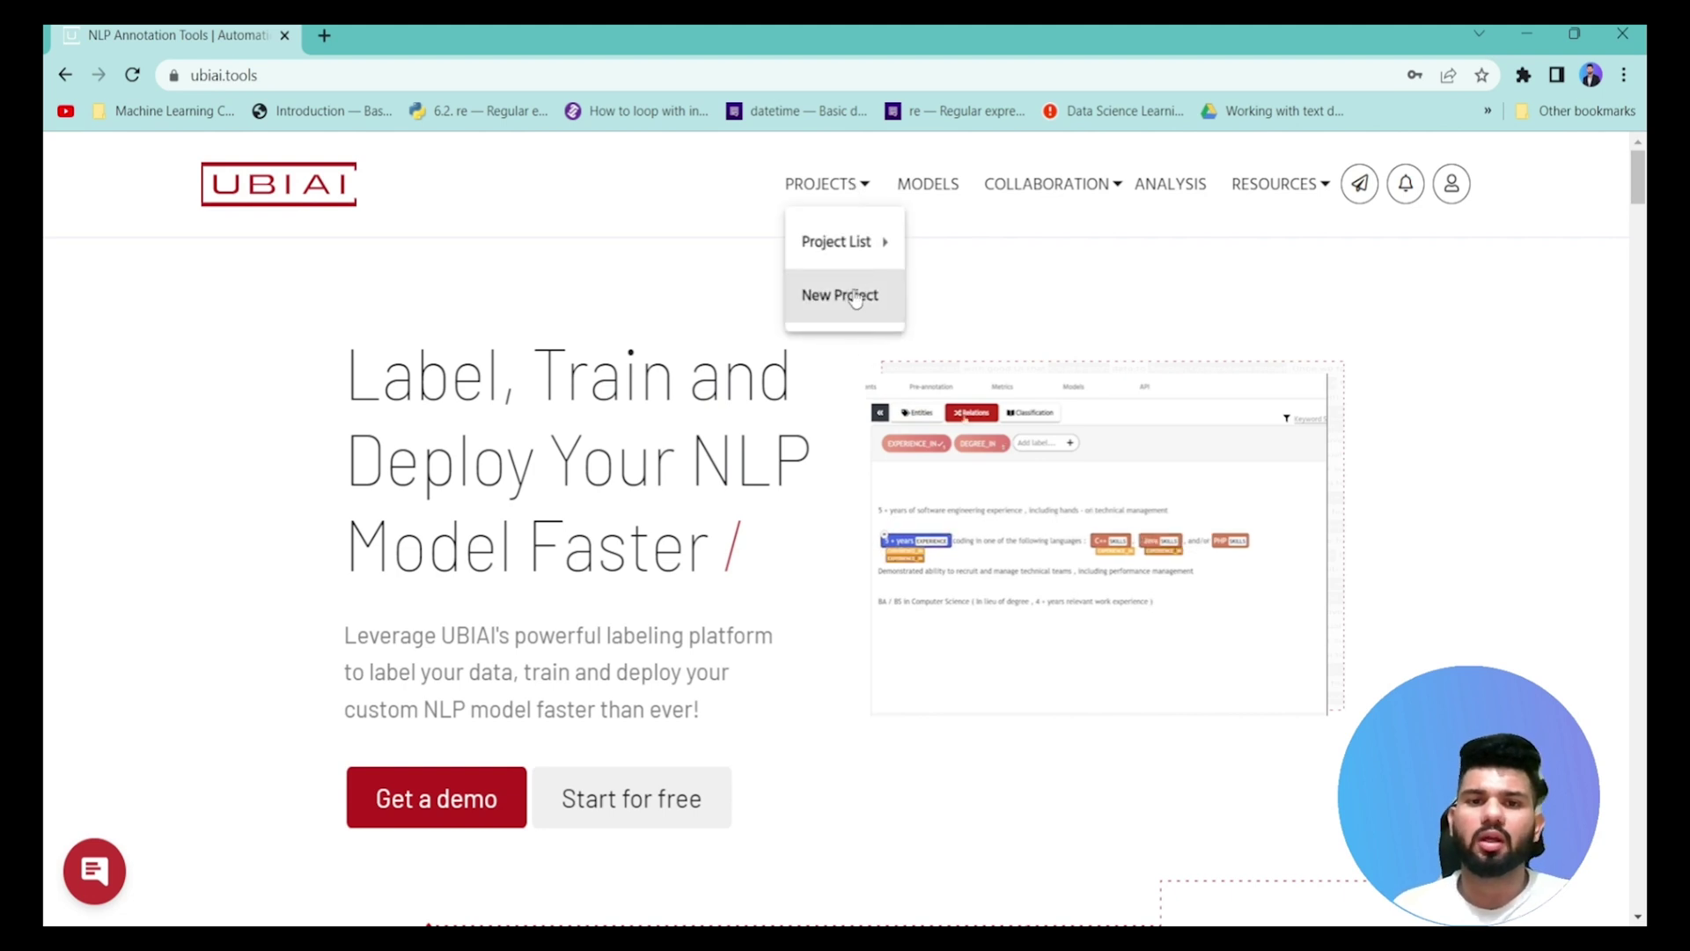
pyautogui.click(854, 299)
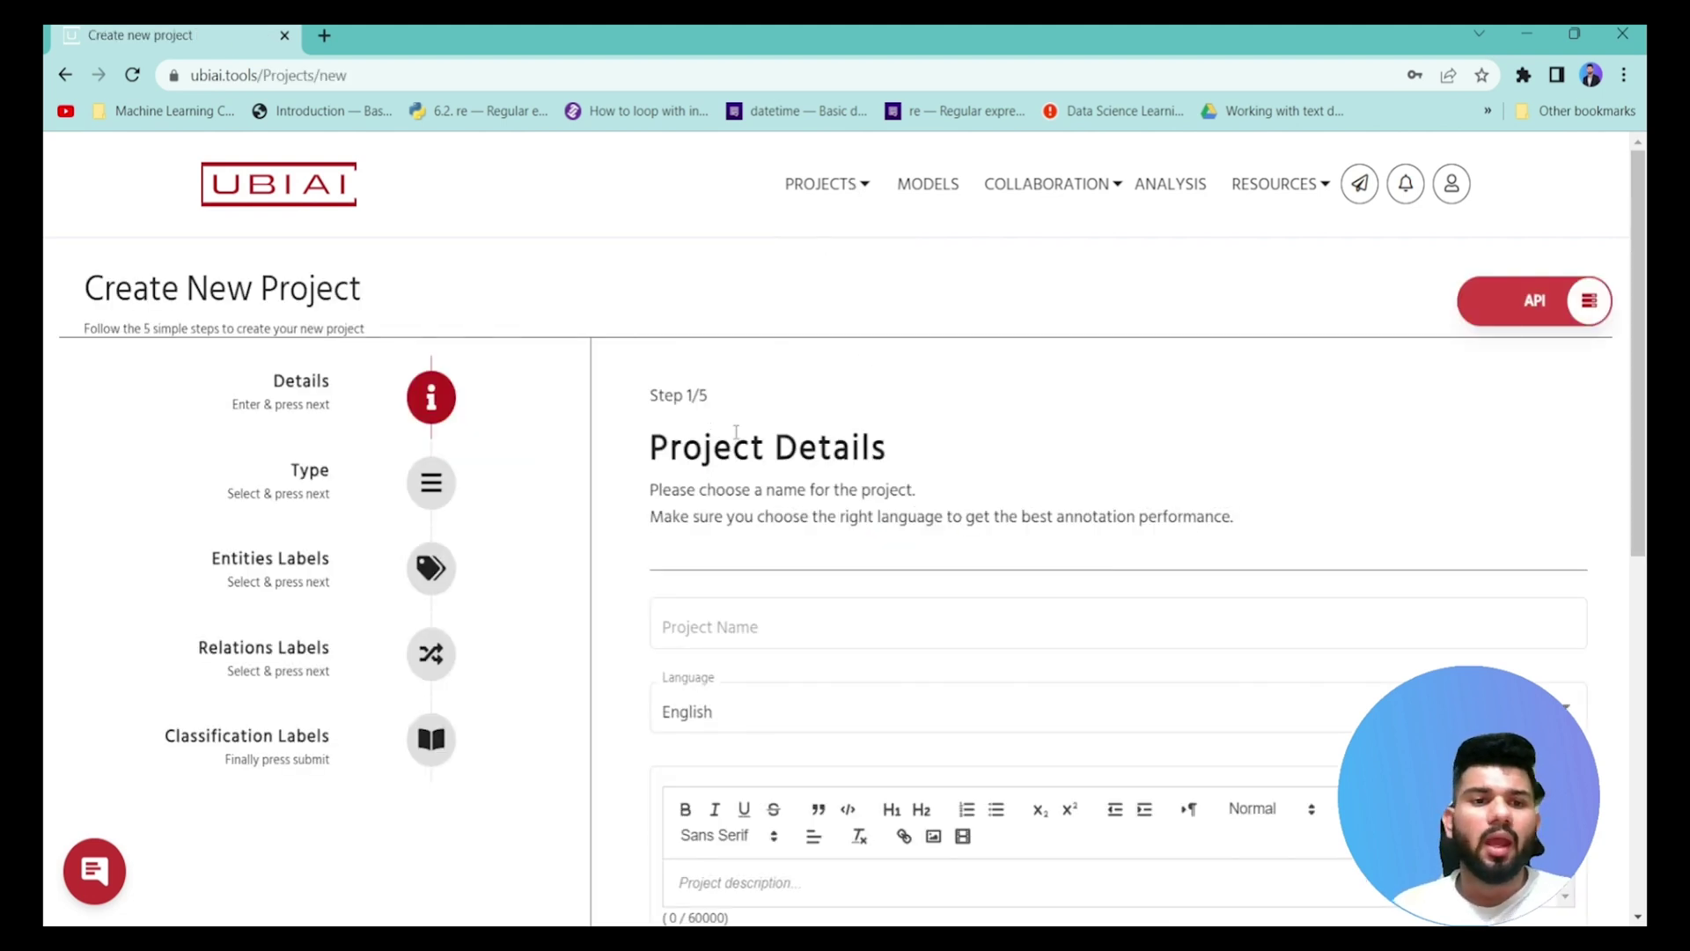
pyautogui.scroll(-2, 803, 415)
pyautogui.scroll(2, 566, 437)
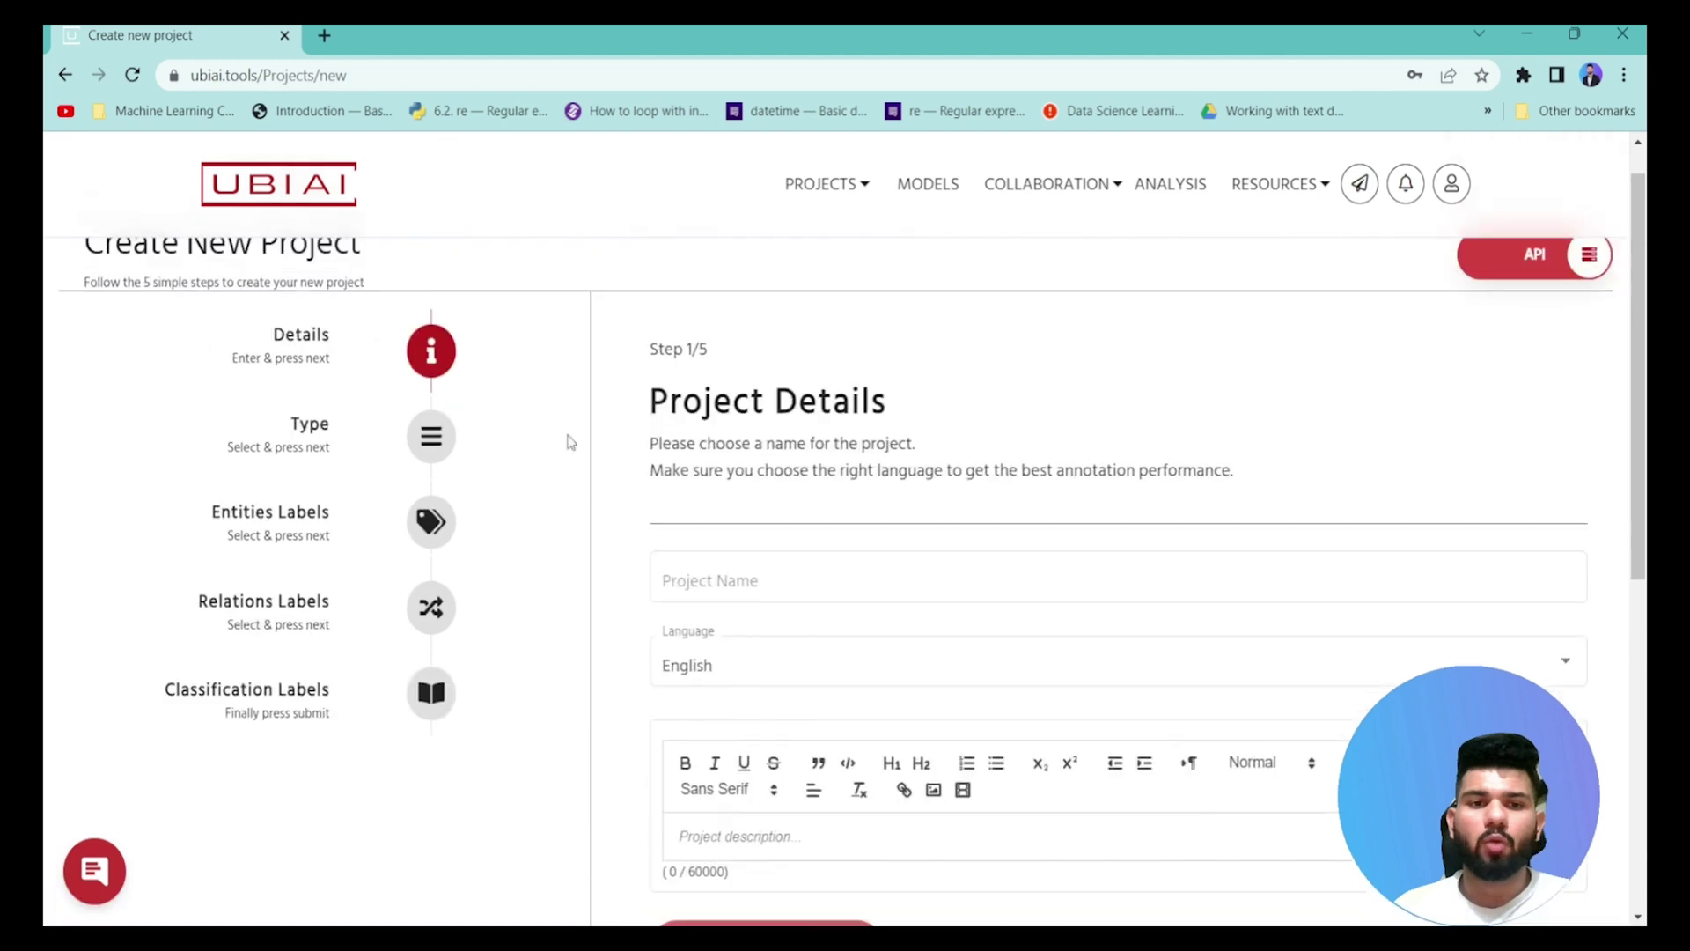
pyautogui.scroll(-1, 704, 501)
pyautogui.click(778, 518)
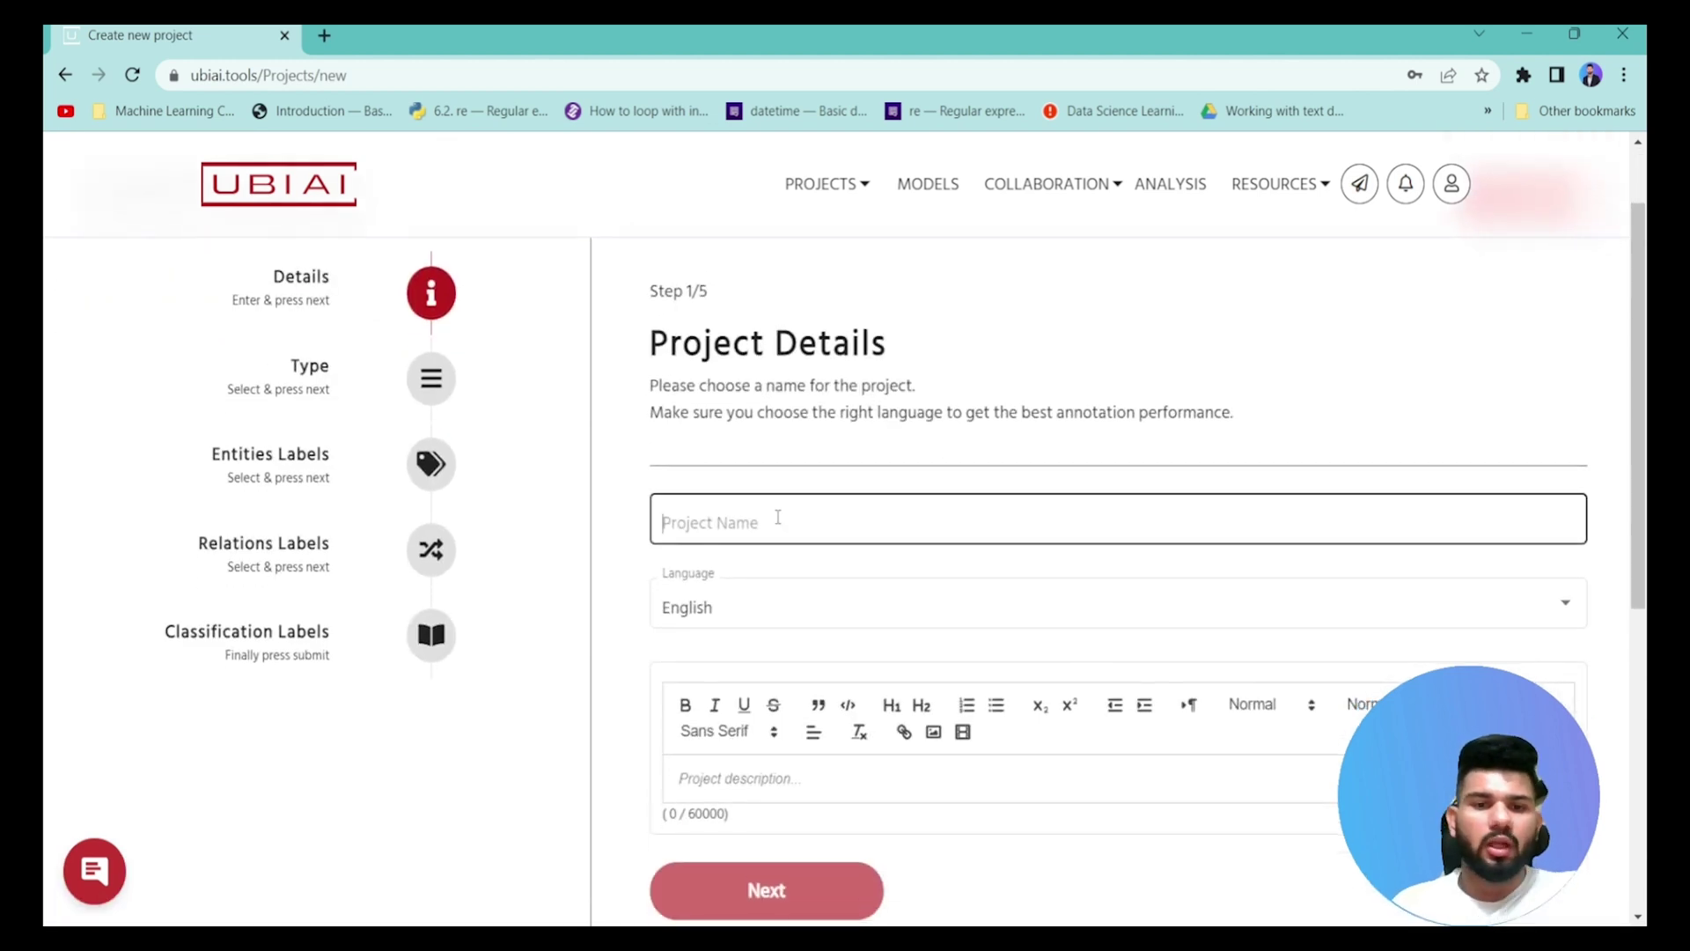
pyautogui.write('Exeprim')
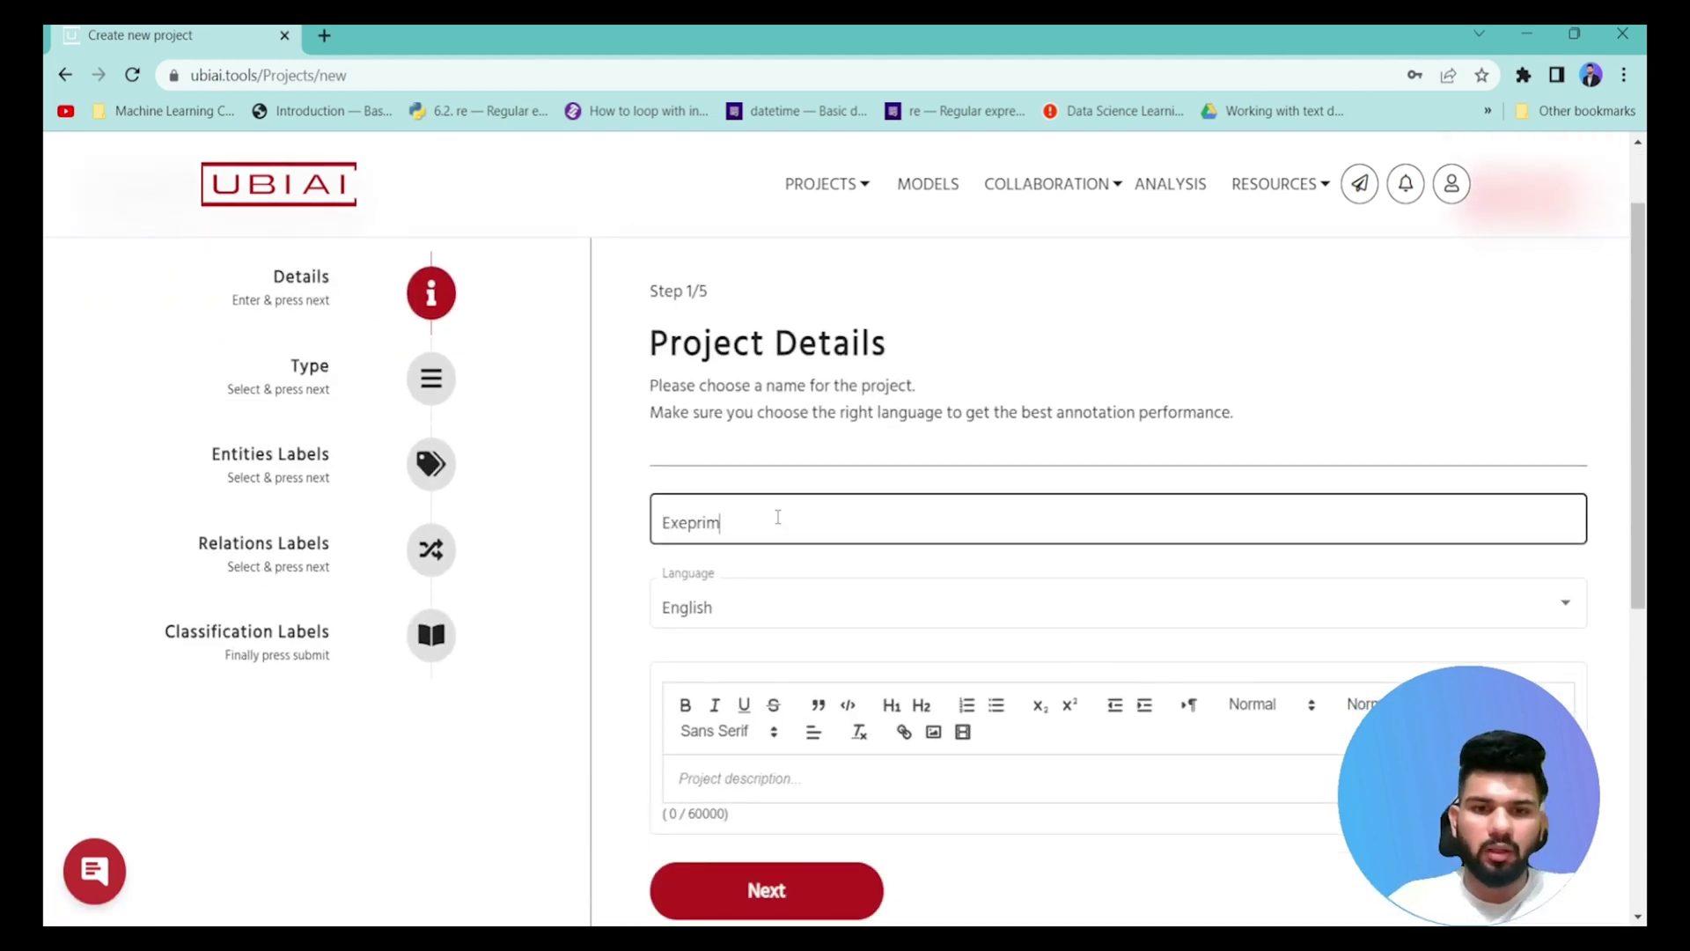
pyautogui.write('ent NER')
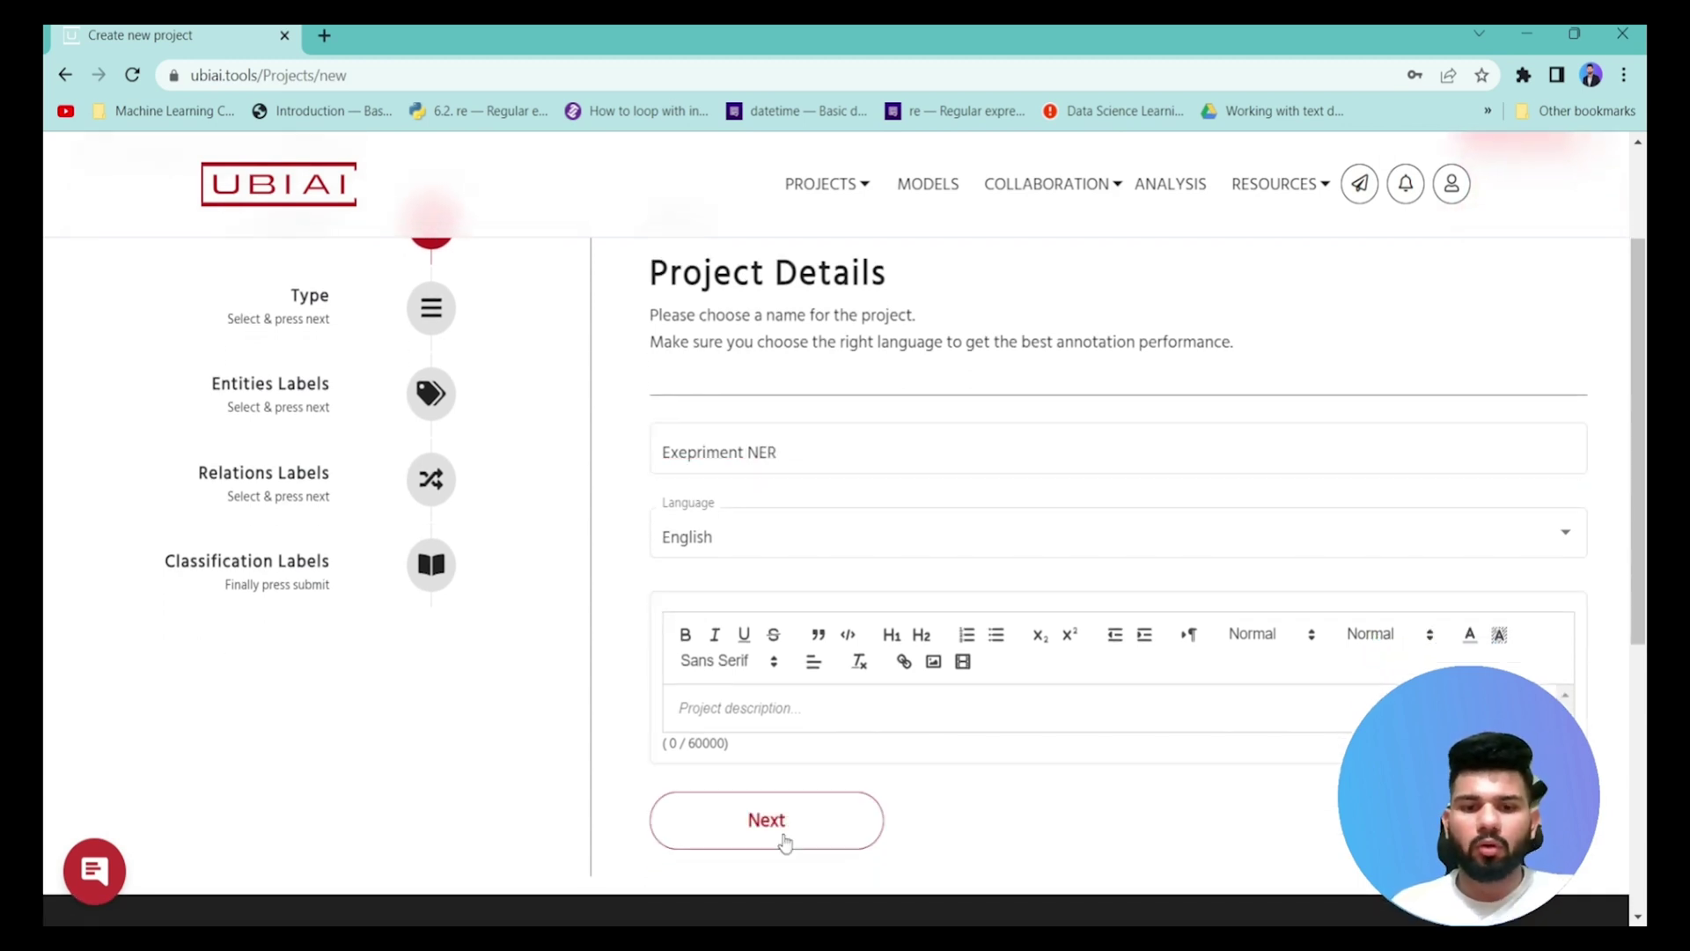
# - Advance to the project type step and review the type cards, keeping Span Based Annotation checked
pyautogui.click(789, 817)
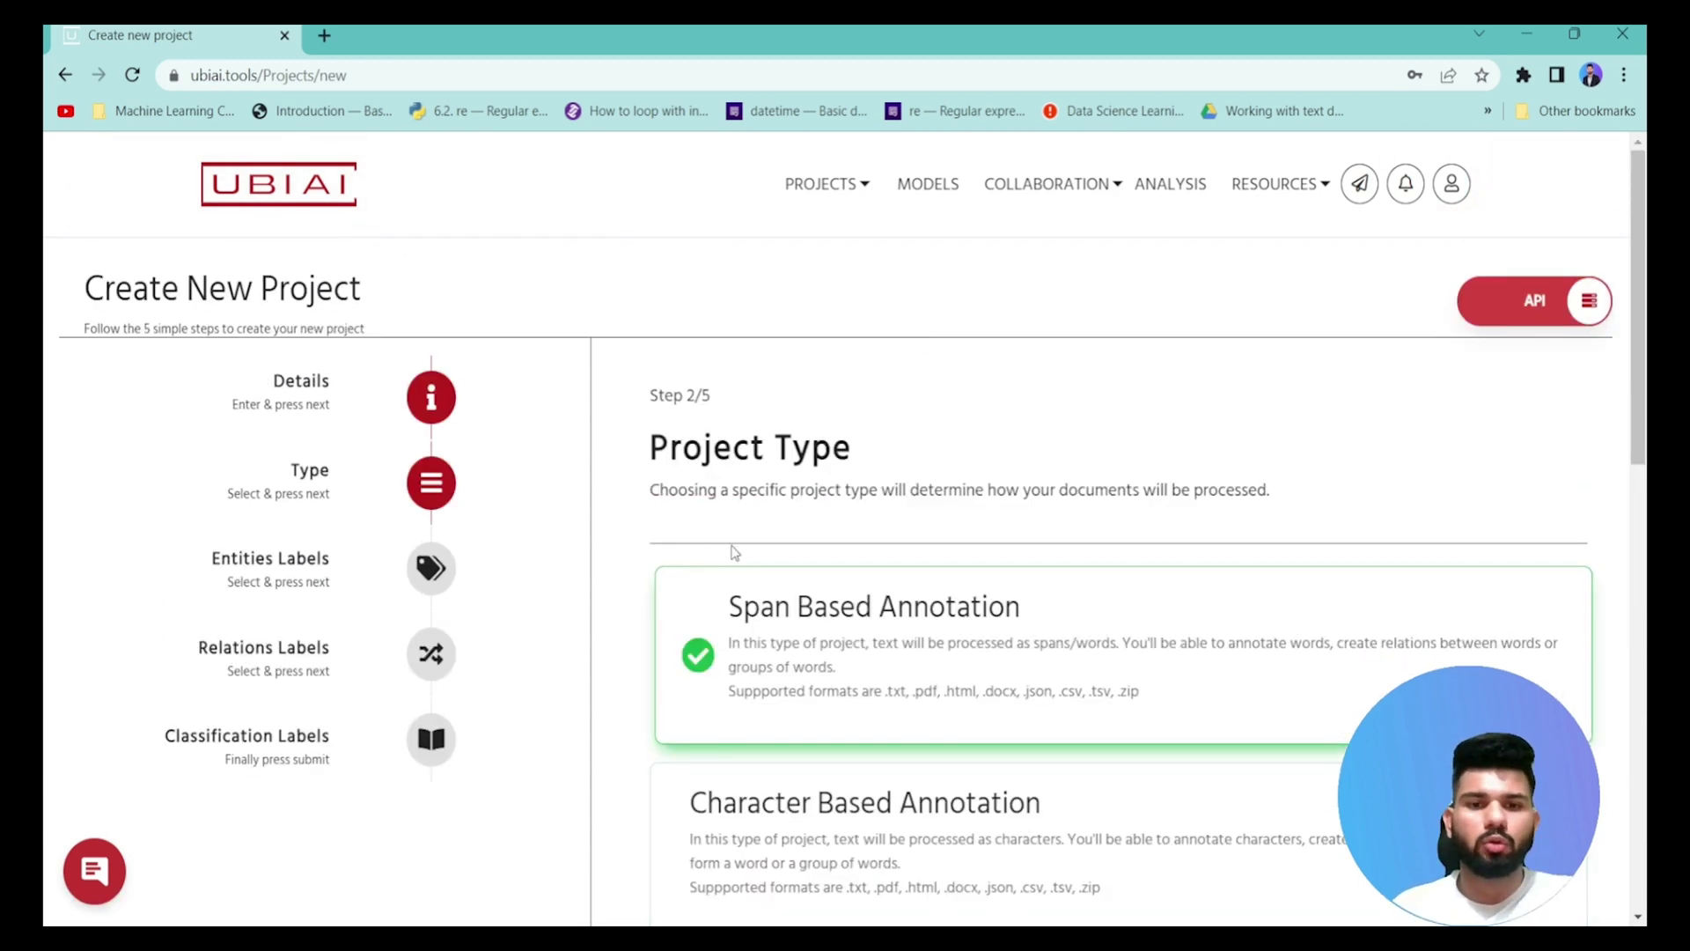
pyautogui.scroll(-3, 733, 555)
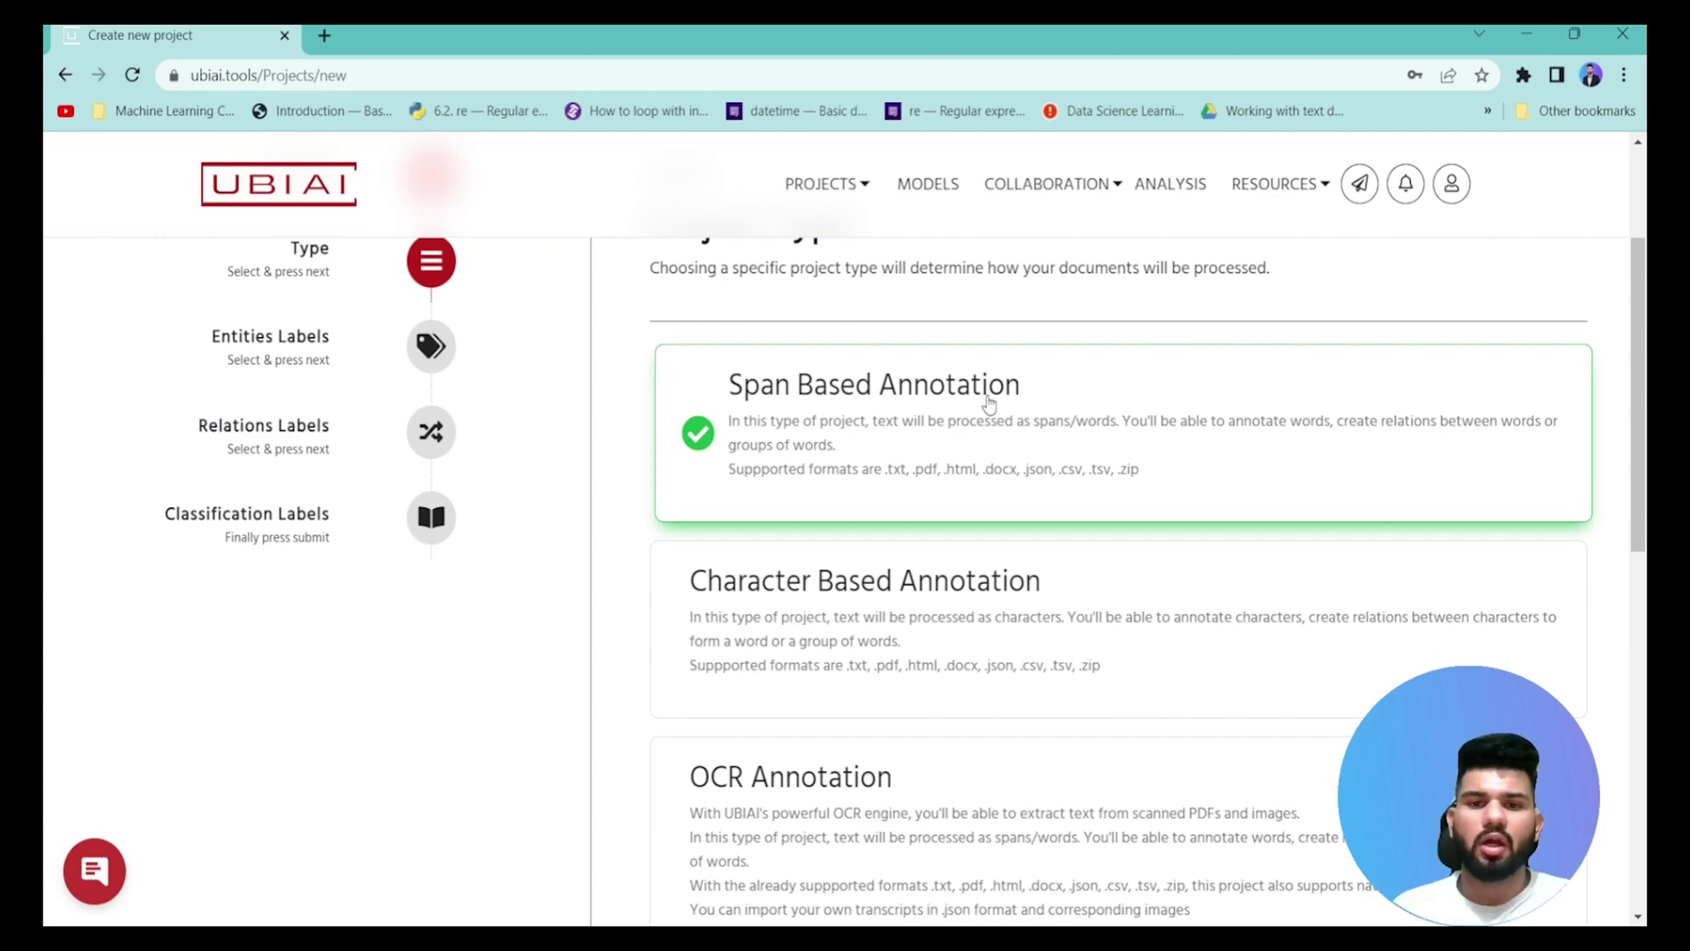
pyautogui.scroll(-1, 896, 412)
pyautogui.scroll(-8, 896, 412)
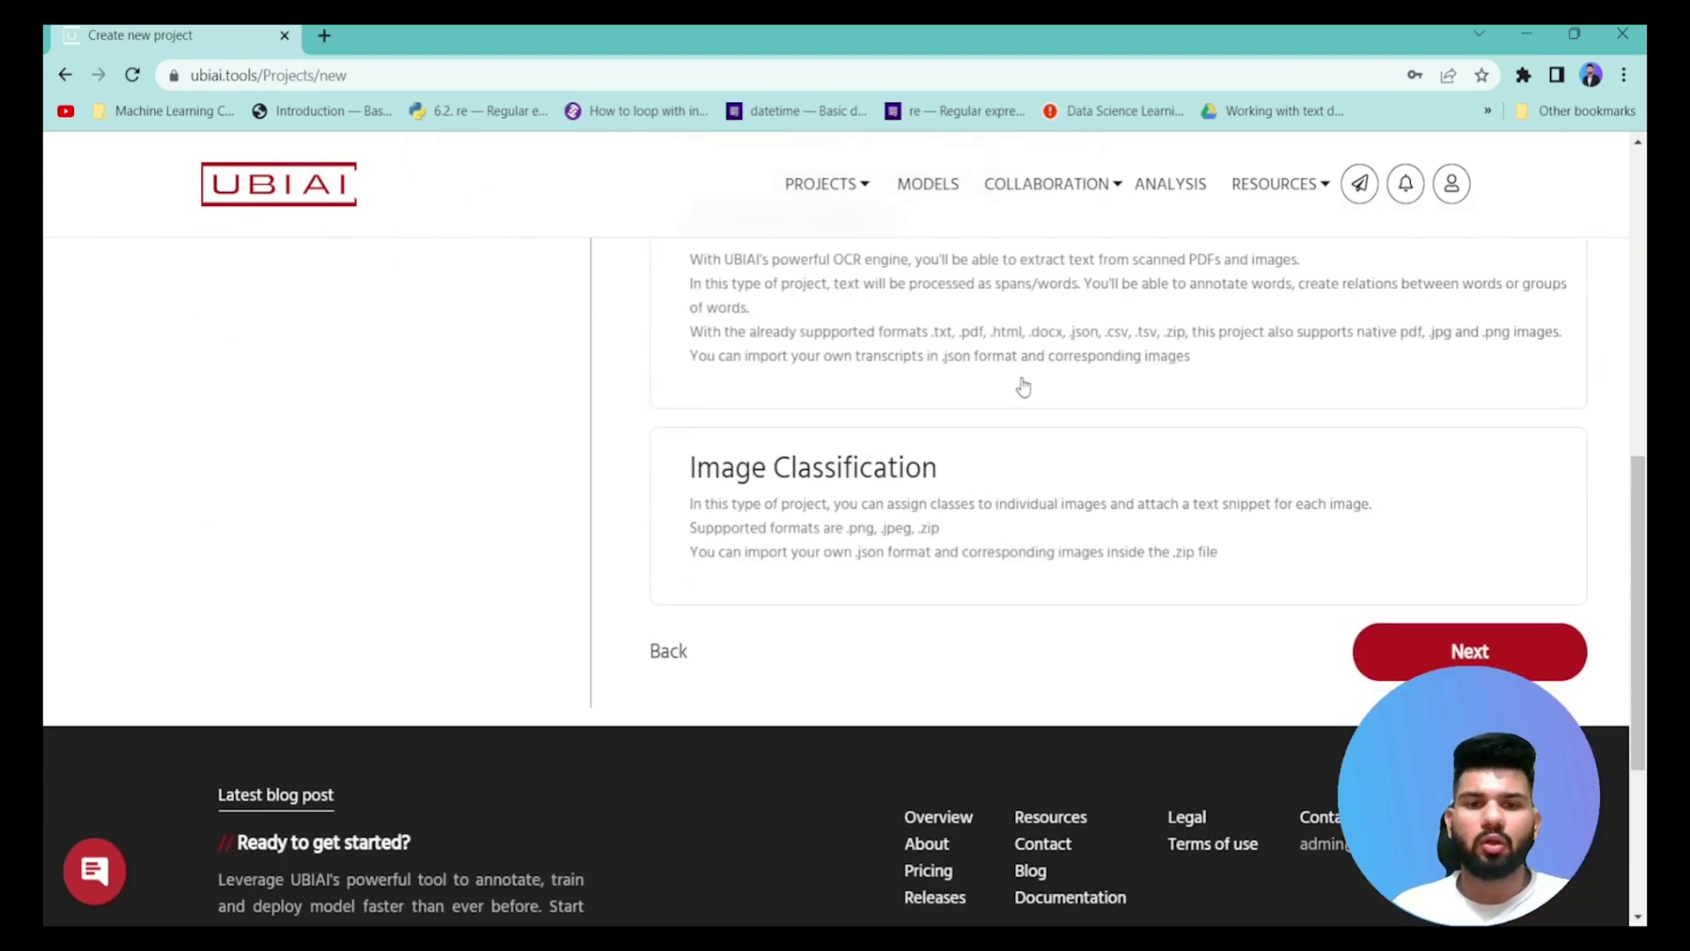
pyautogui.scroll(5, 907, 459)
pyautogui.scroll(3, 907, 459)
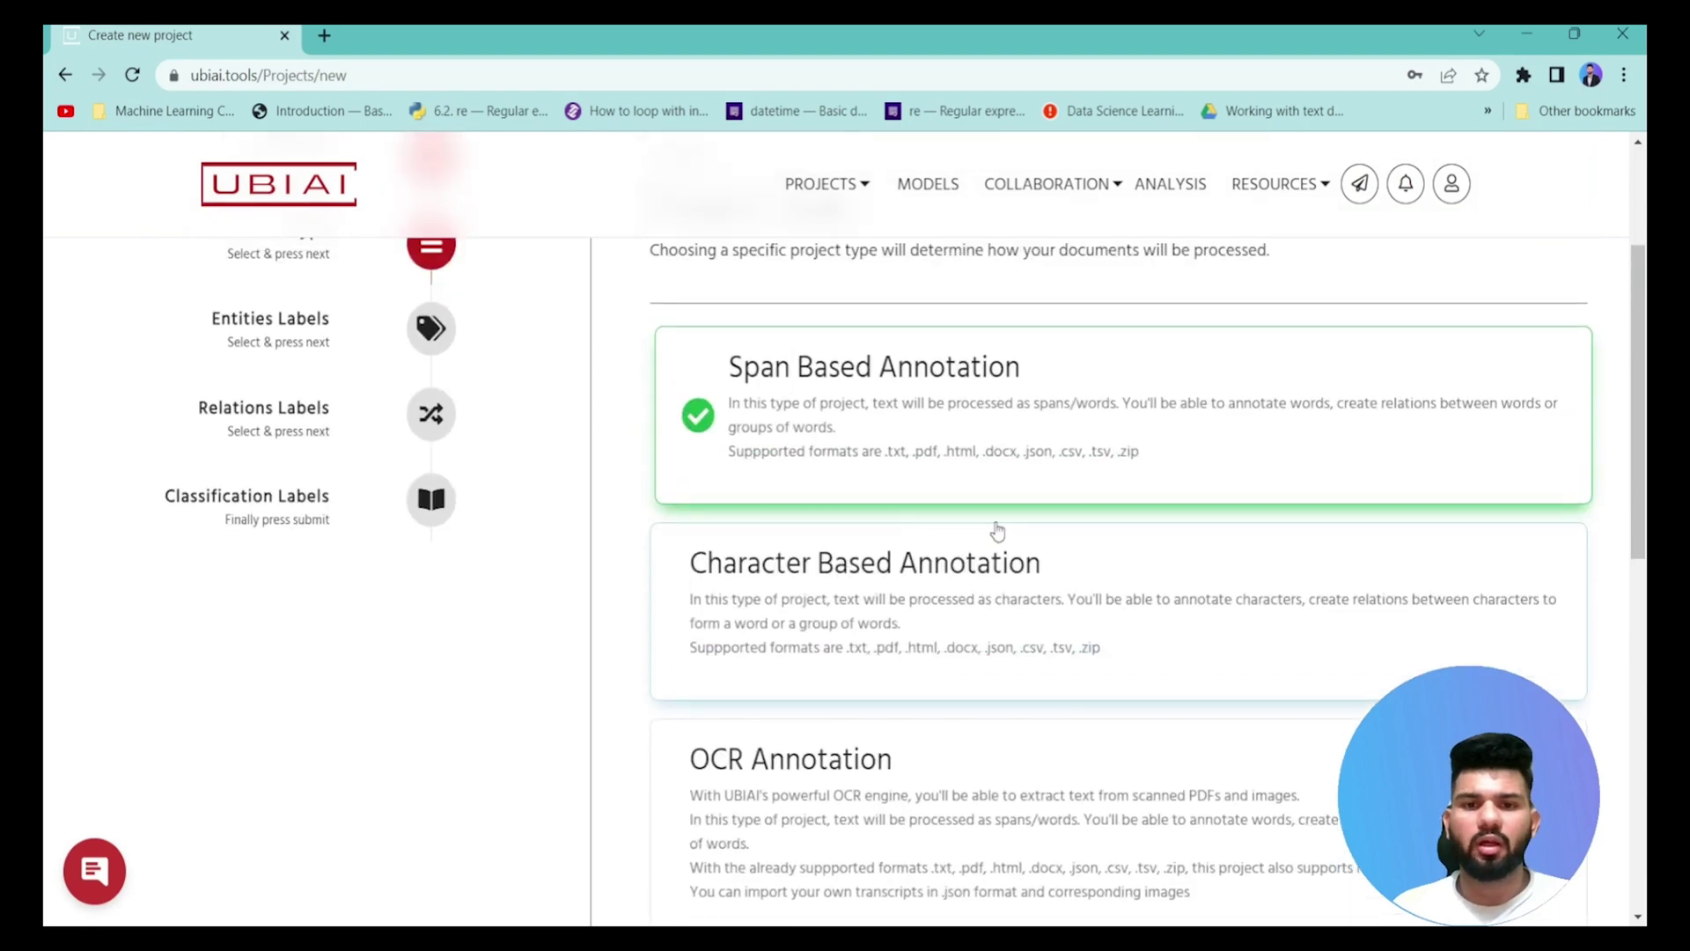
pyautogui.scroll(-1, 933, 711)
pyautogui.scroll(-1, 916, 713)
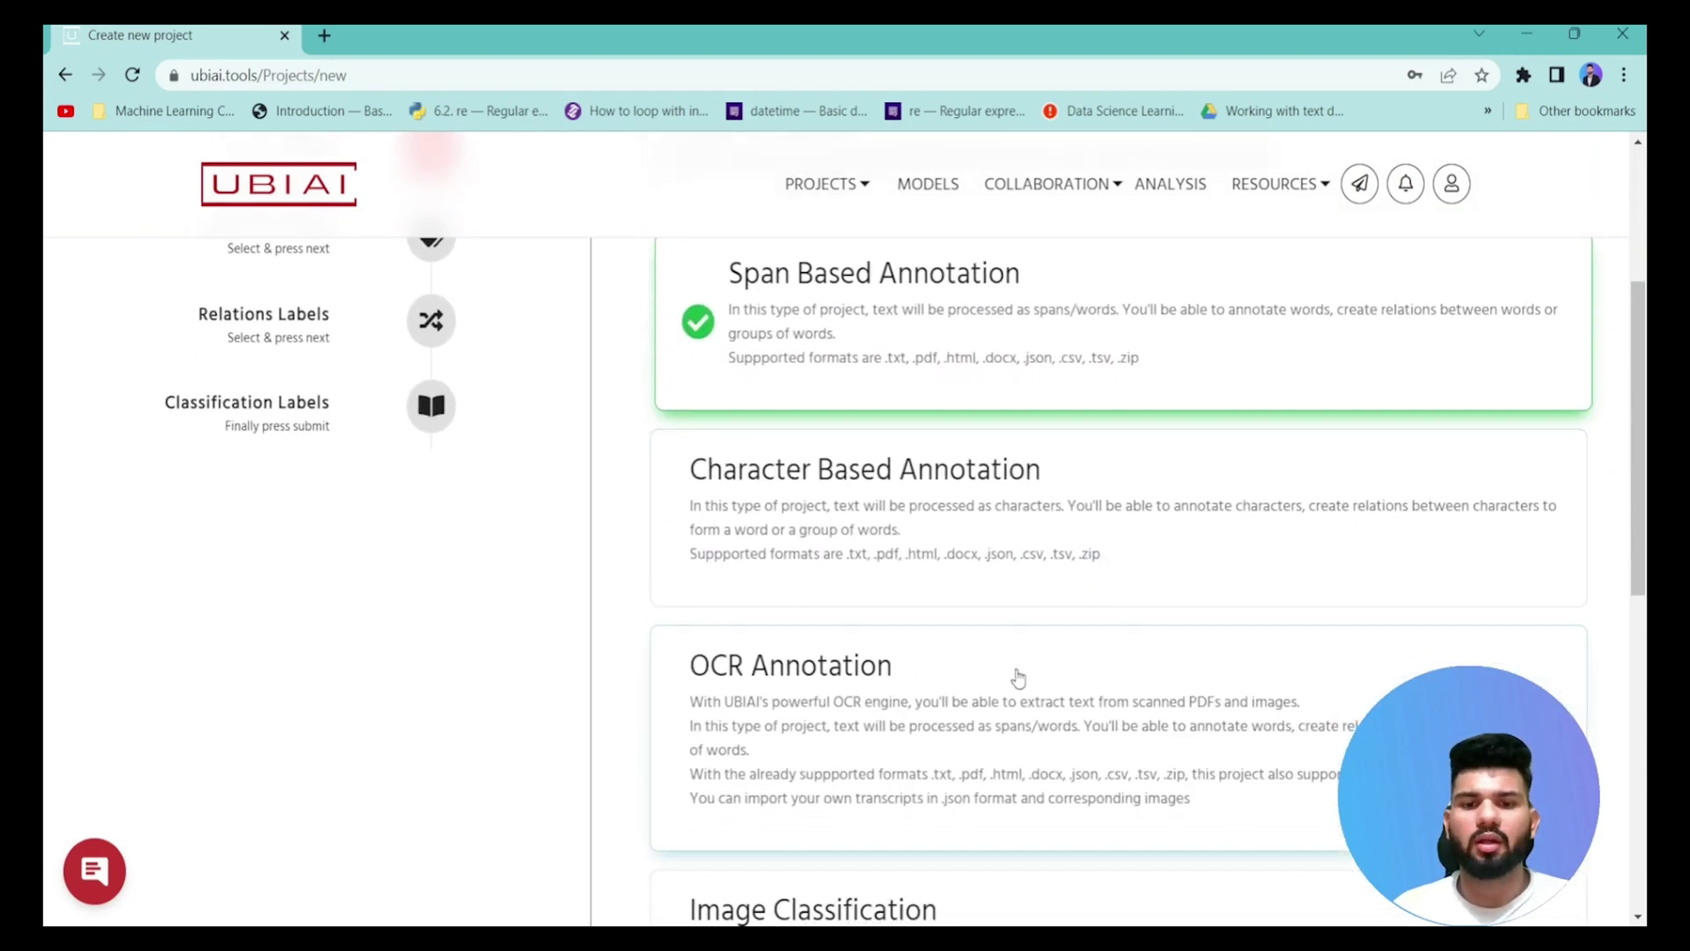
pyautogui.scroll(-3, 893, 687)
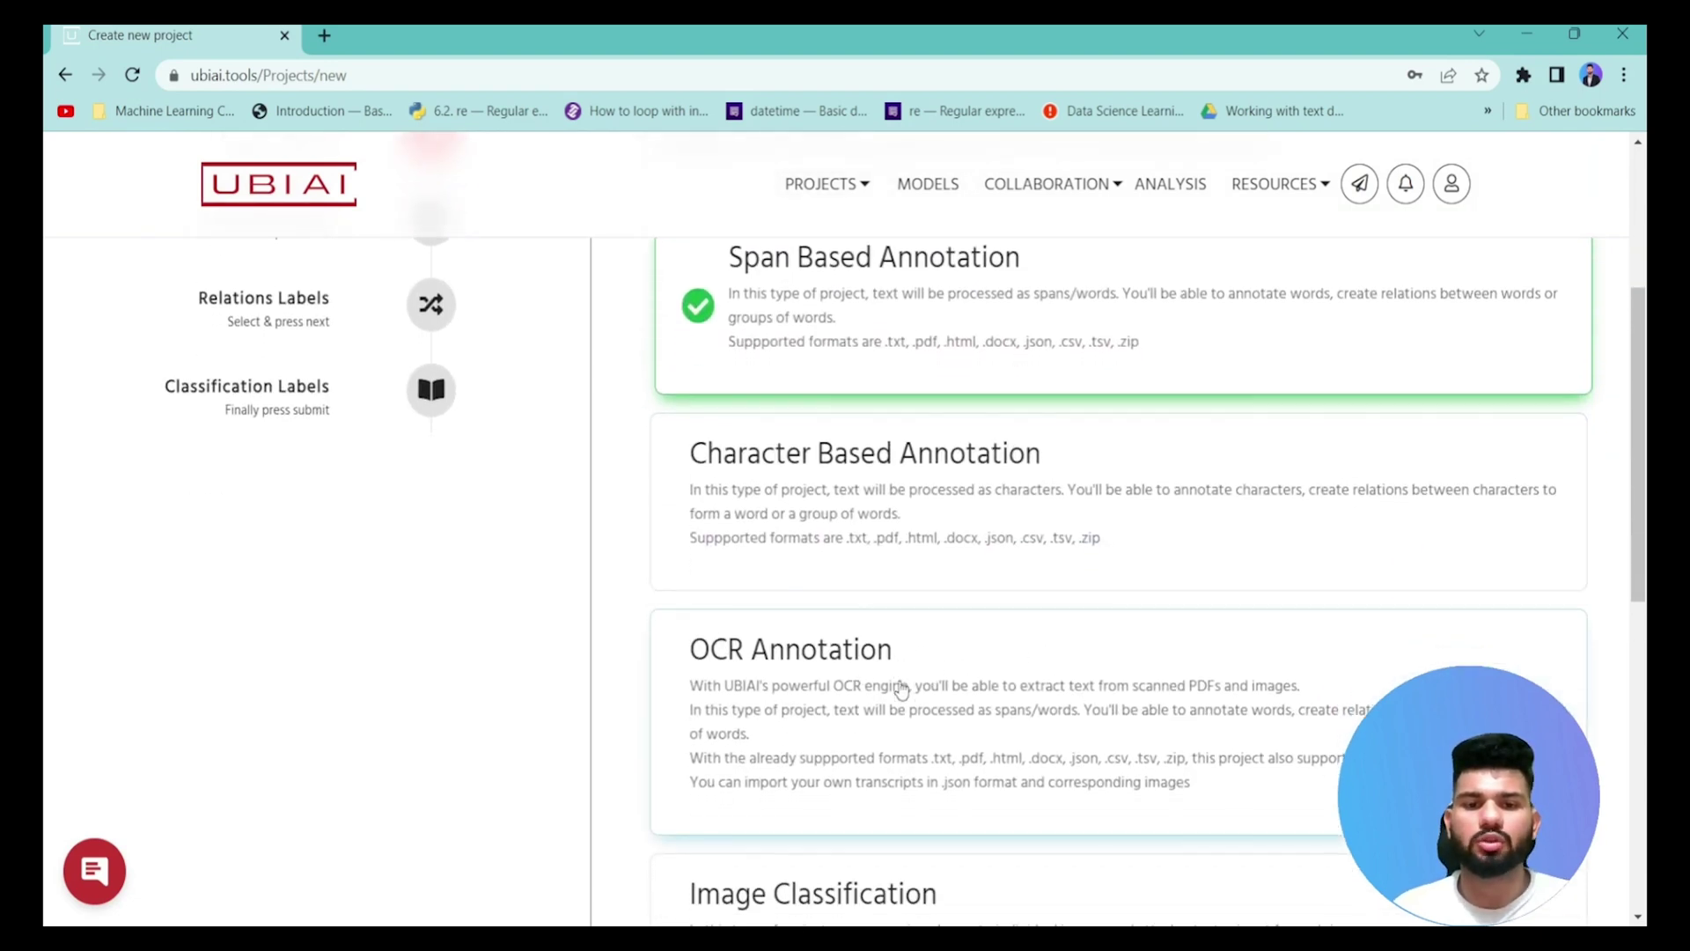
pyautogui.scroll(3, 924, 686)
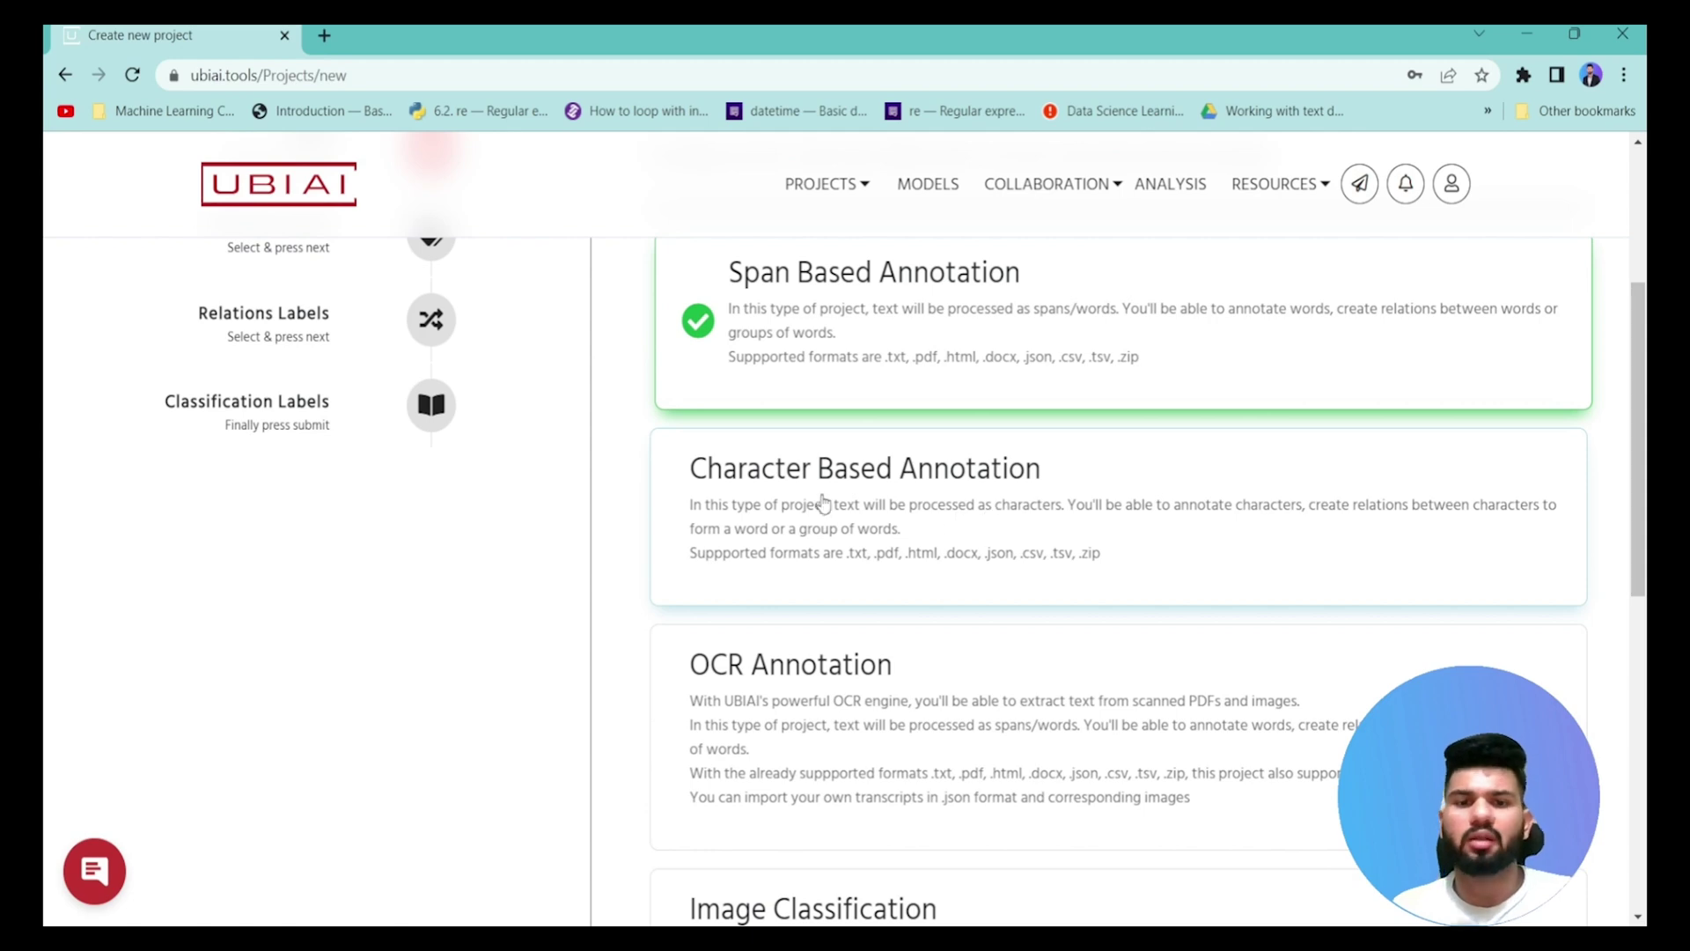
pyautogui.scroll(-5, 995, 541)
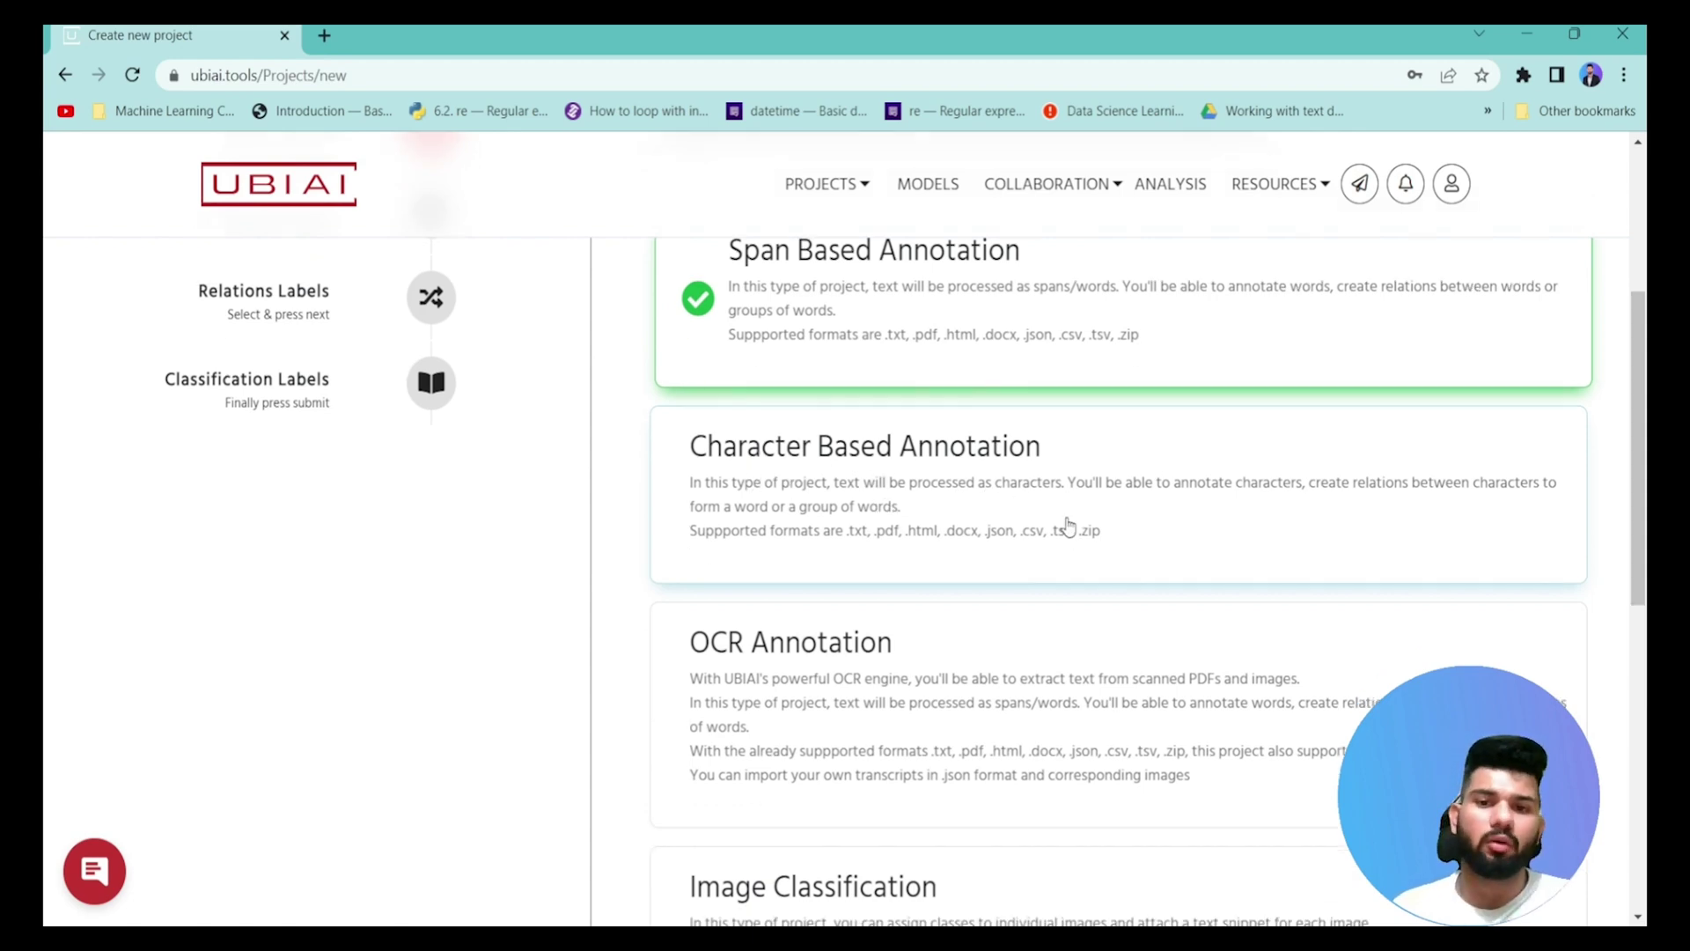
pyautogui.scroll(5, 1007, 540)
pyautogui.scroll(2, 833, 392)
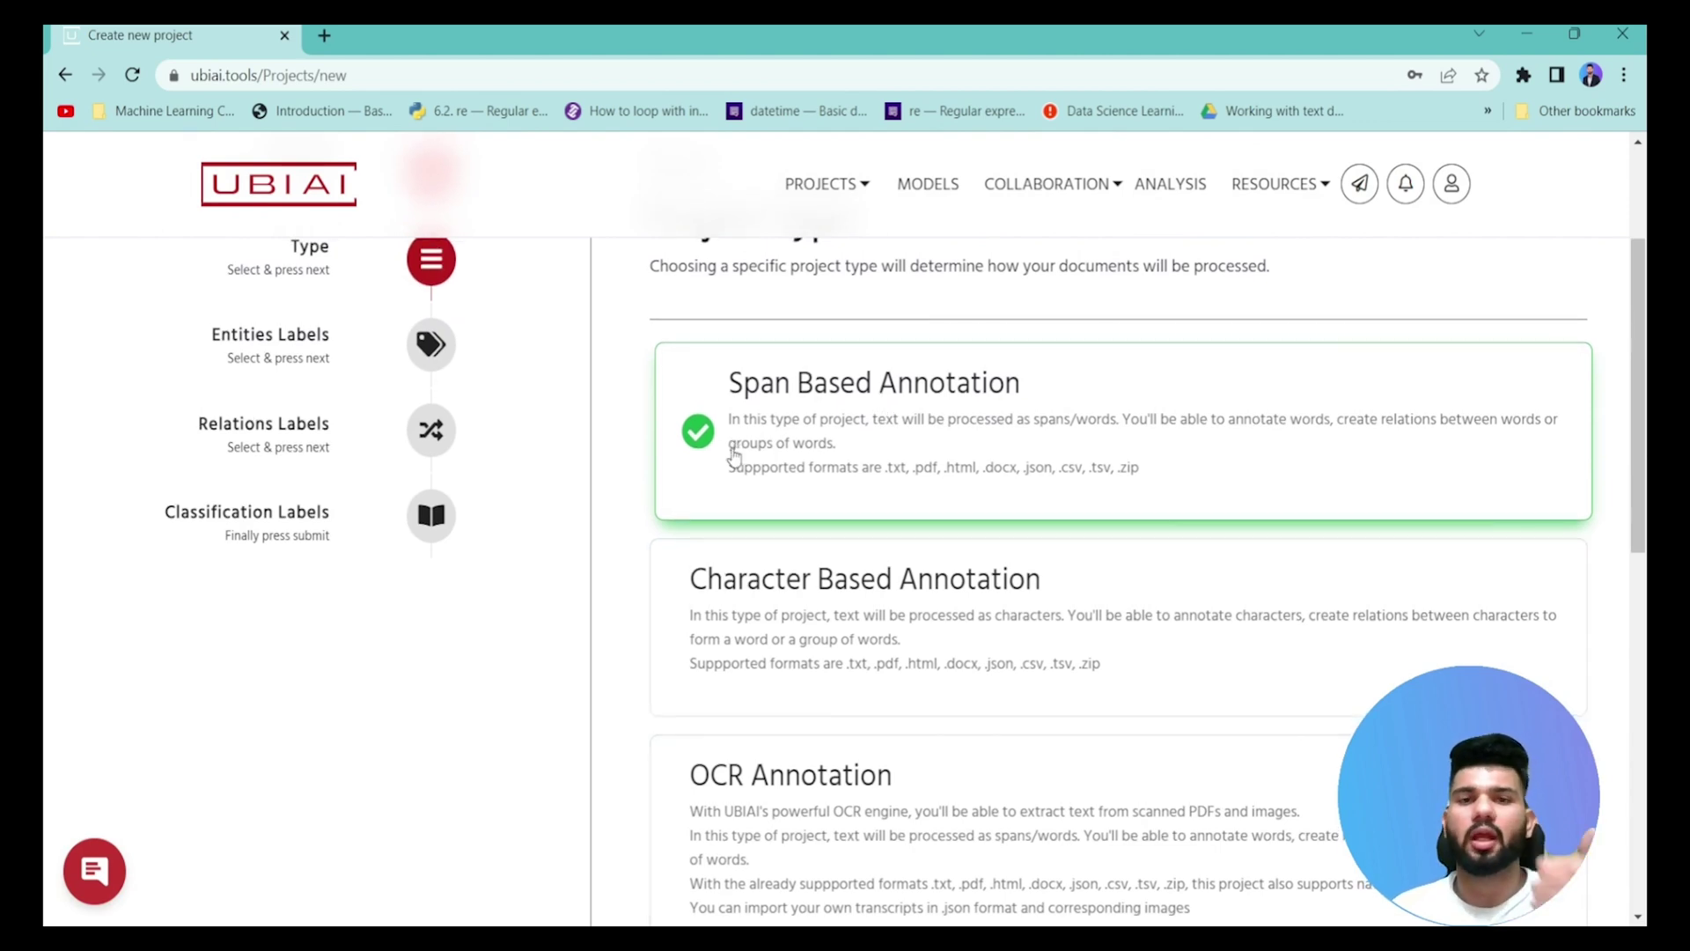
pyautogui.scroll(-2, 1068, 414)
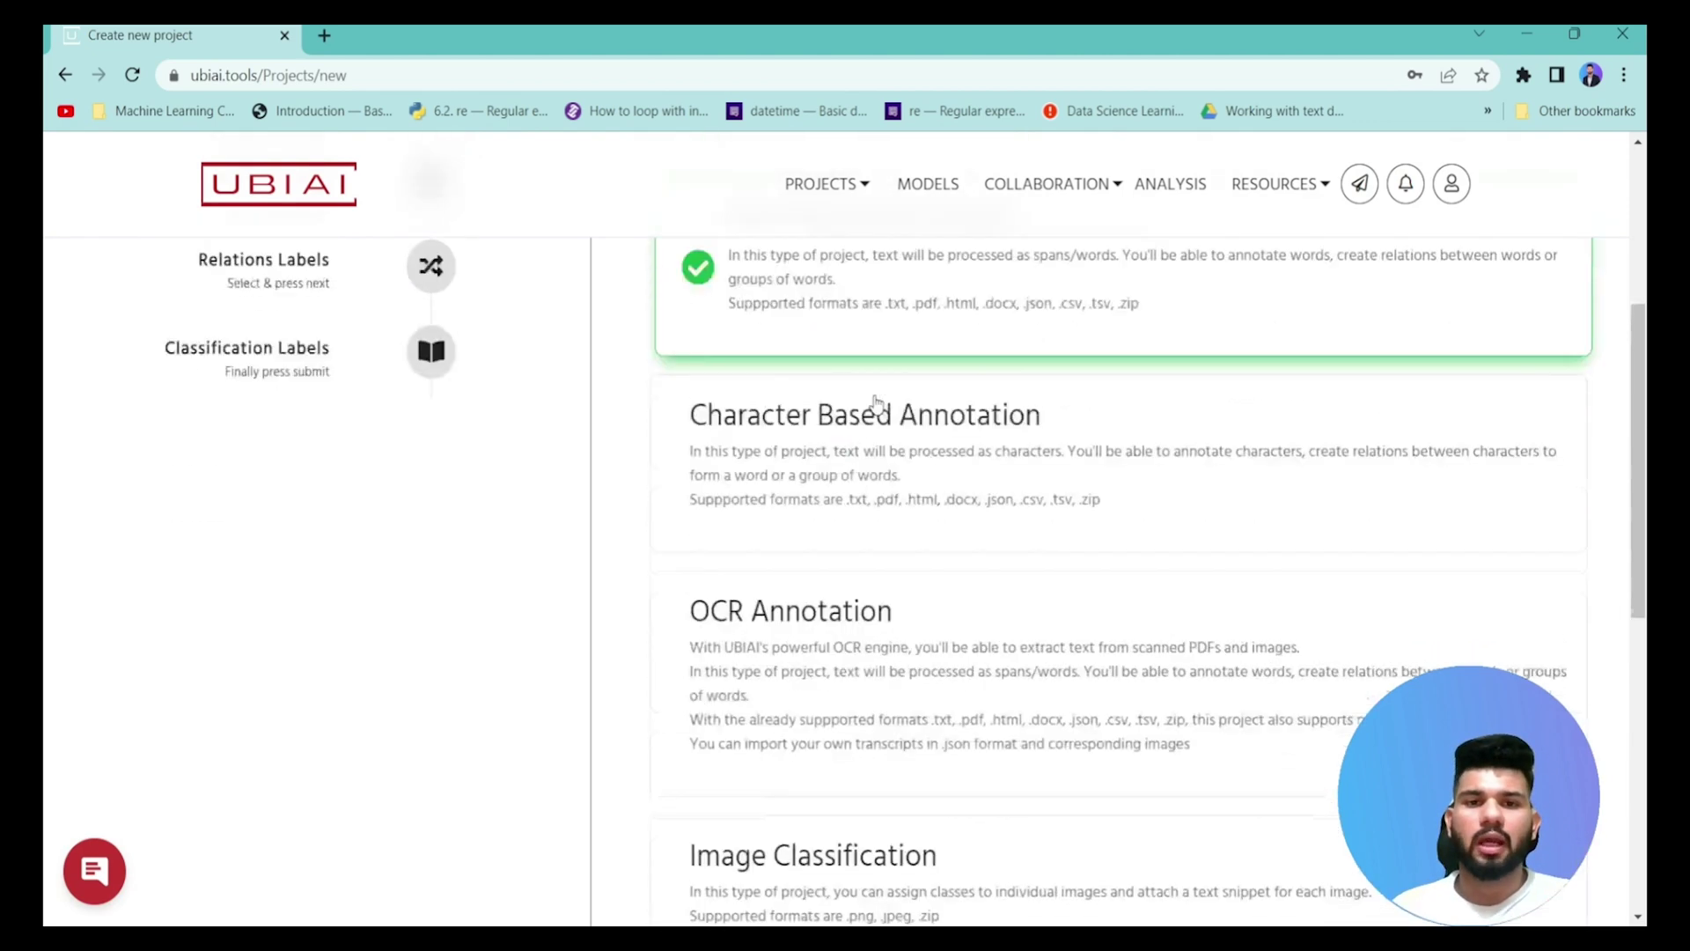
pyautogui.scroll(1, 879, 412)
pyautogui.scroll(-4, 1060, 423)
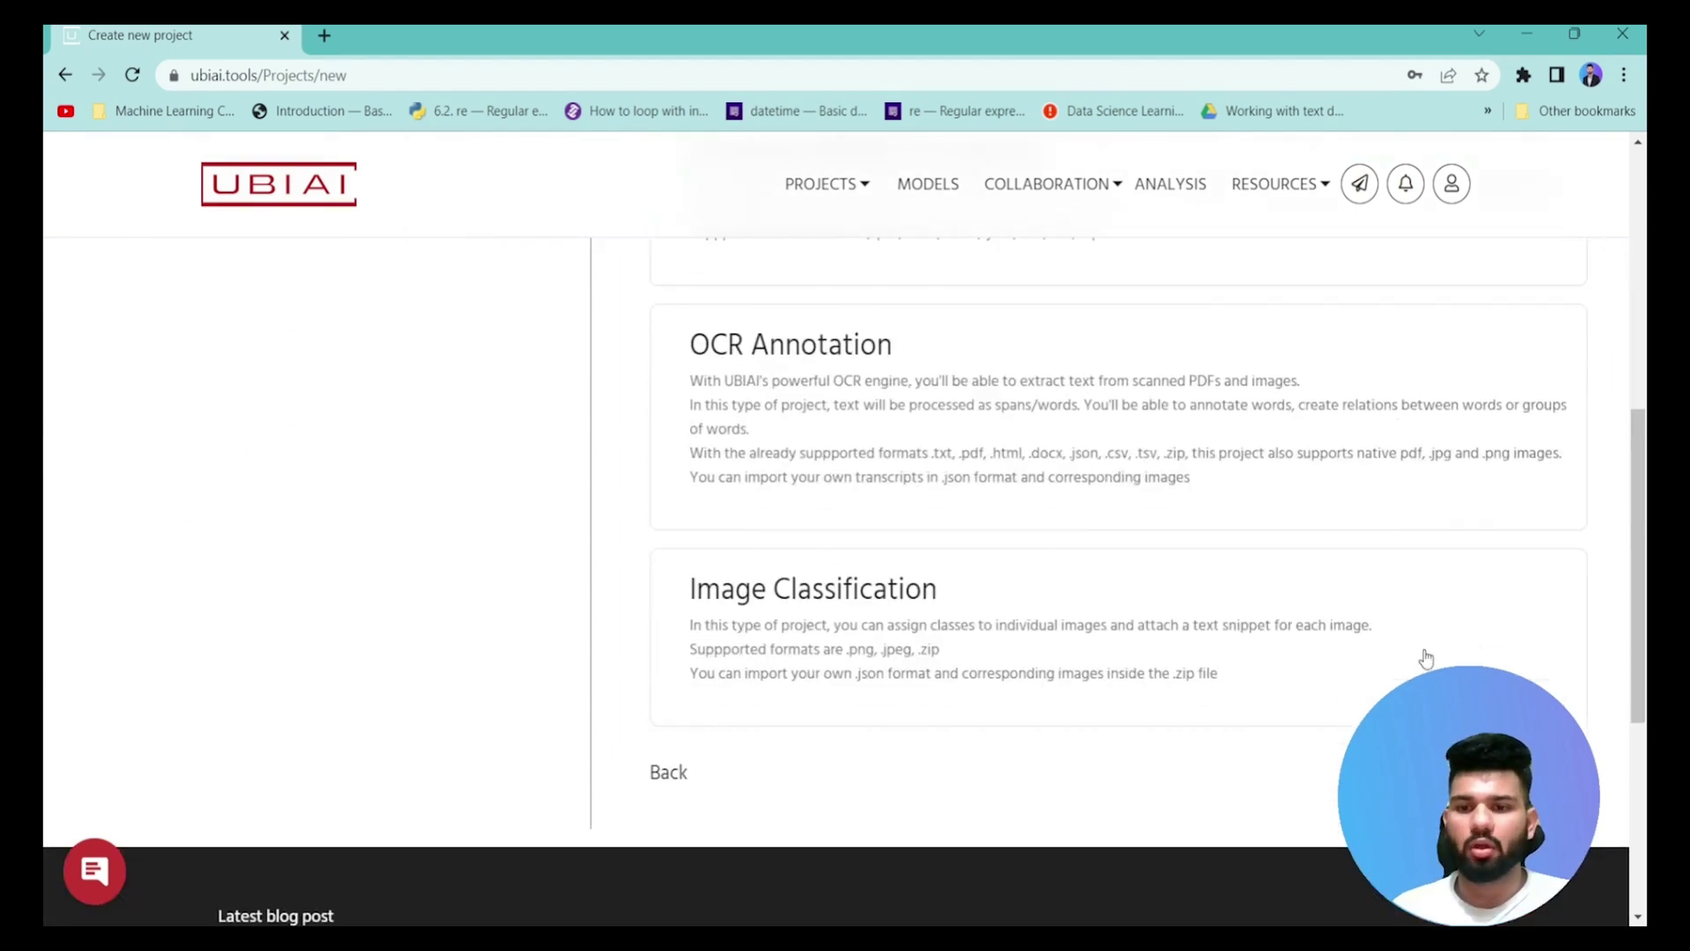
# - Keep the span-based type and add SKILLS as the first entity label
pyautogui.click(1060, 423)
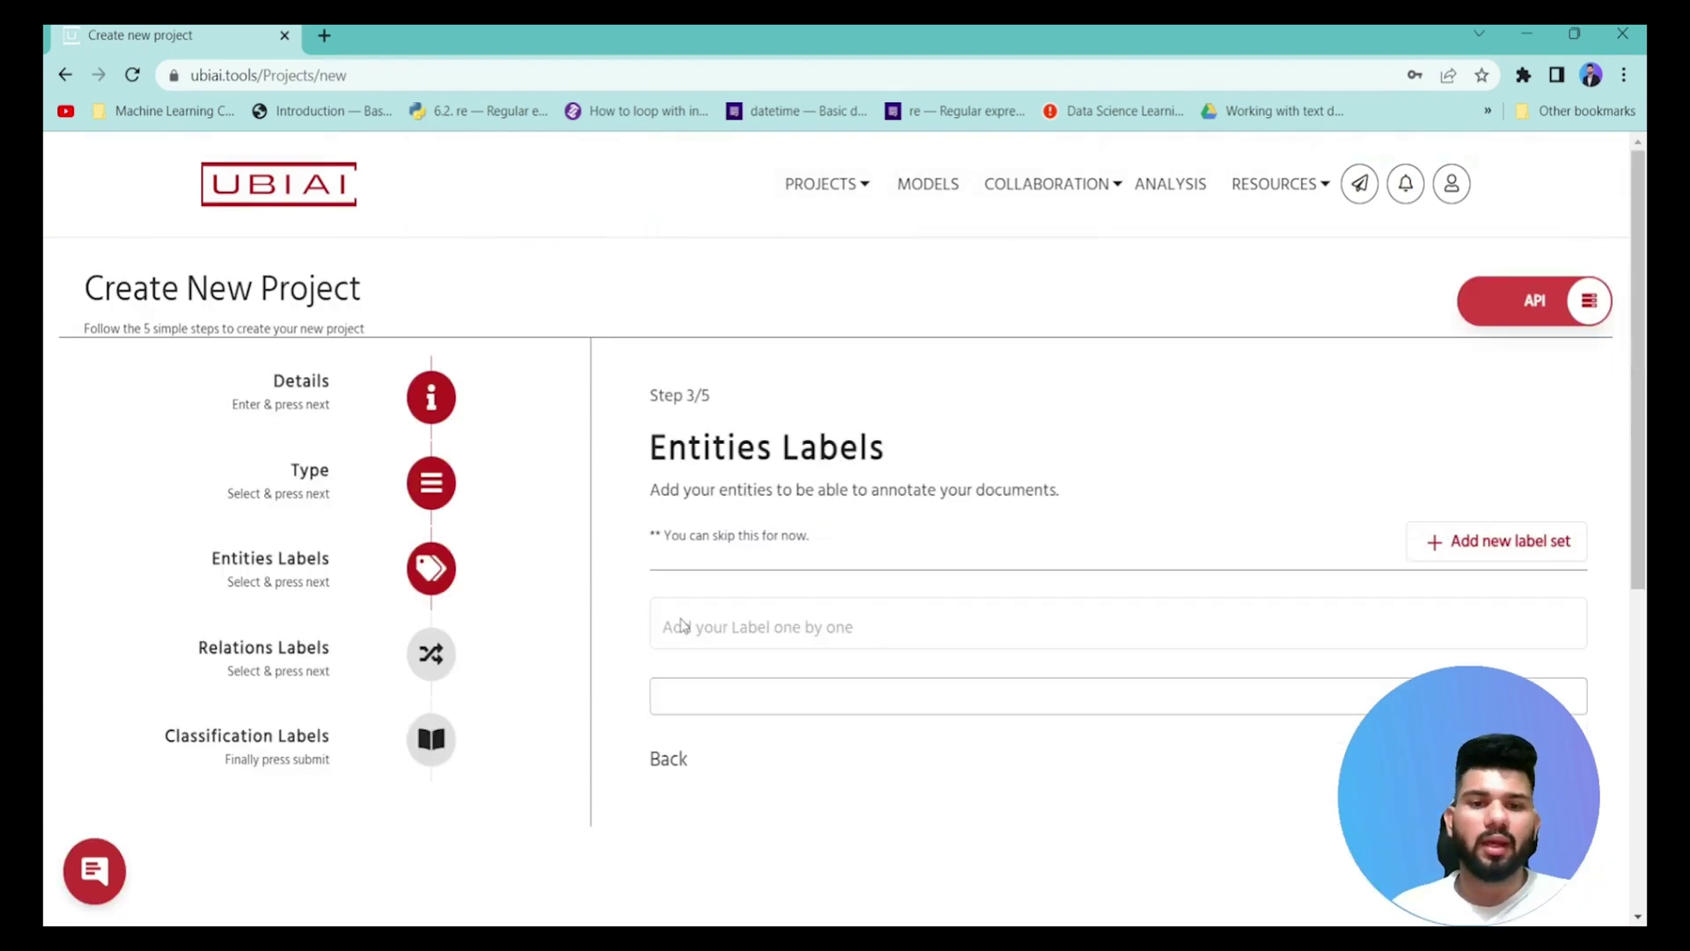
pyautogui.click(719, 639)
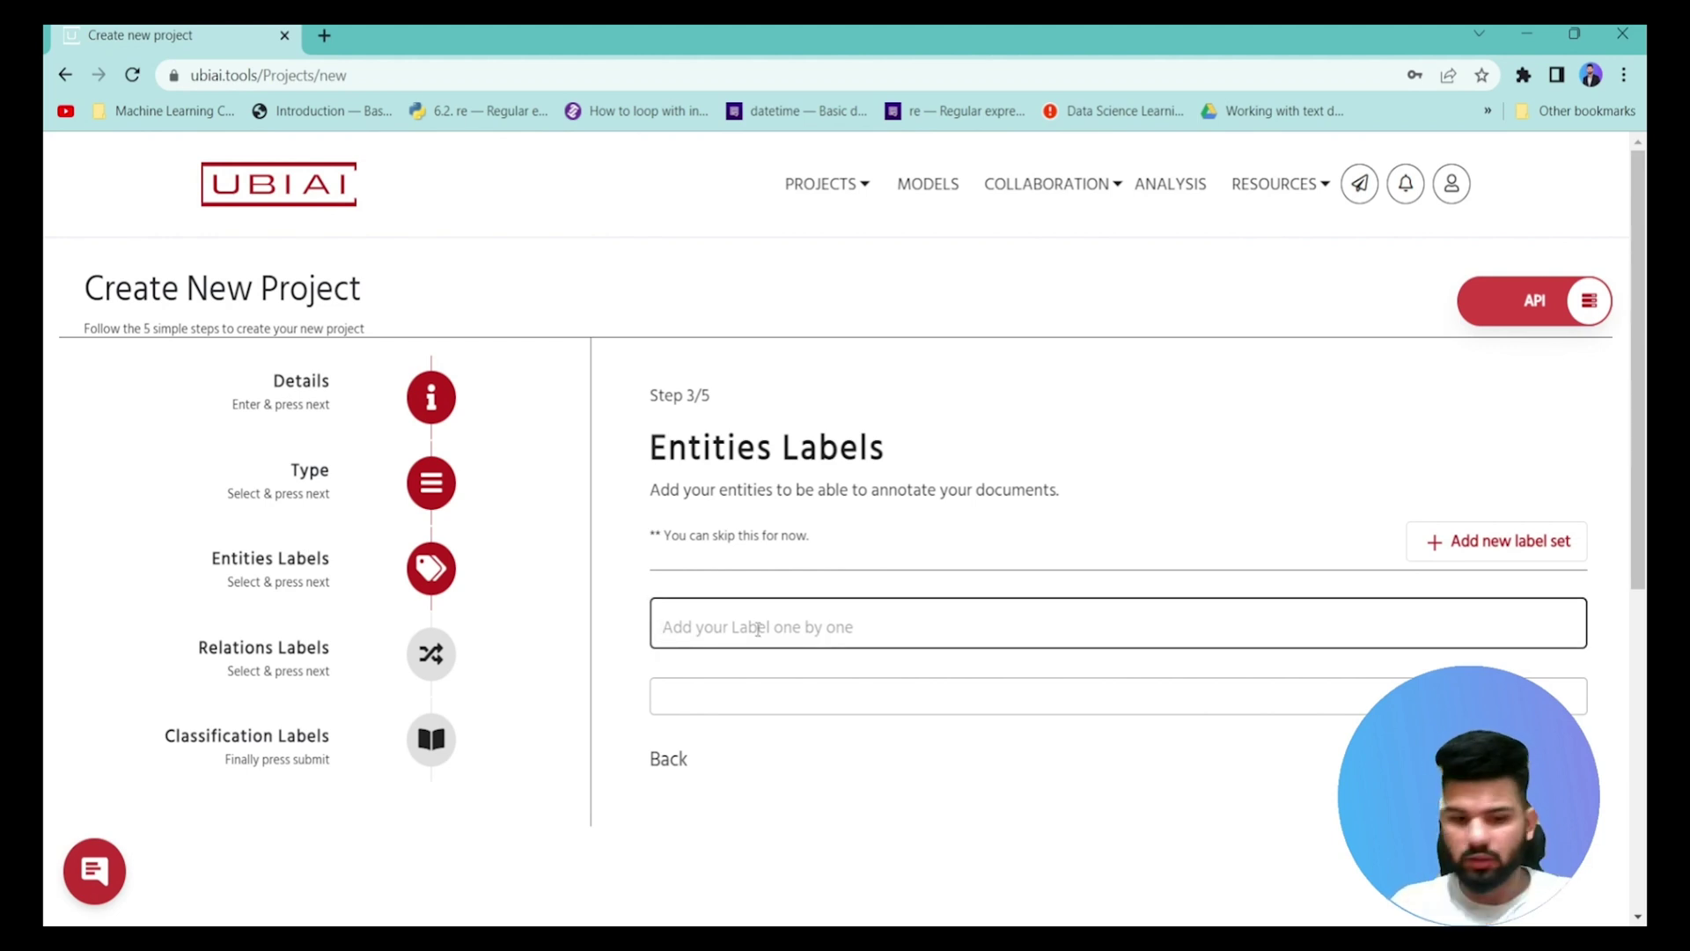
pyautogui.write('SKI')
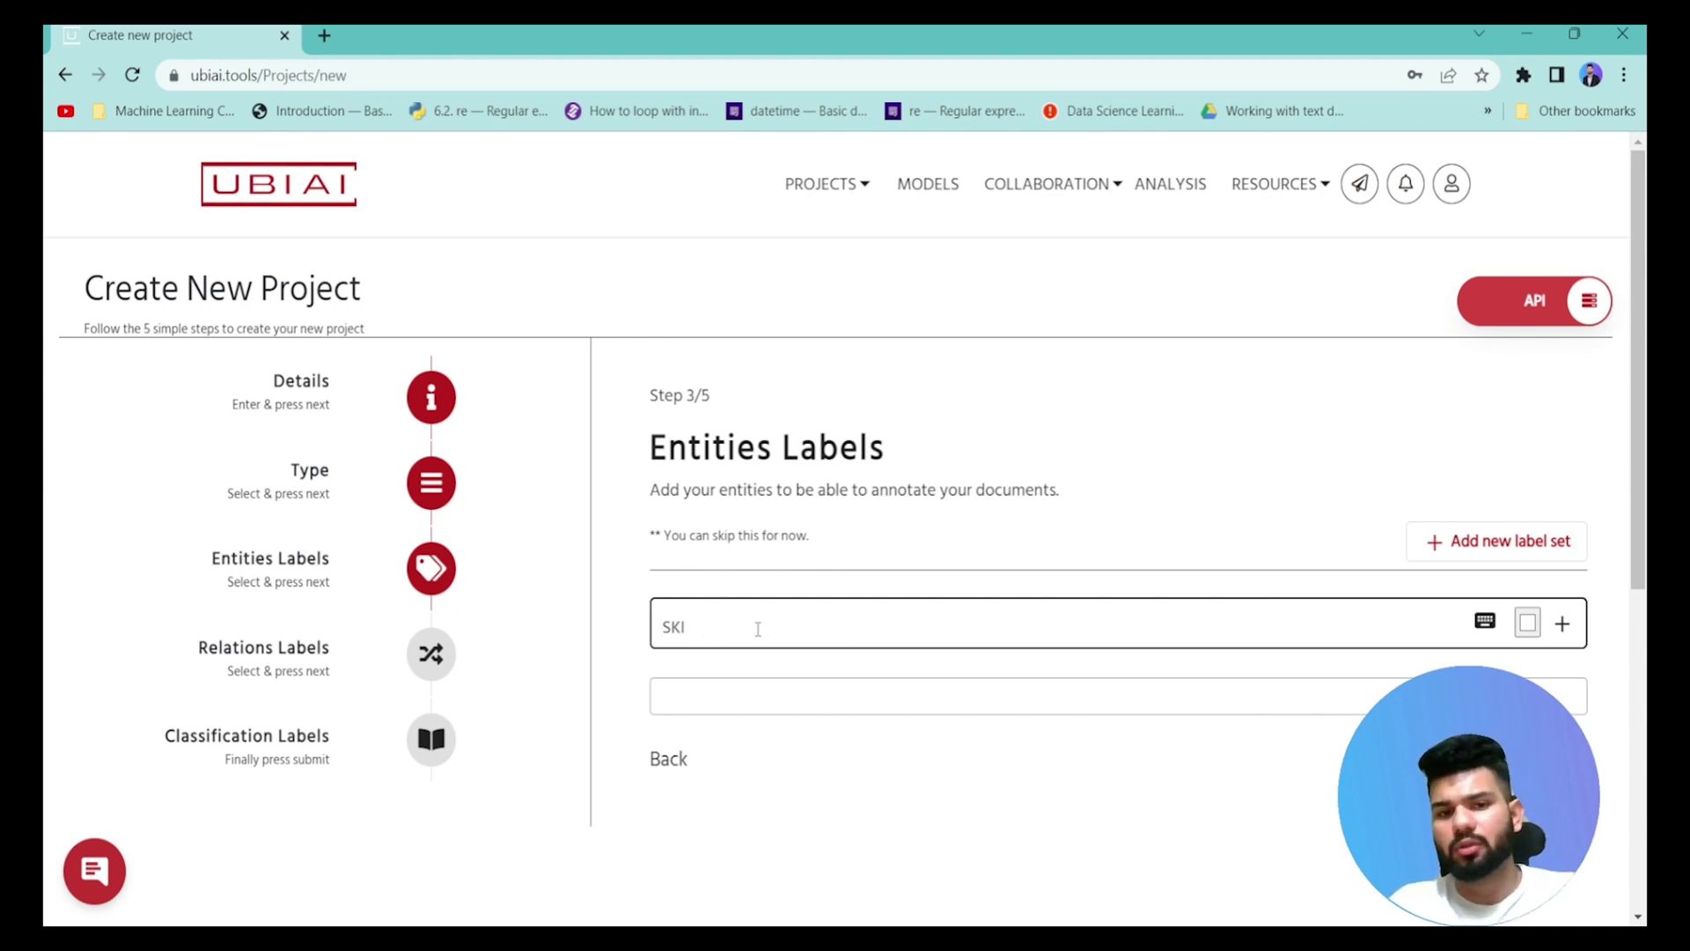
pyautogui.write('LLS')
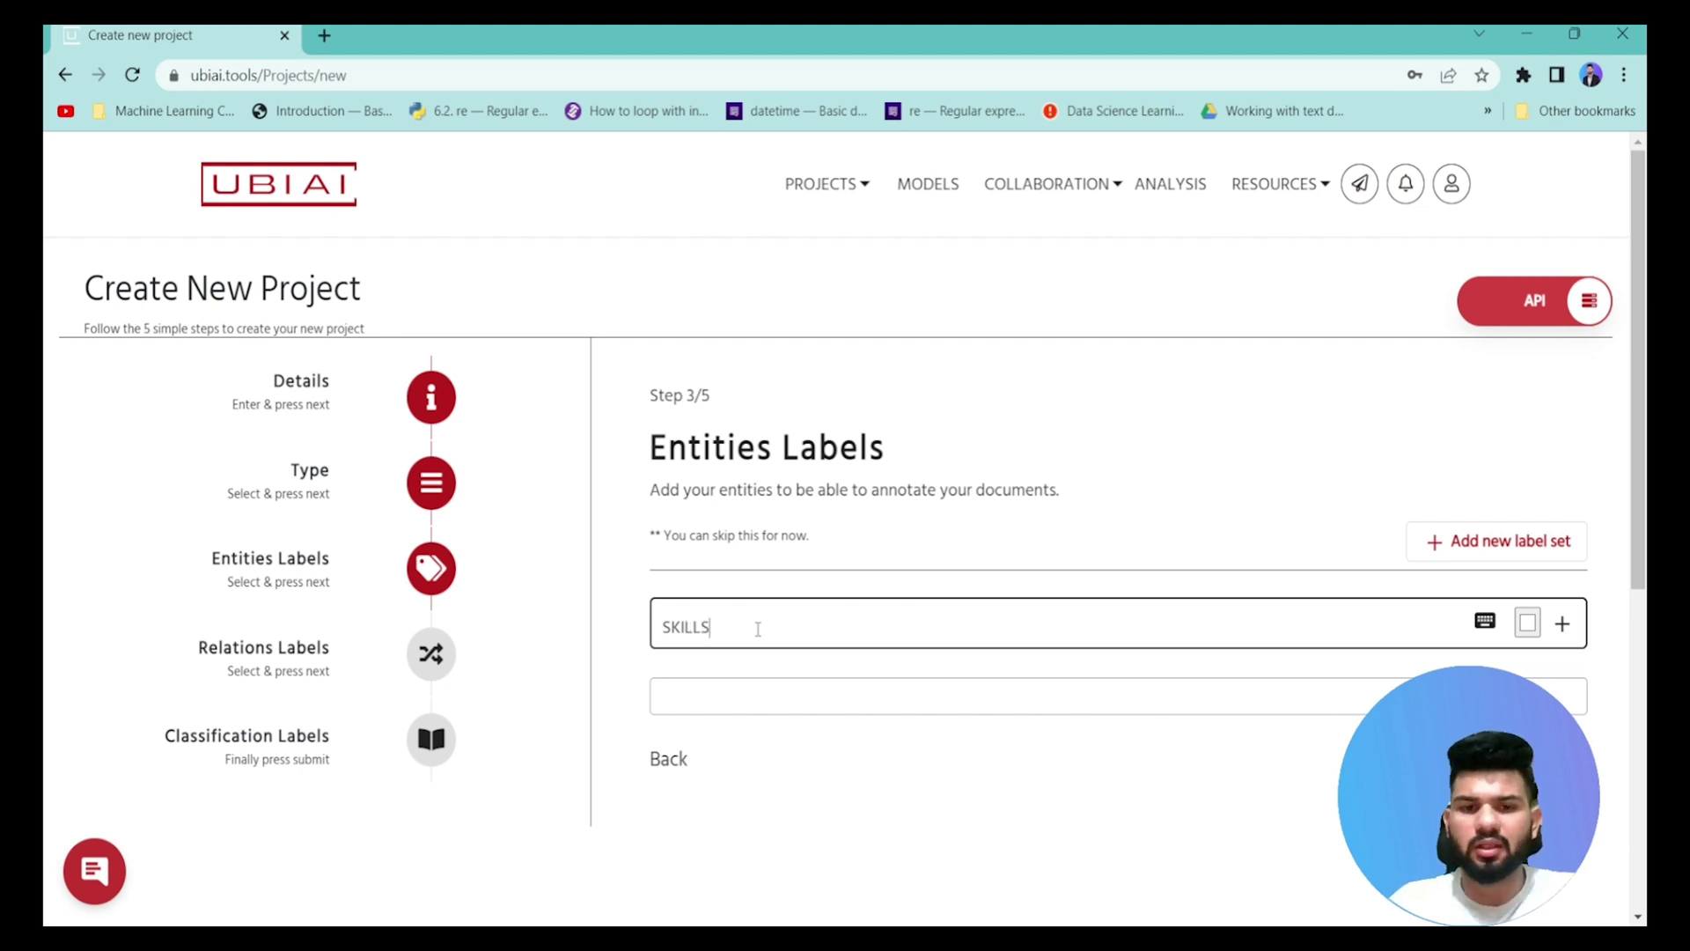
pyautogui.press('Return')
# - Add EXPERIENCE and DEGREE entity labels, then continue to the Relations Labels step
pyautogui.write('eX')
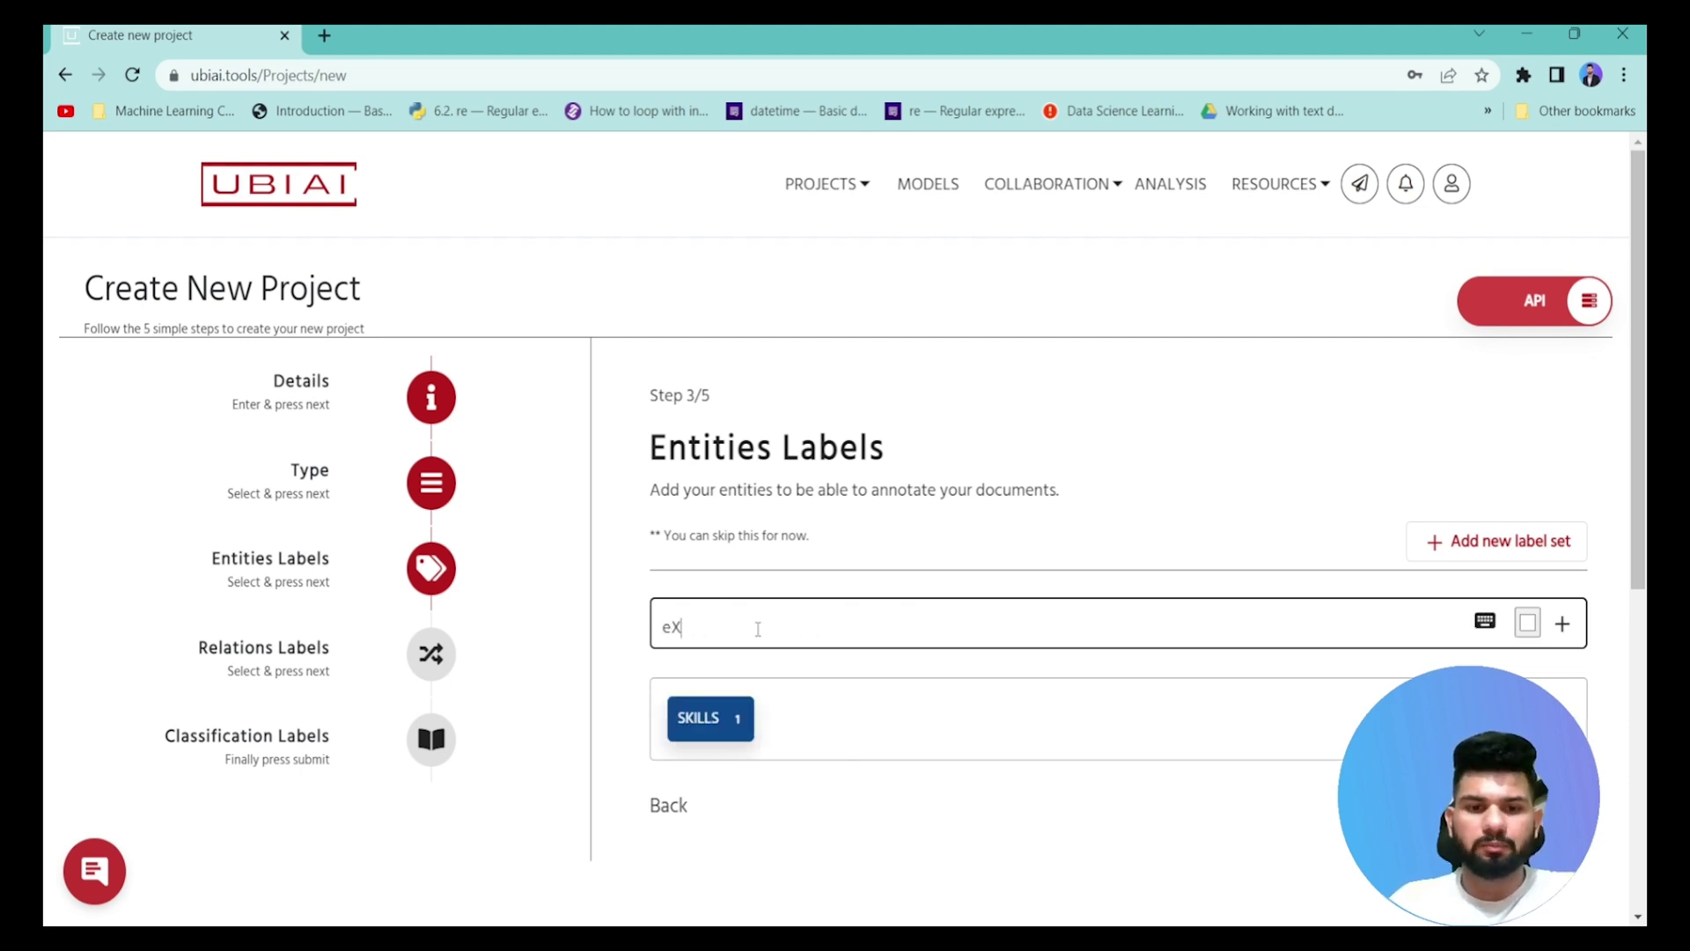
pyautogui.press('BackSpace')
pyautogui.press('BackSpace')
pyautogui.write('Exp')
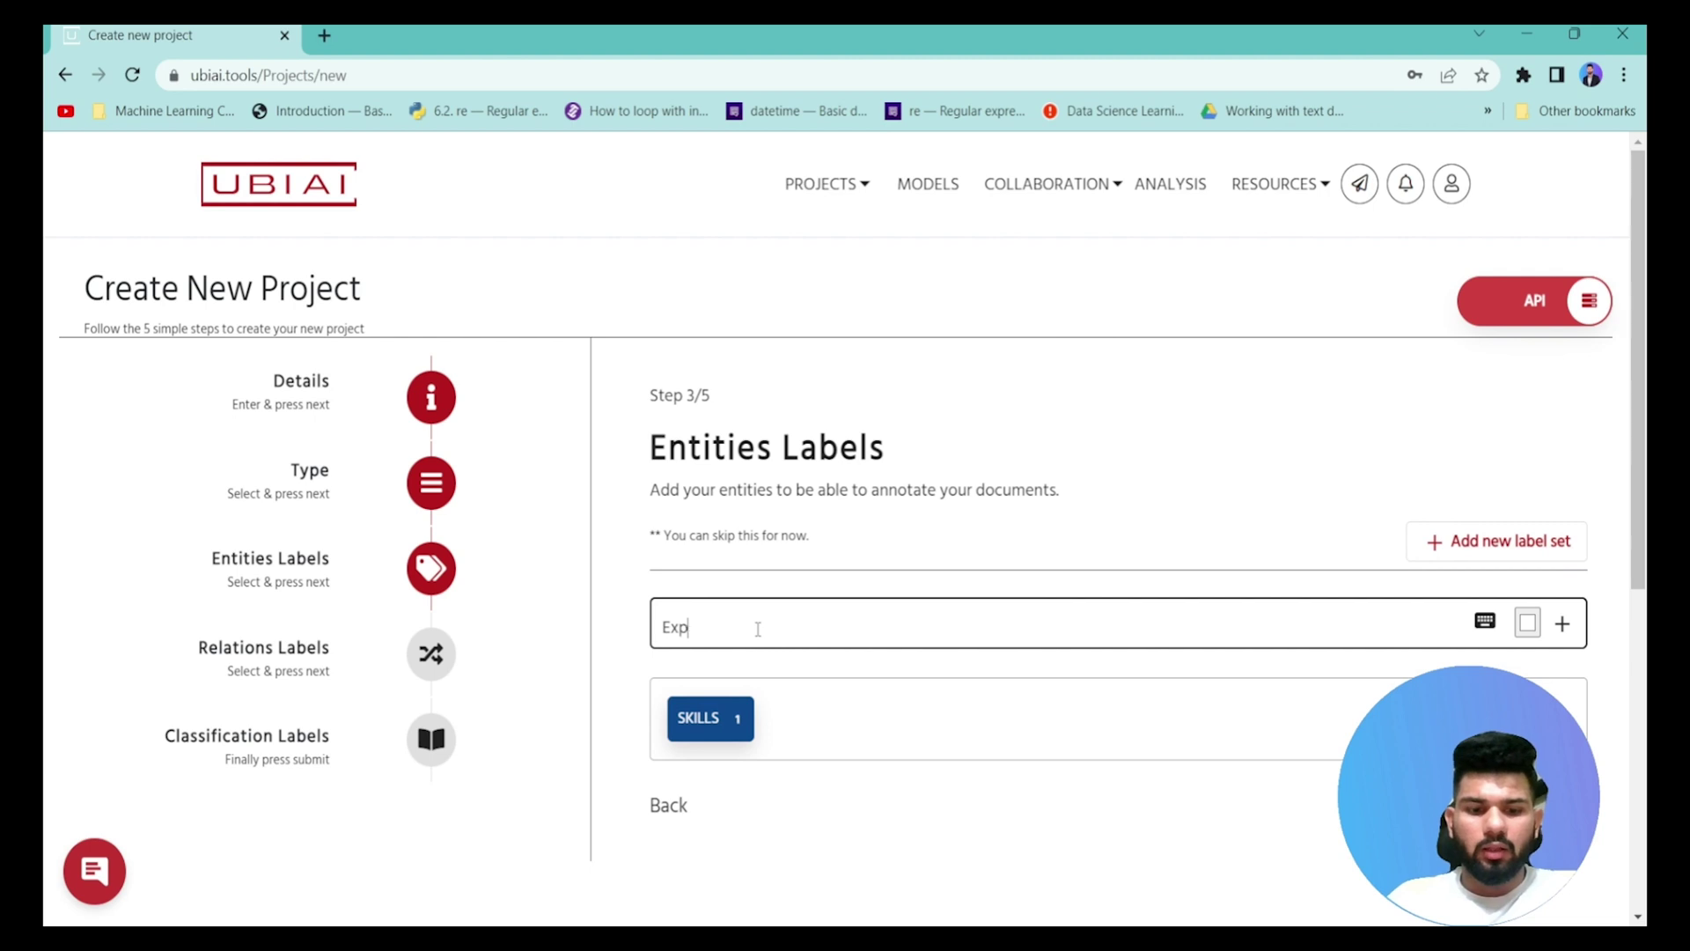
pyautogui.write('erience')
pyautogui.press('Return')
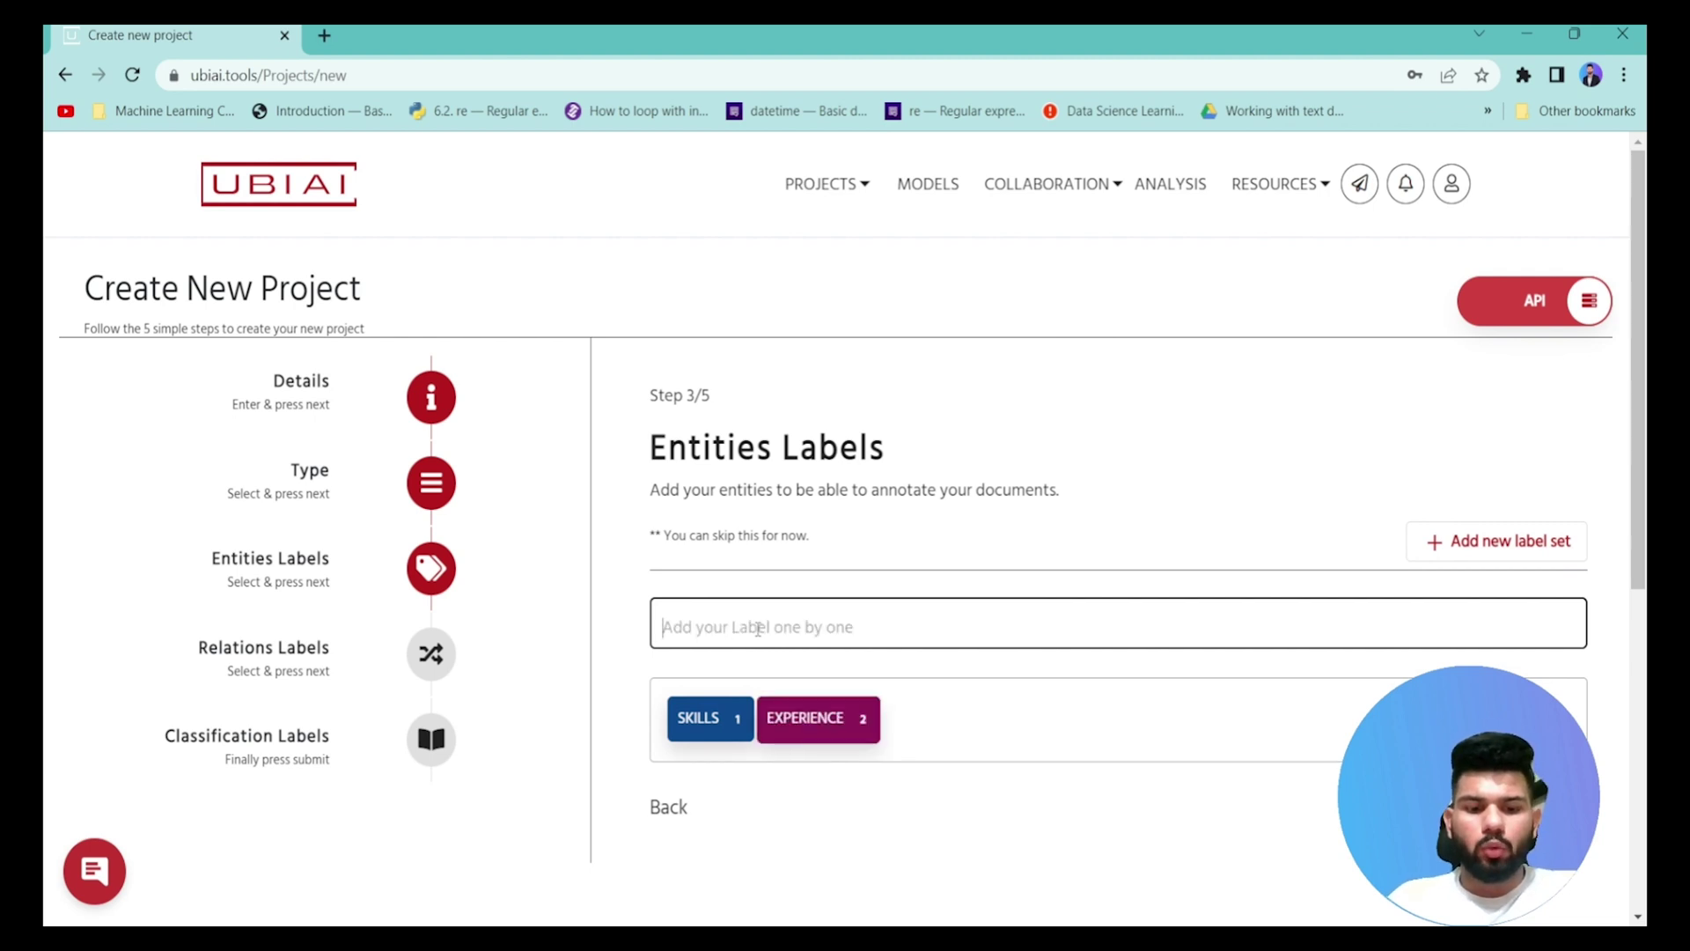
pyautogui.write('Degree')
pyautogui.press('Return')
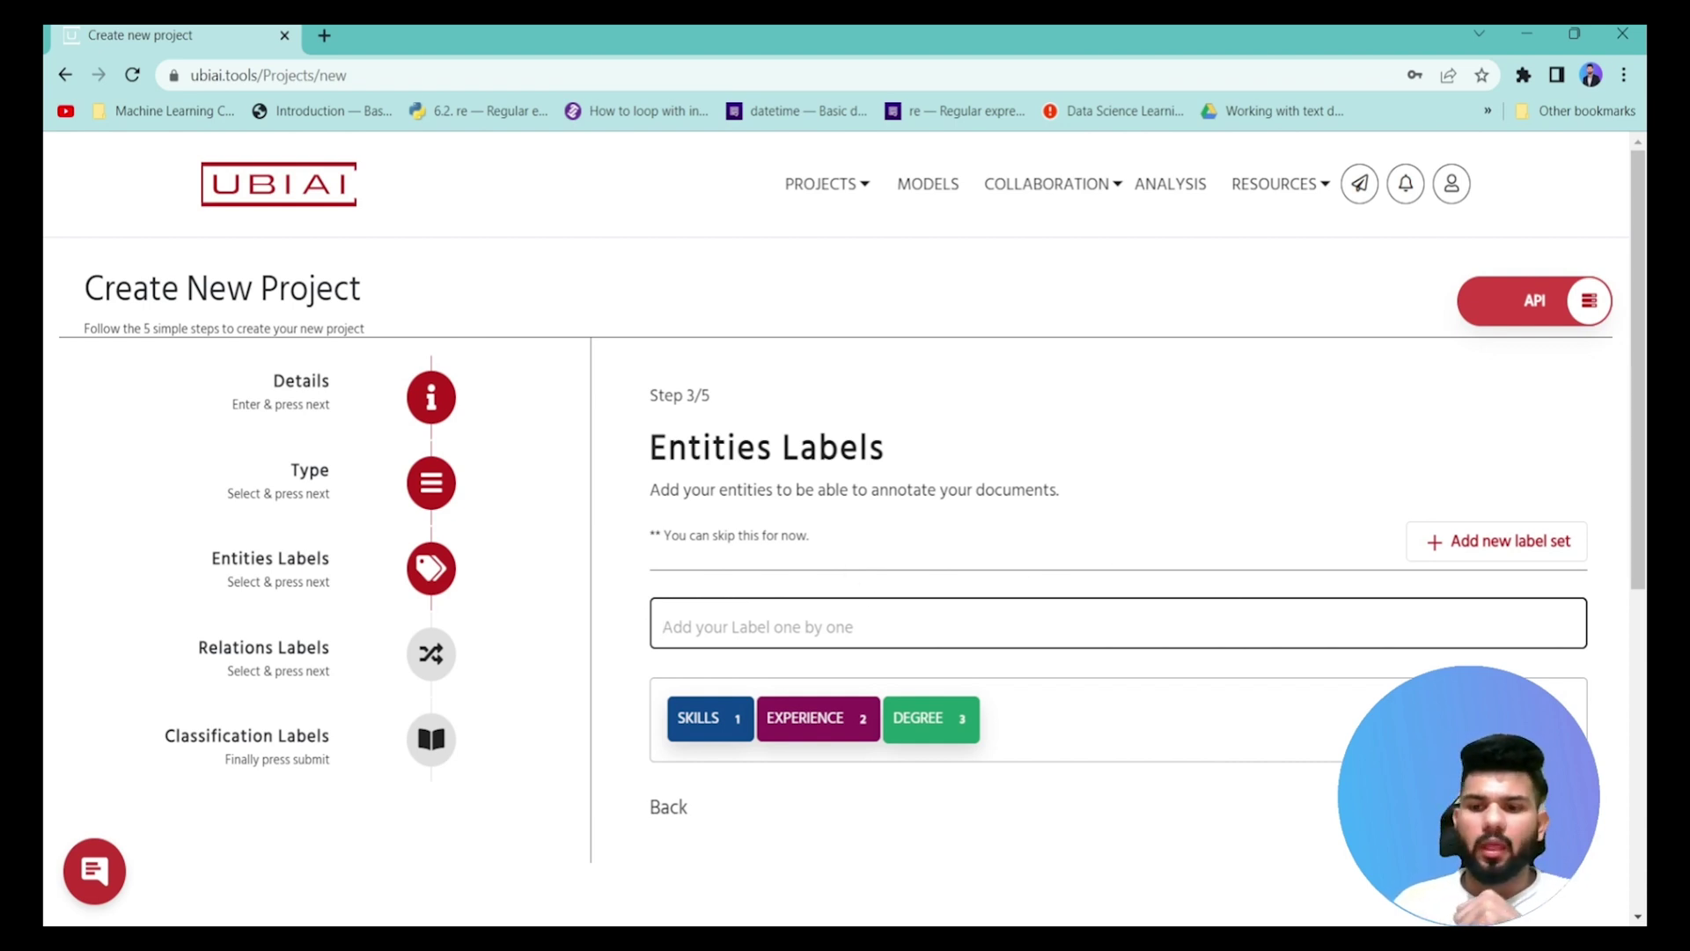
pyautogui.click(1549, 806)
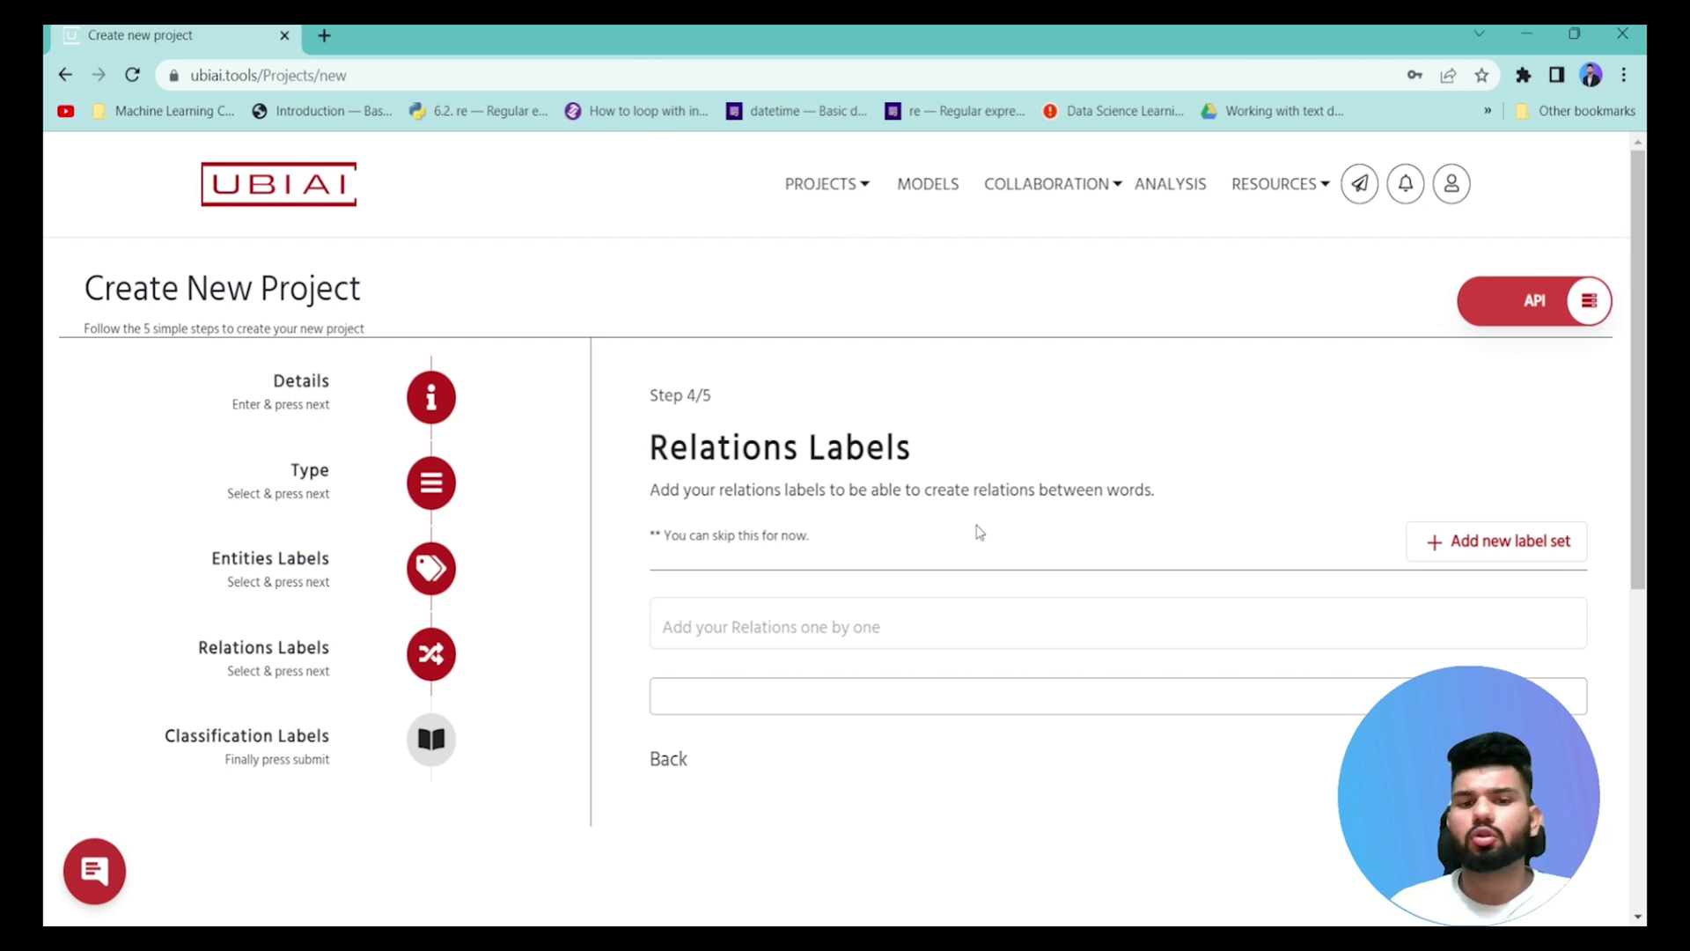
# - Skip relation and classification labels and submit to create the Exepriment NER project
pyautogui.click(849, 616)
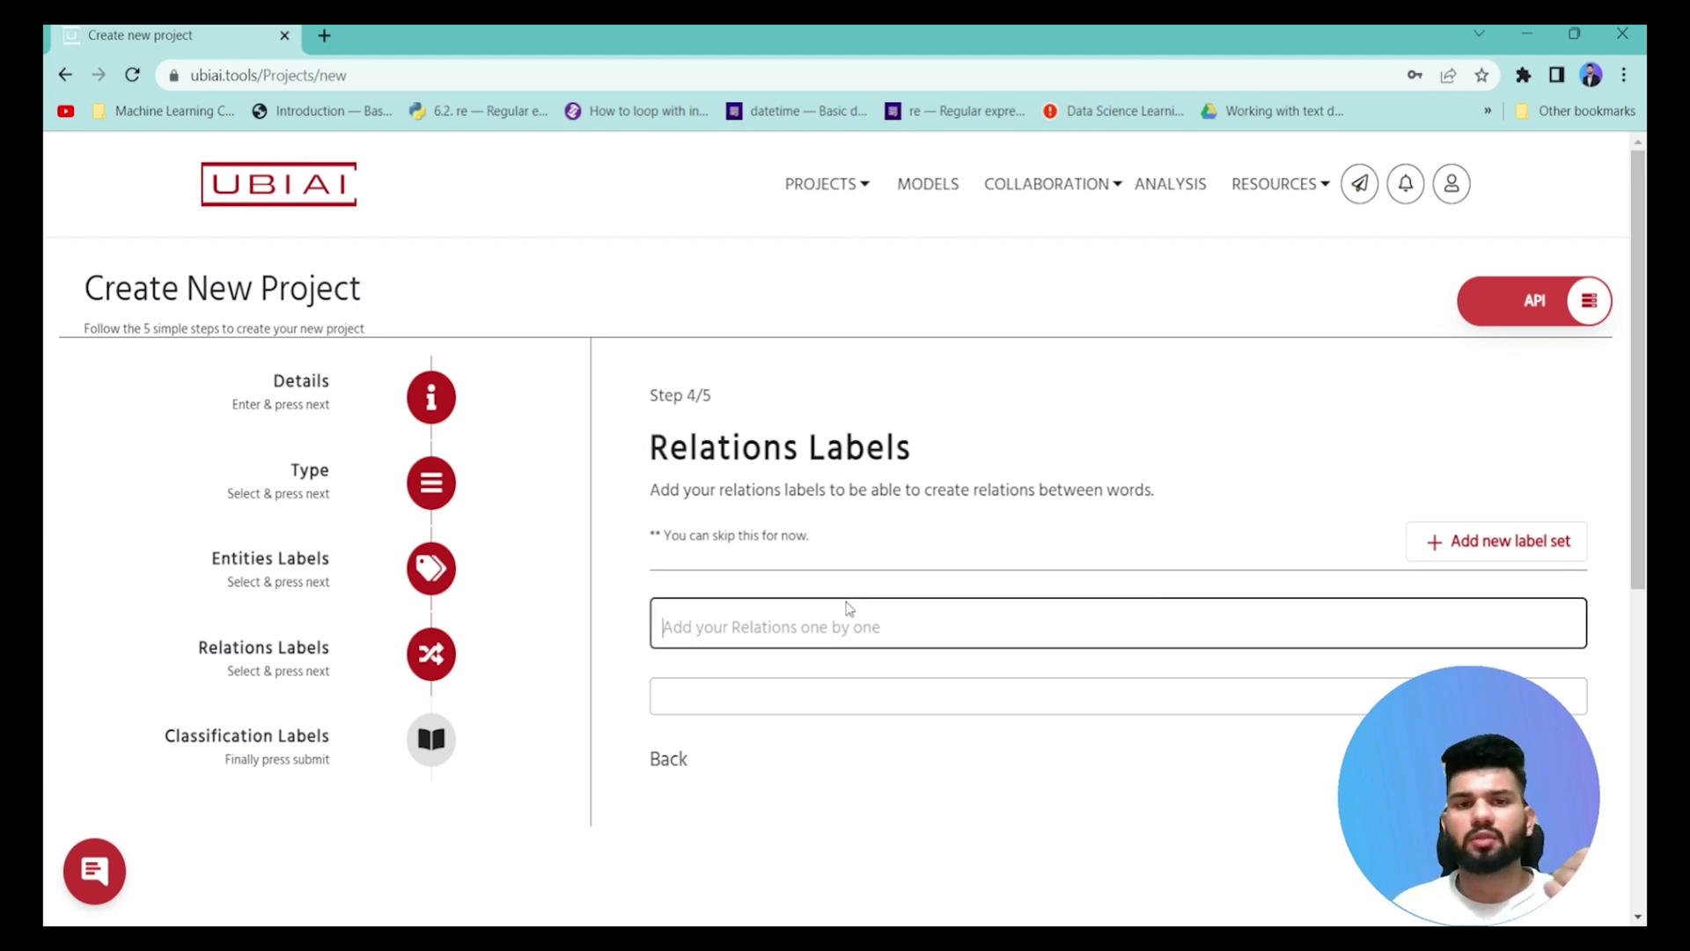
pyautogui.press('Return')
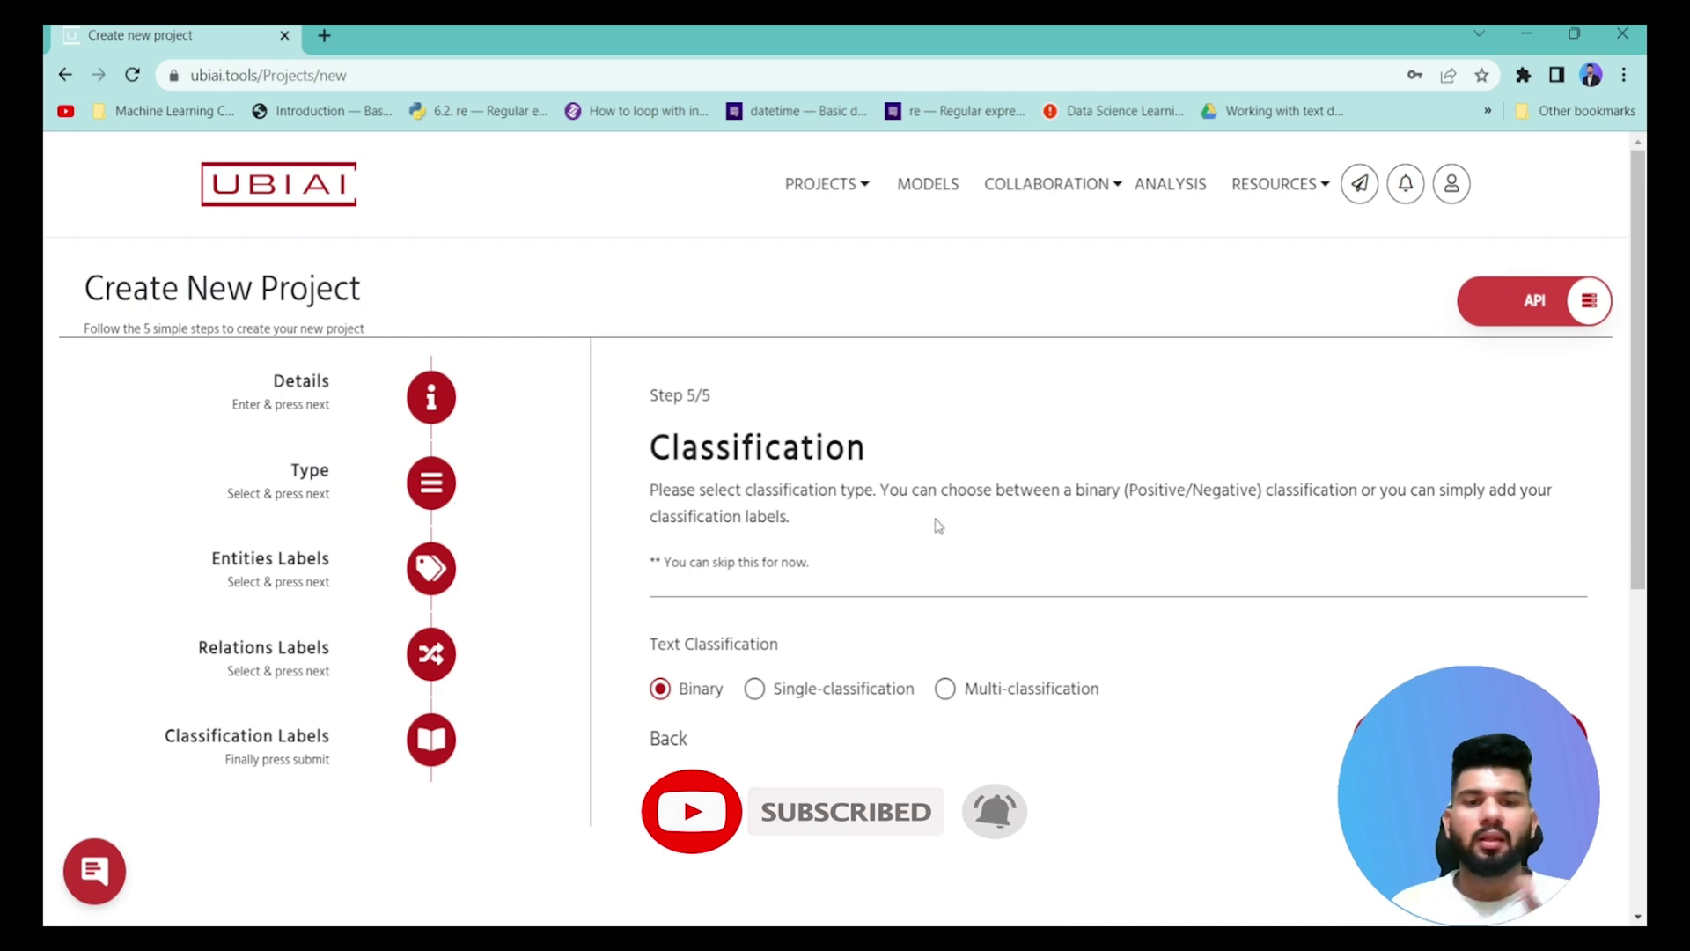
pyautogui.click(1094, 641)
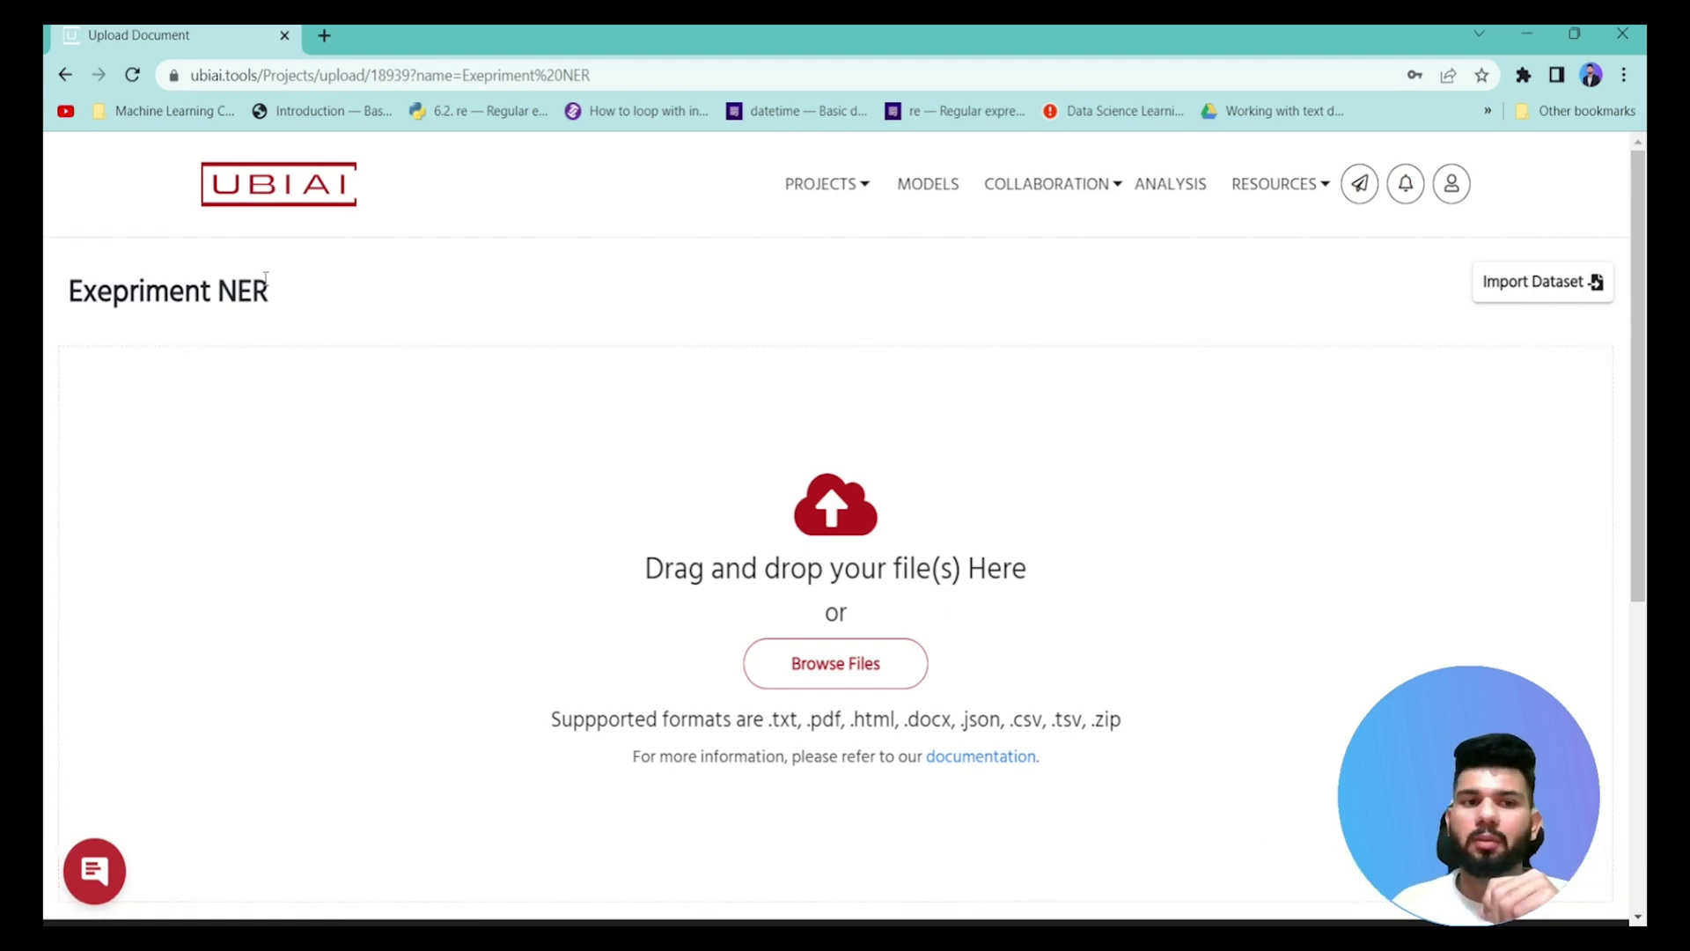
# - Browse and select the two job files, Job_2.txt and job_1.txt, for upload
pyautogui.moveTo(268, 291); pyautogui.dragTo(54, 290)
pyautogui.scroll(-2, 908, 539)
pyautogui.scroll(2, 845, 541)
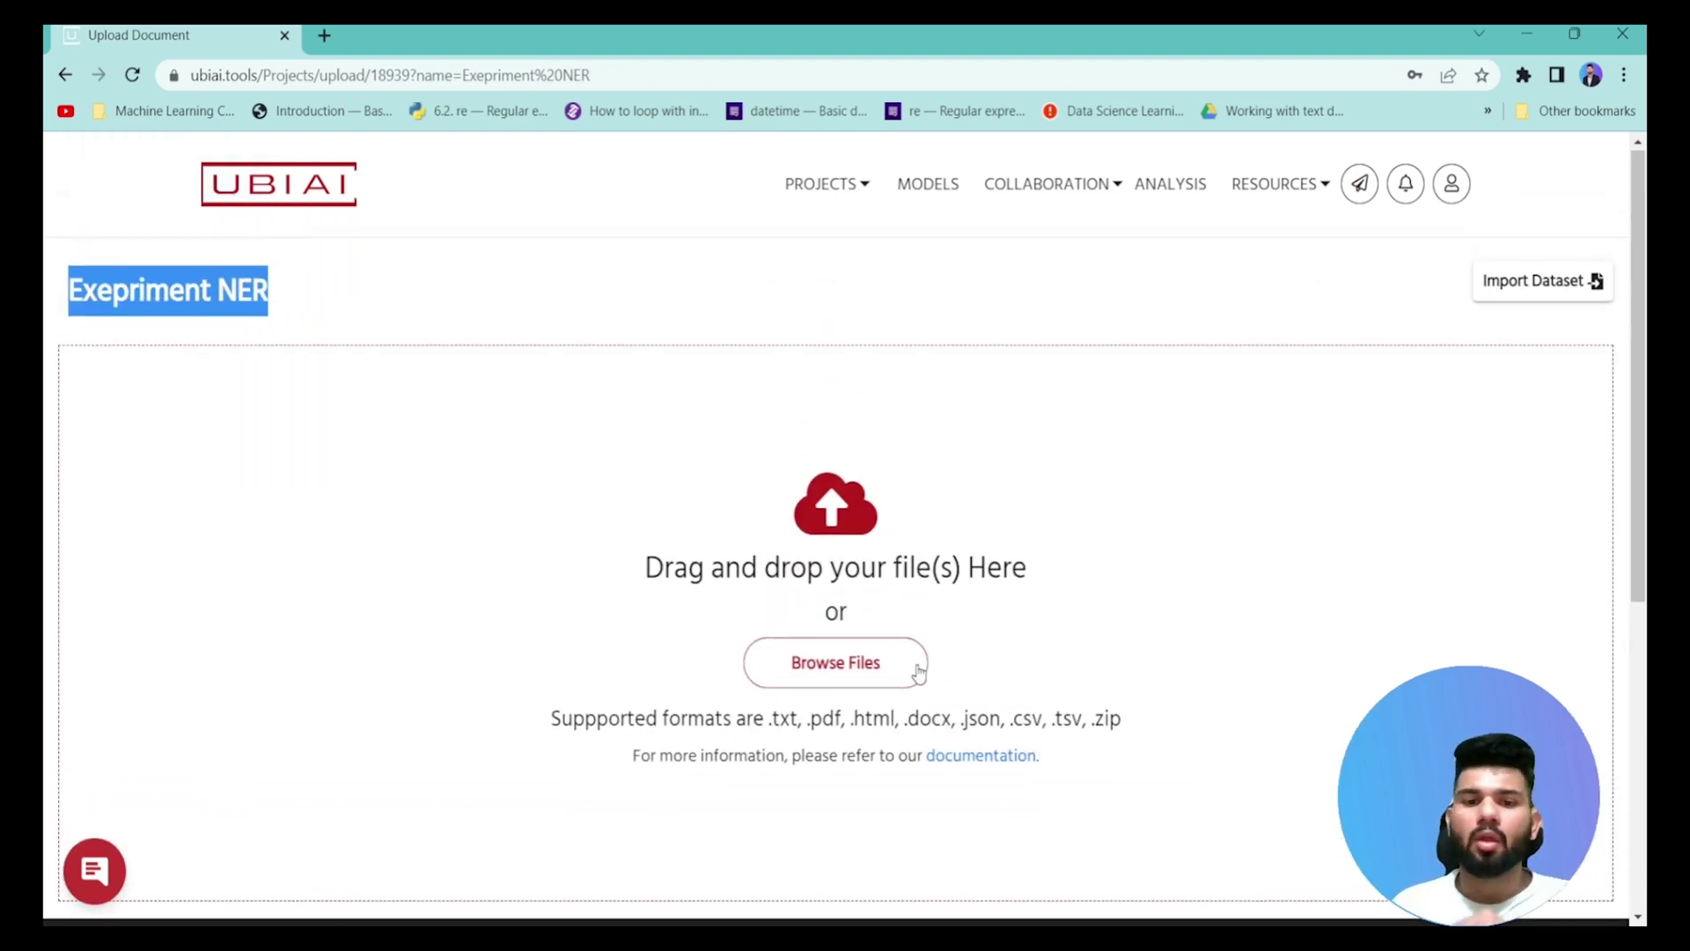
pyautogui.click(906, 666)
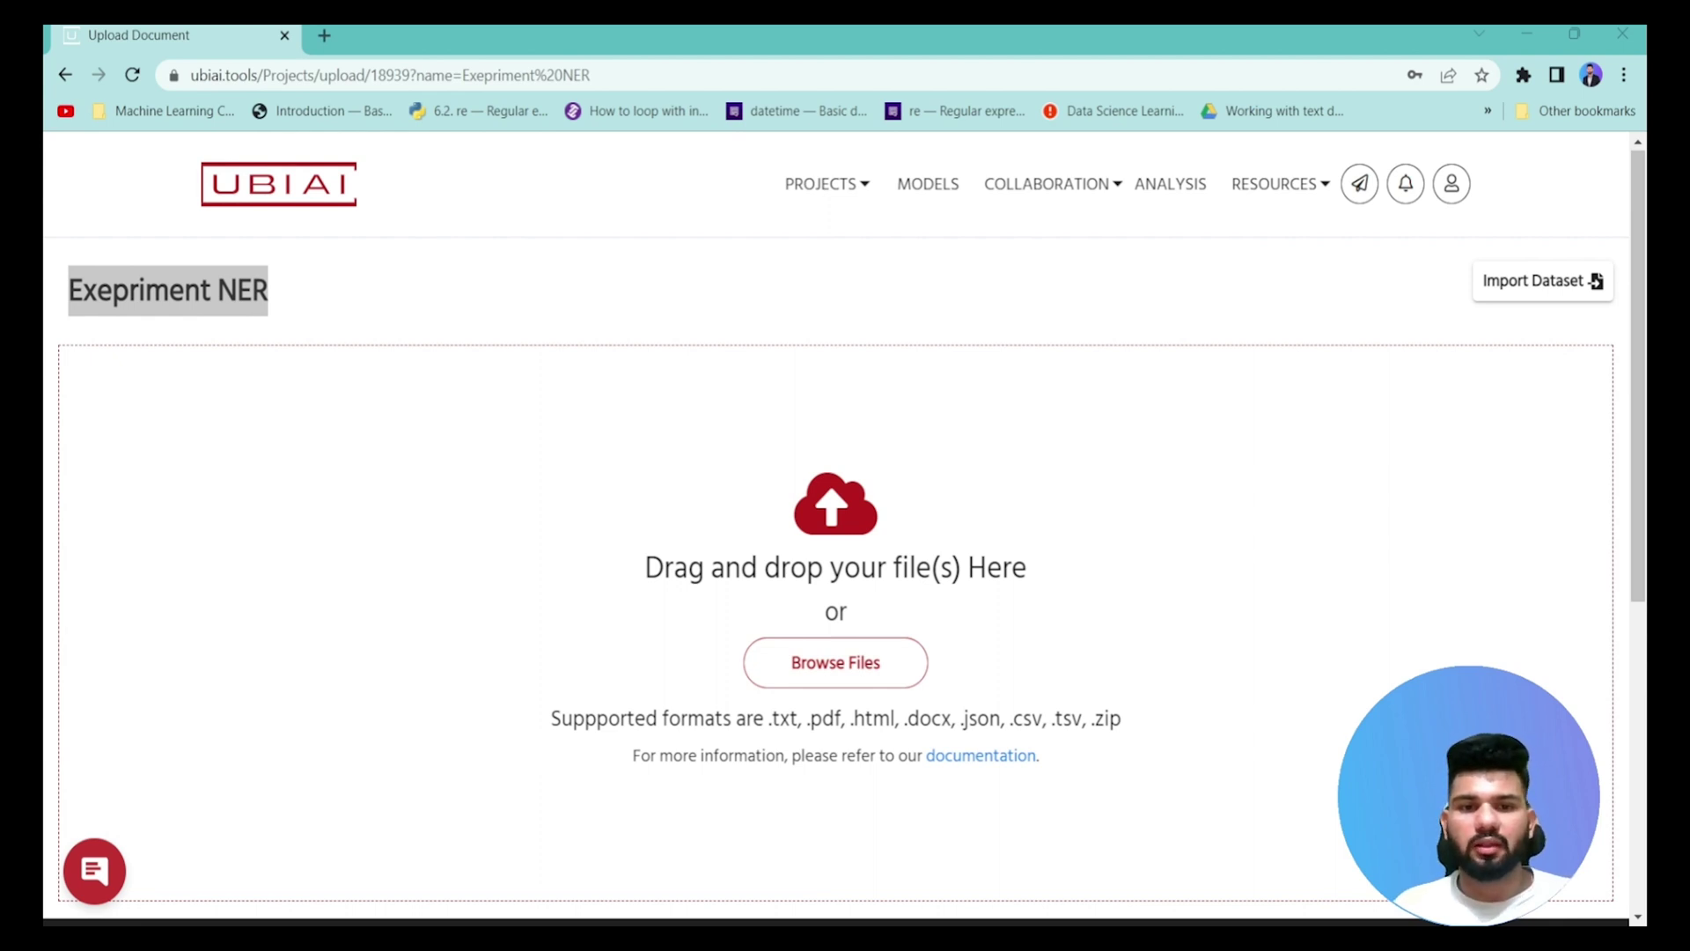
pyautogui.press('Return')
# - Upload both files and scroll through job_1.txt's required technical skills text
pyautogui.click(1151, 692)
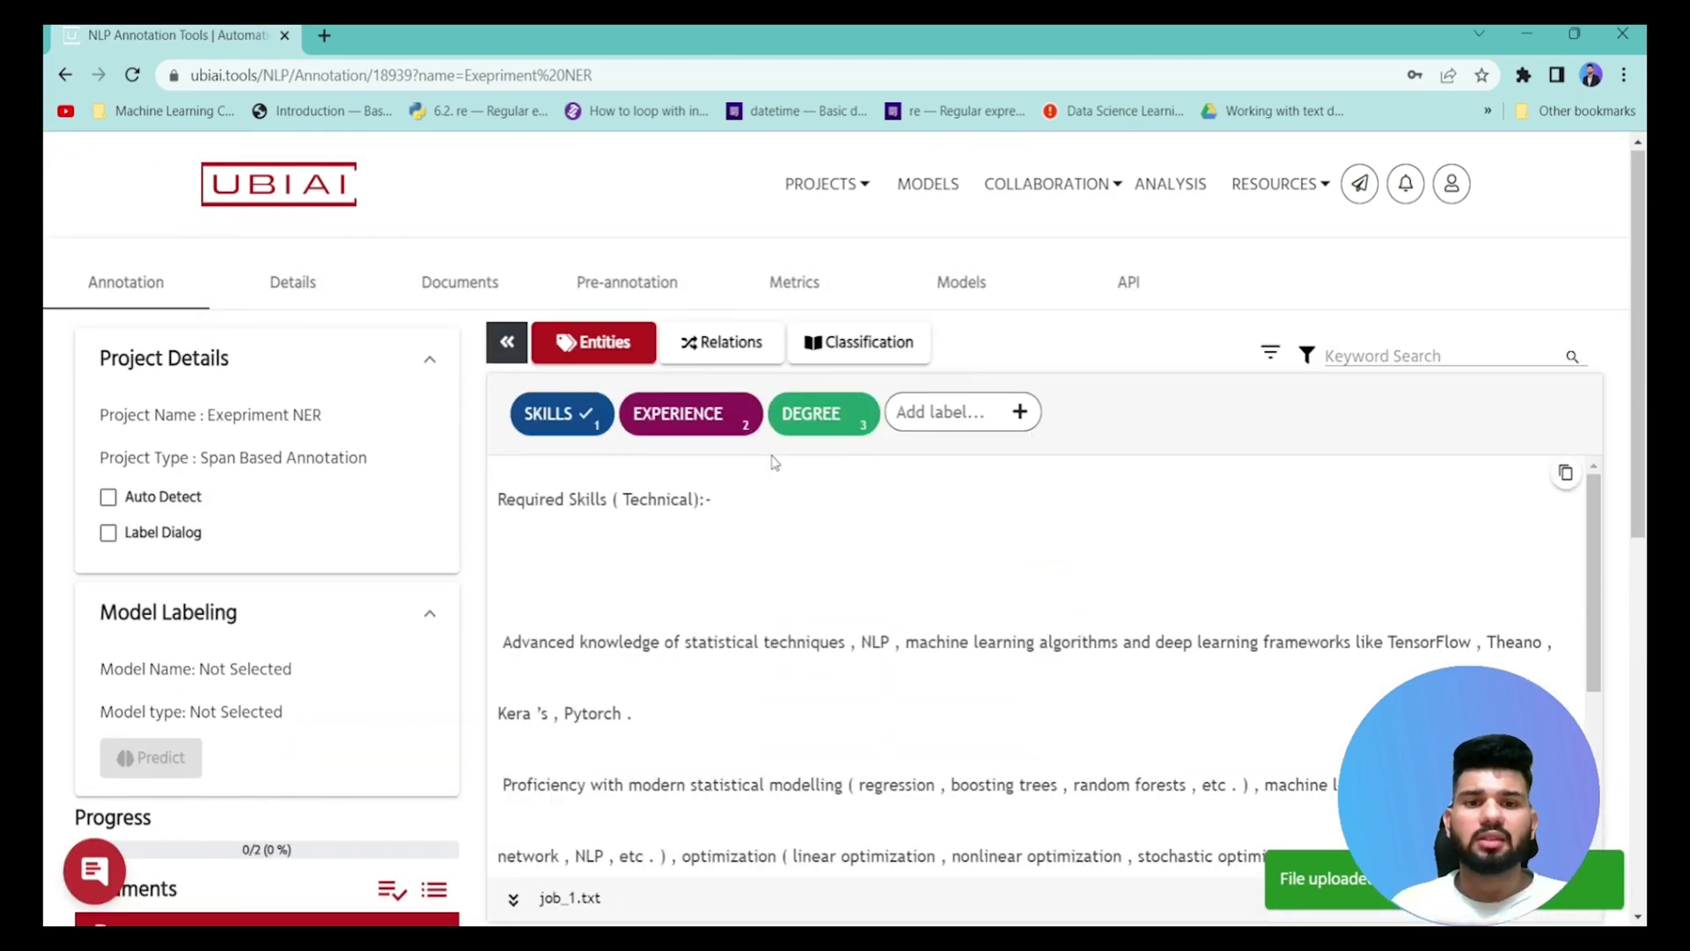
pyautogui.scroll(-2, 660, 546)
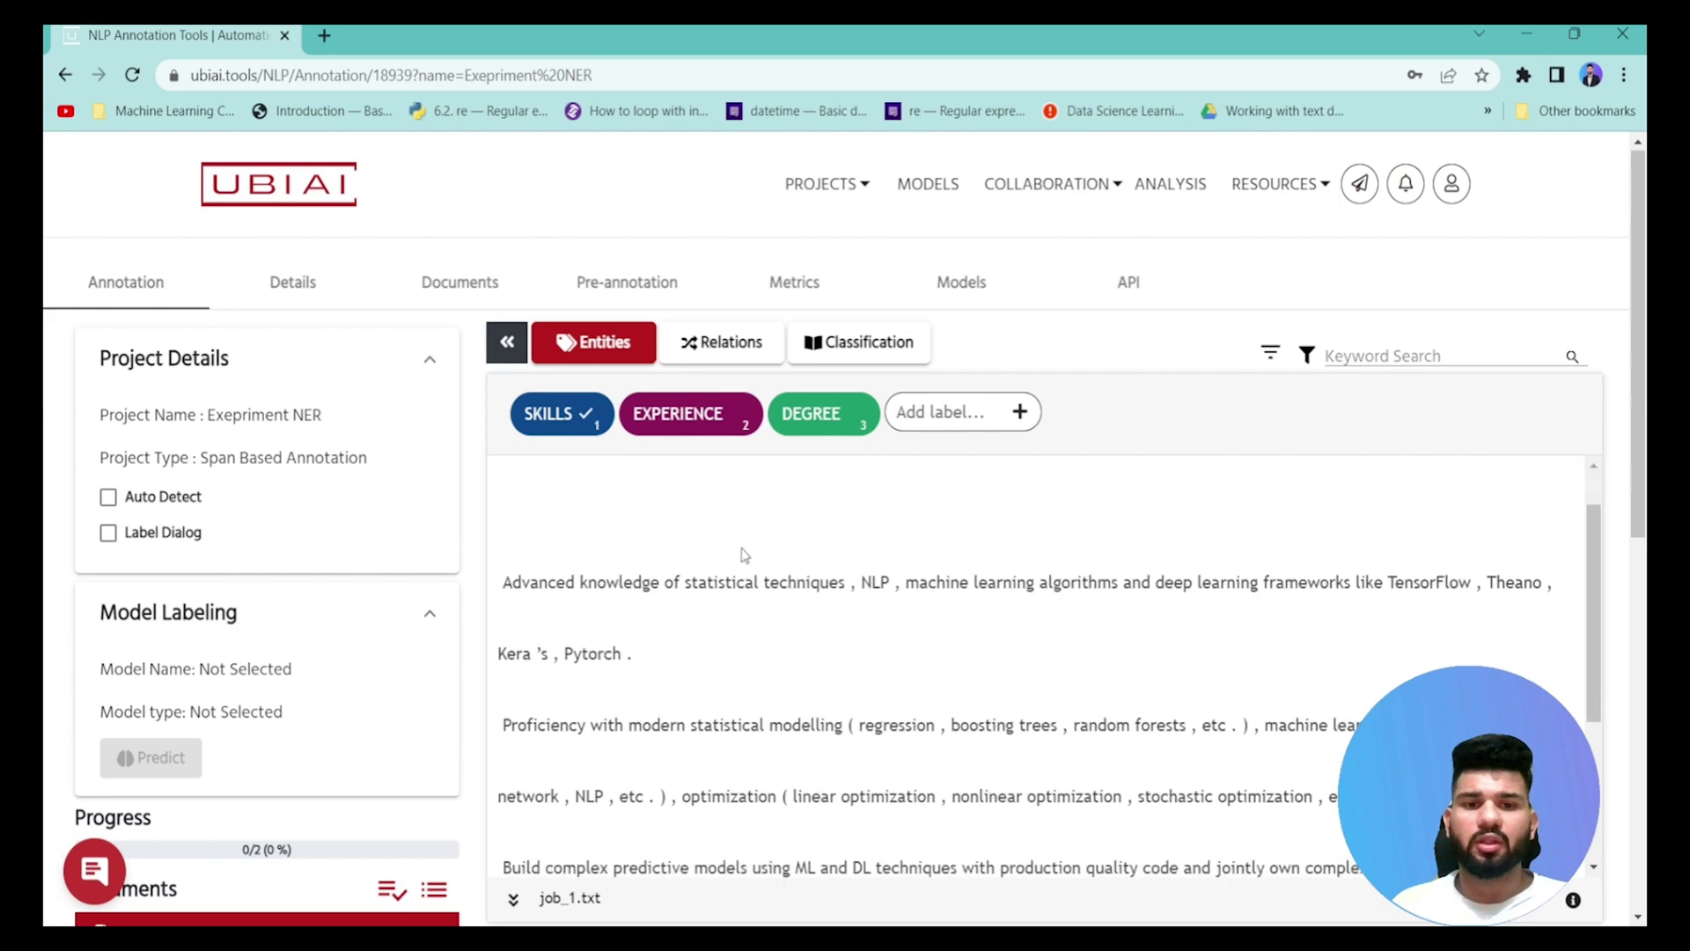
pyautogui.scroll(-3, 945, 606)
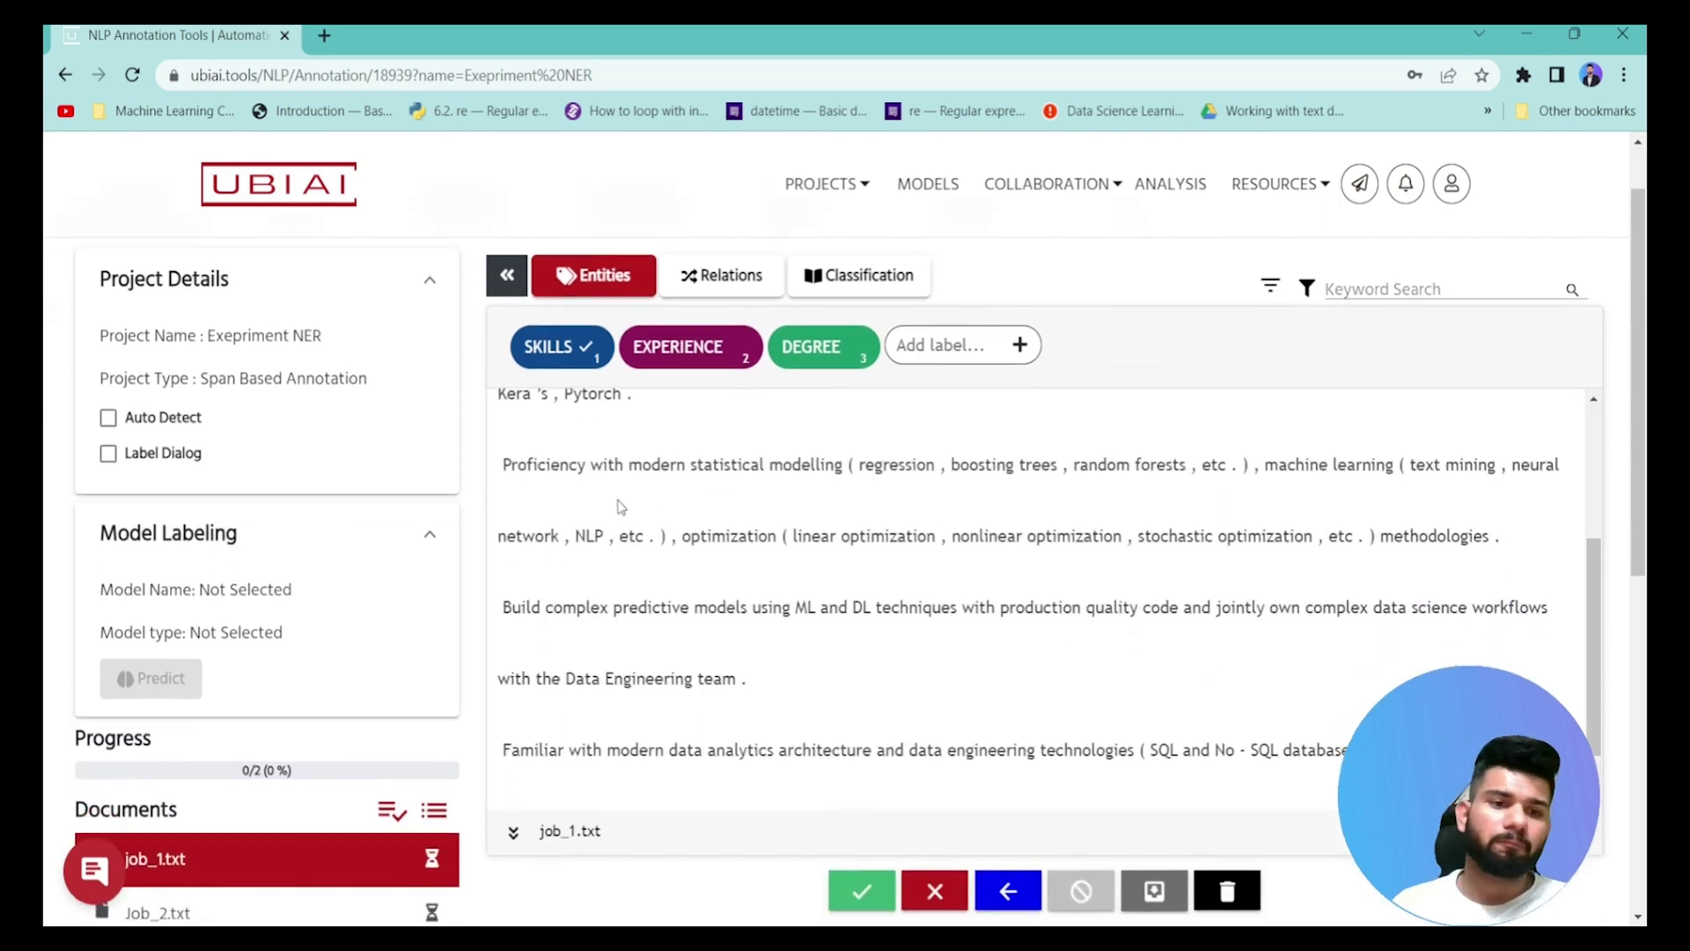
pyautogui.scroll(5, 875, 496)
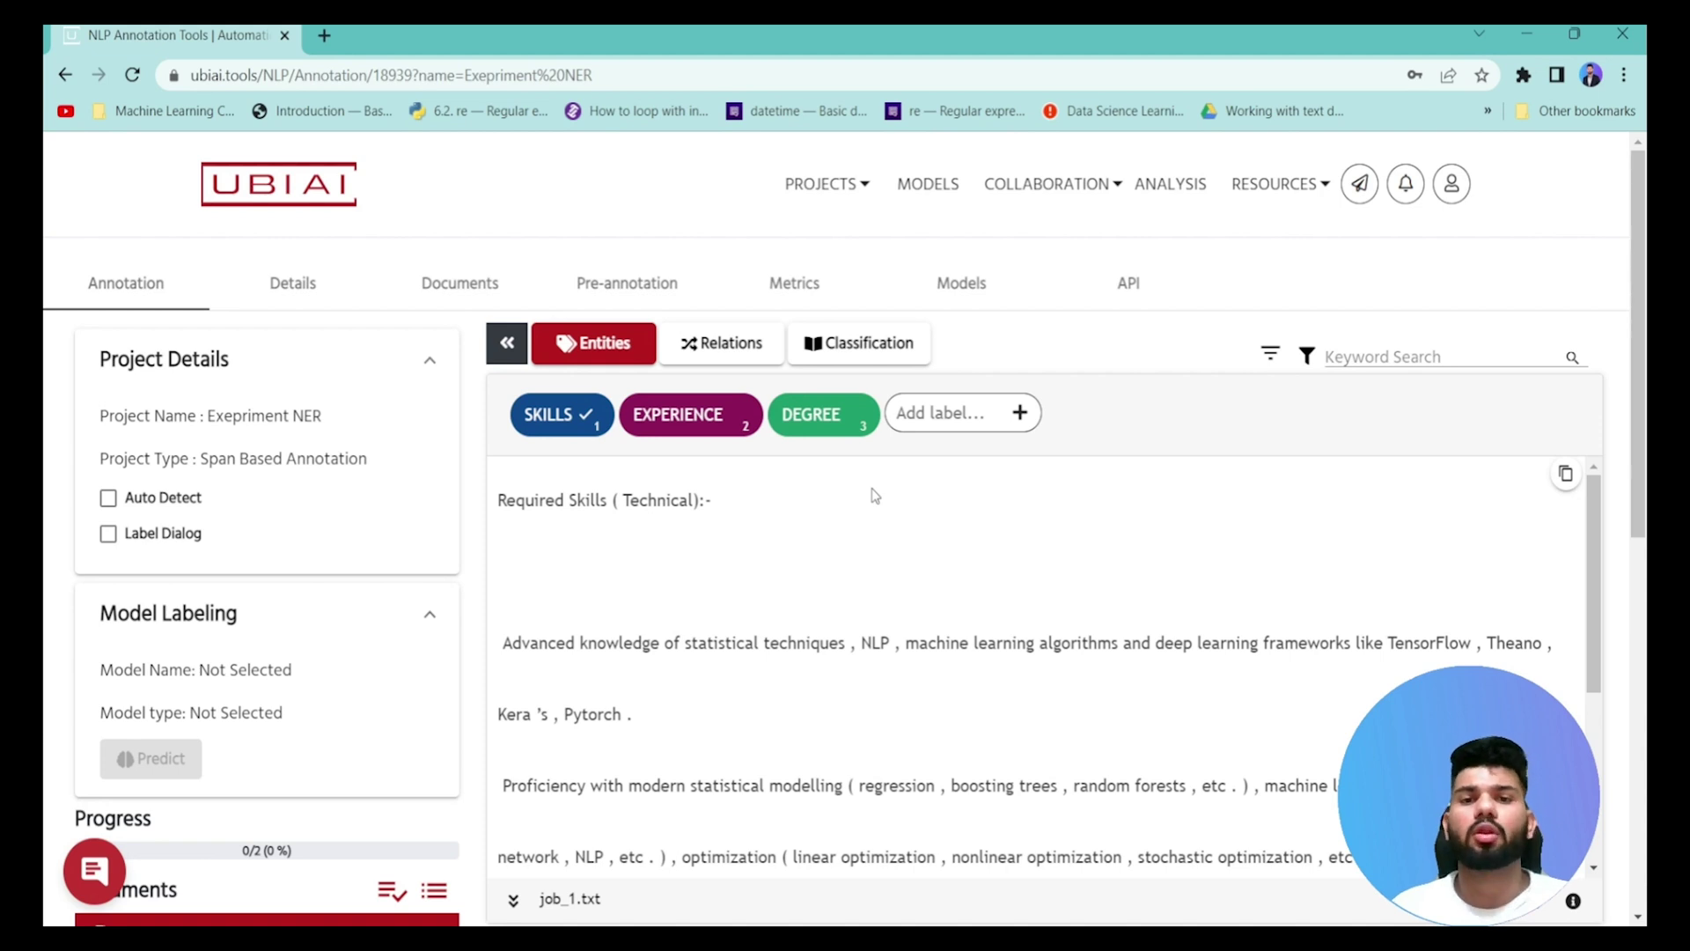
# - Go to the Project List overview and open the Span-Based Sample project card
pyautogui.click(860, 186)
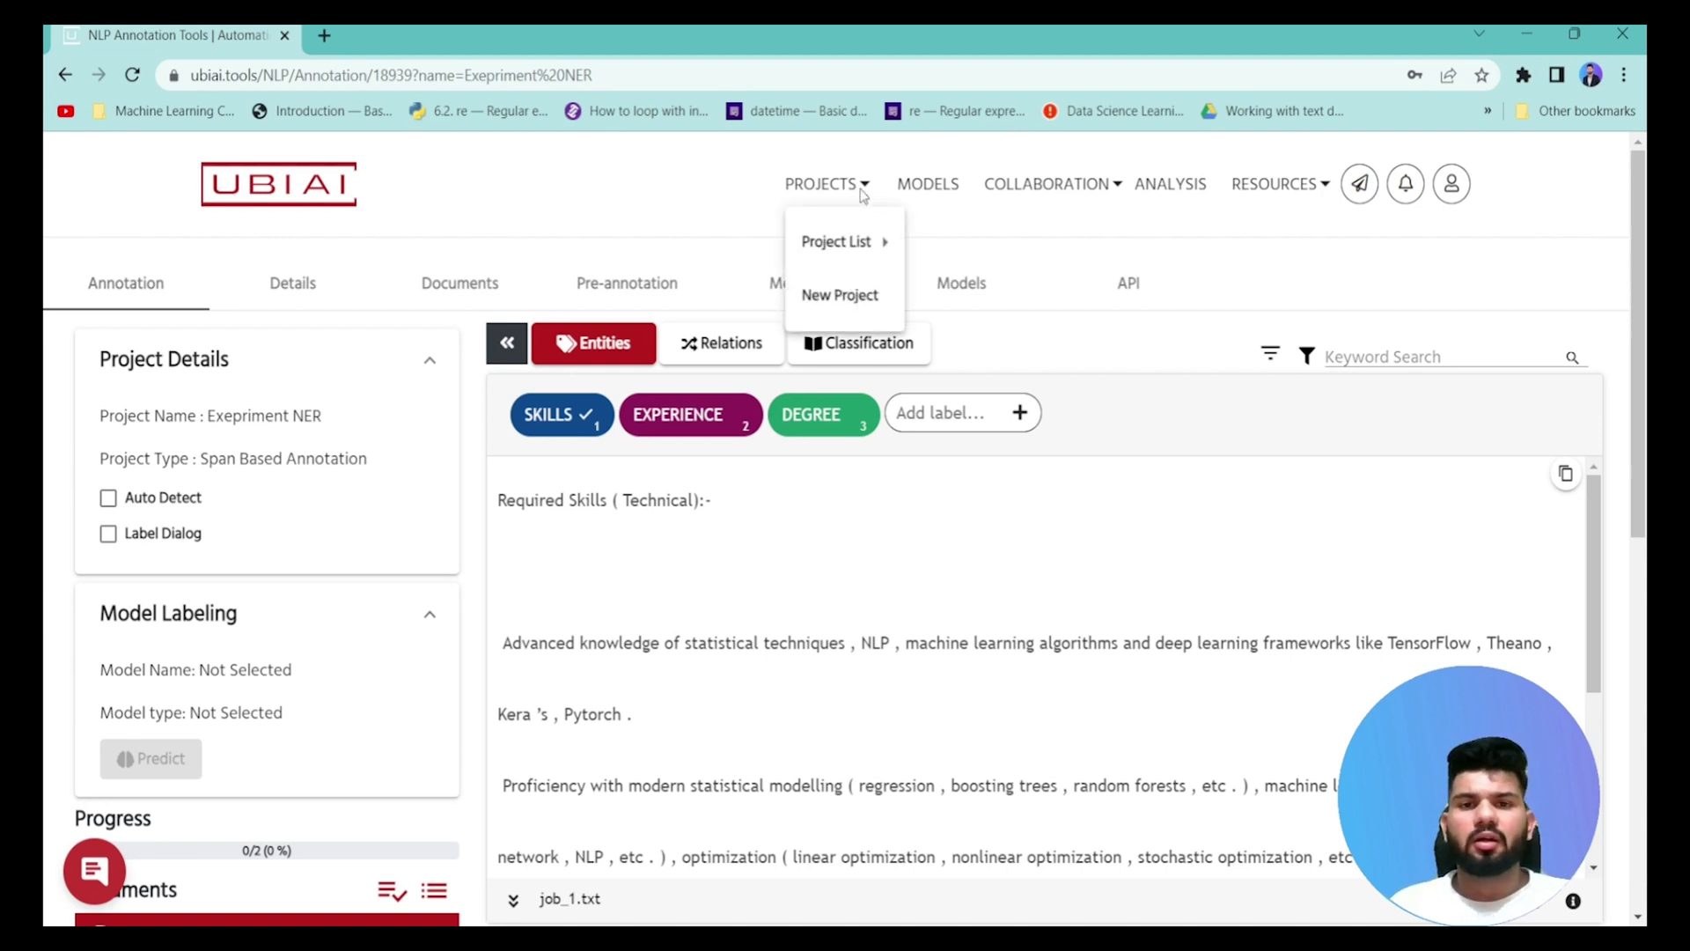
pyautogui.moveTo(853, 262)
pyautogui.moveTo(982, 459)
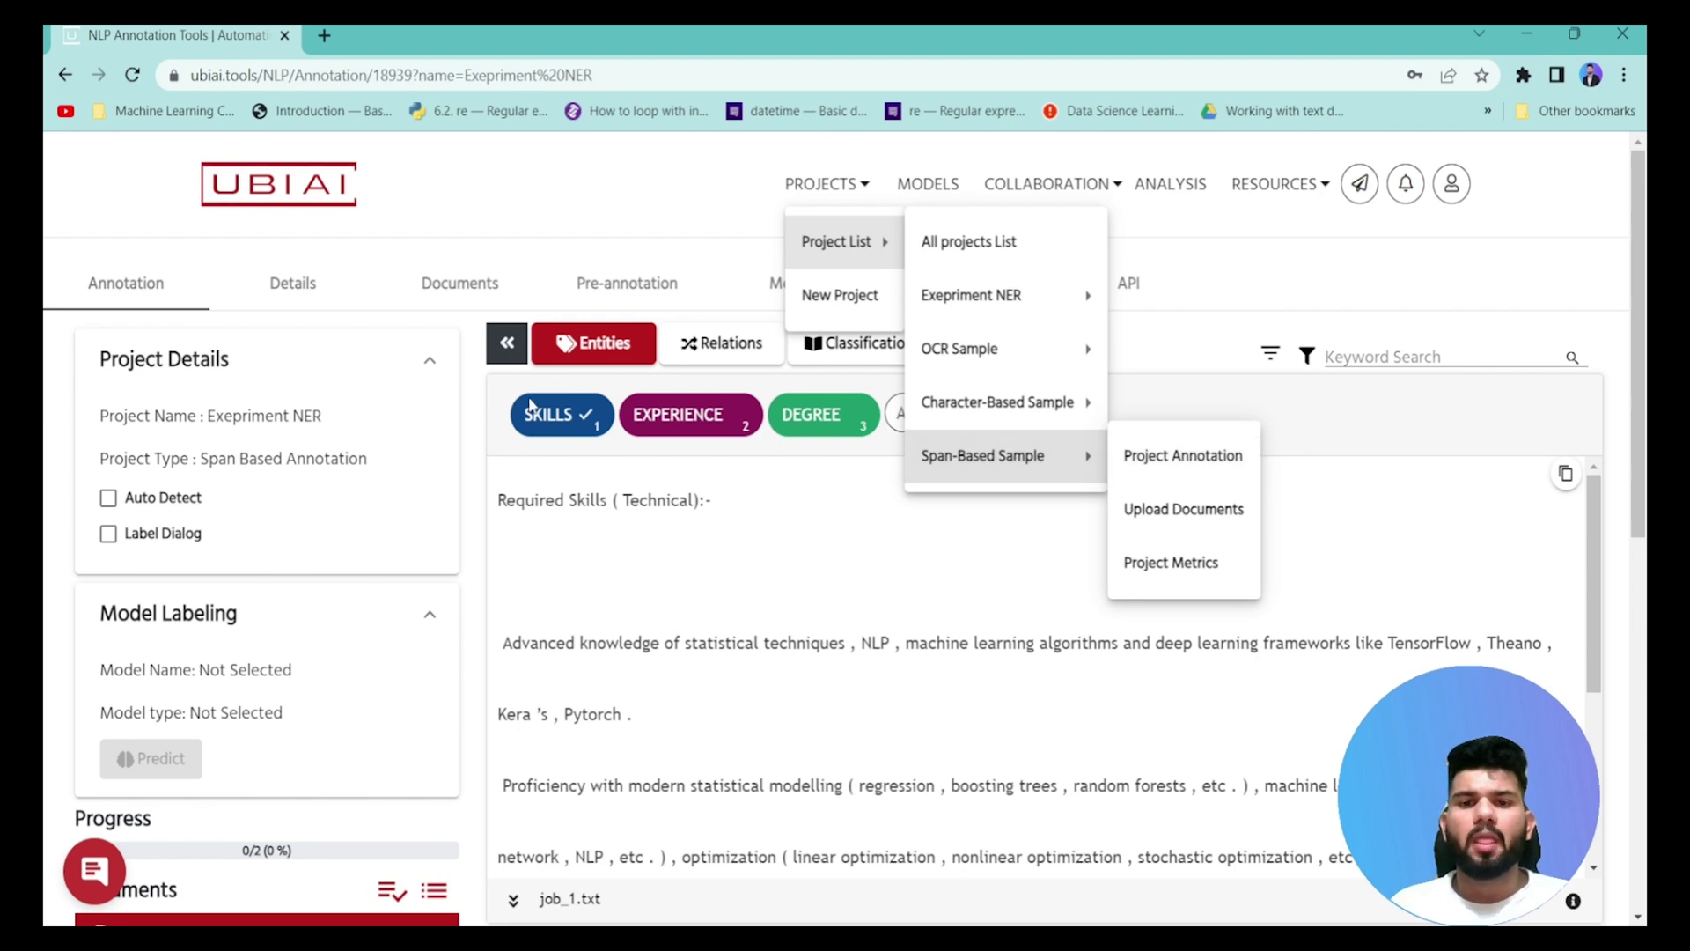
pyautogui.moveTo(1040, 440)
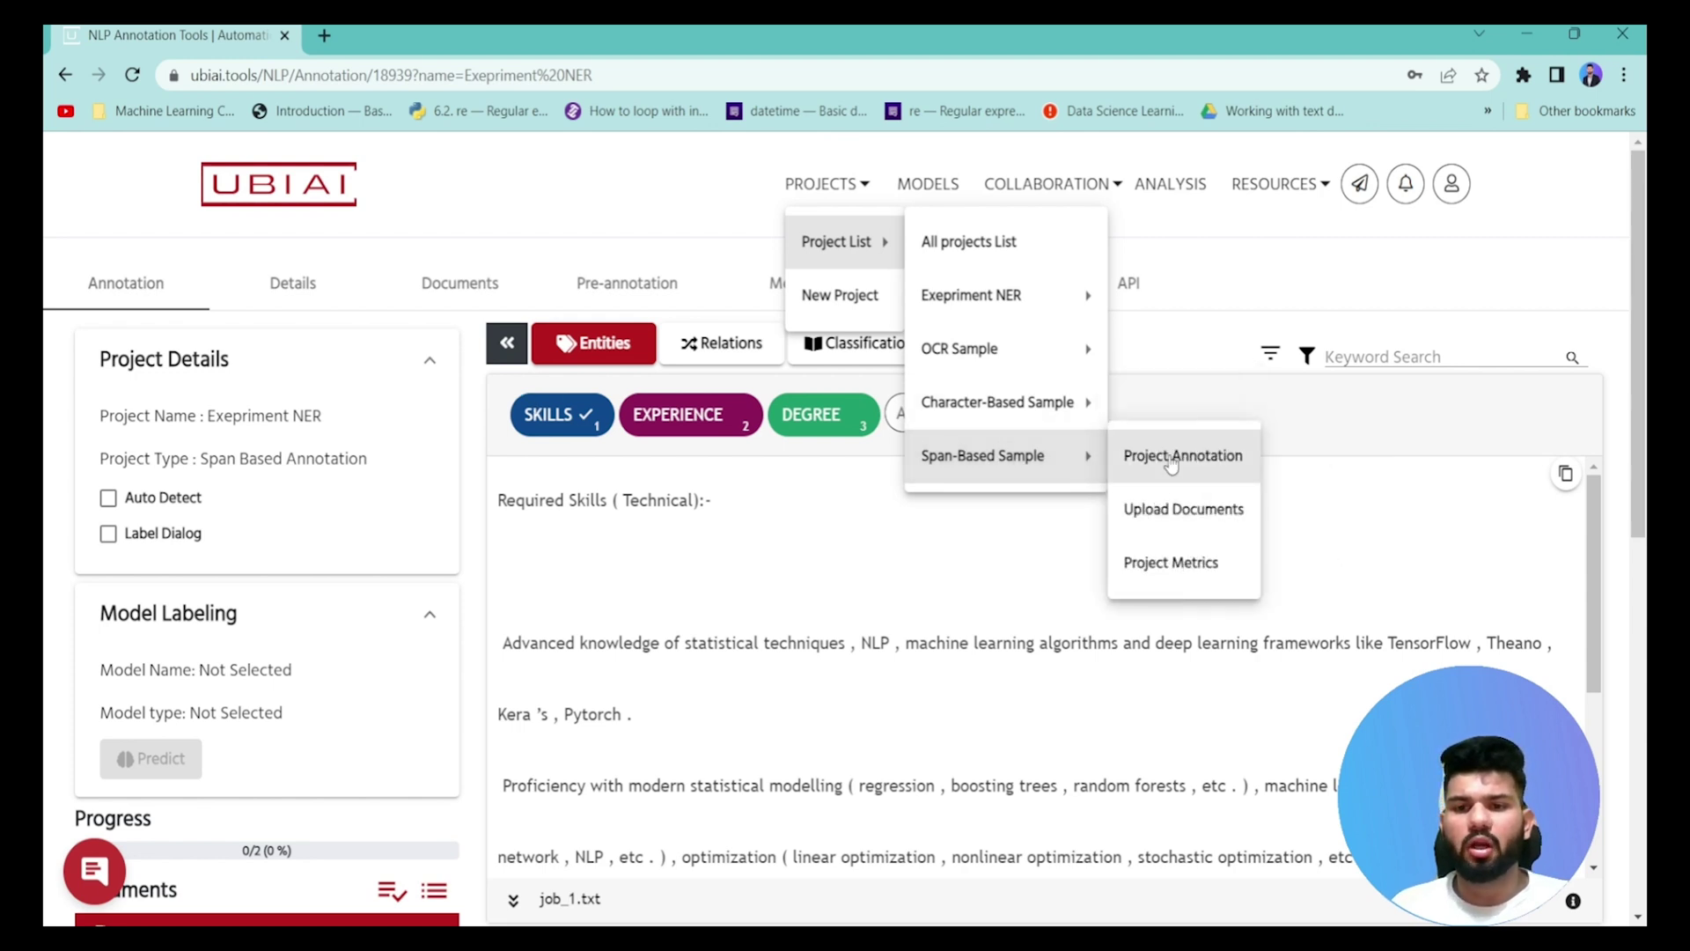
pyautogui.click(1154, 474)
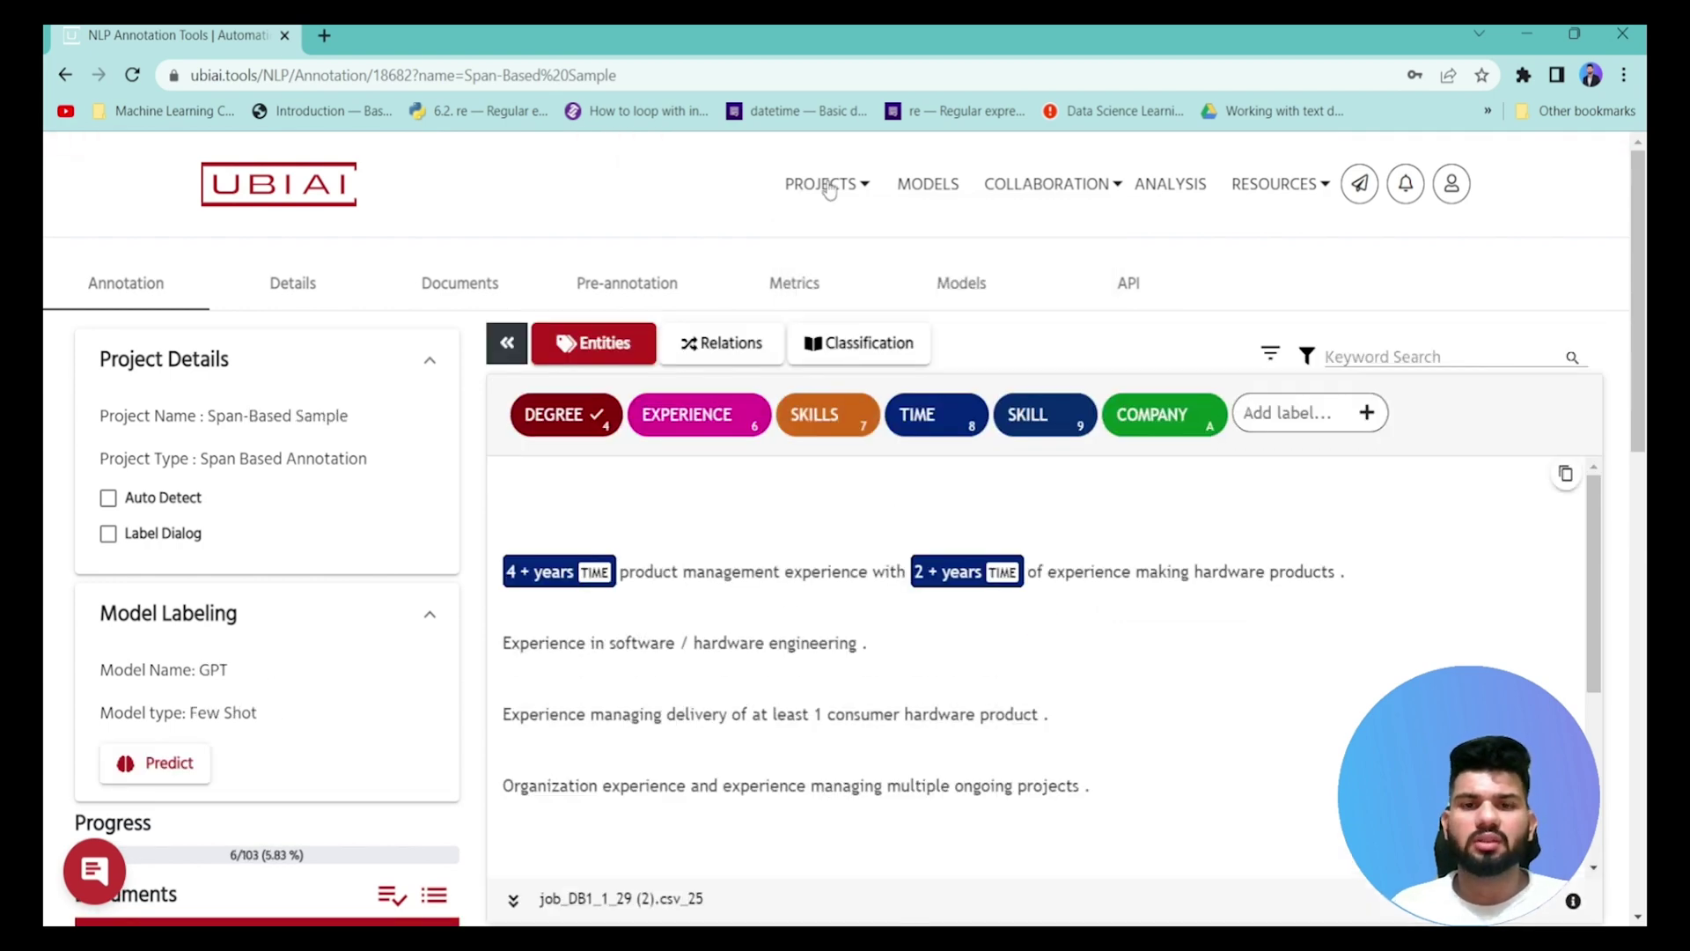
pyautogui.moveTo(832, 183)
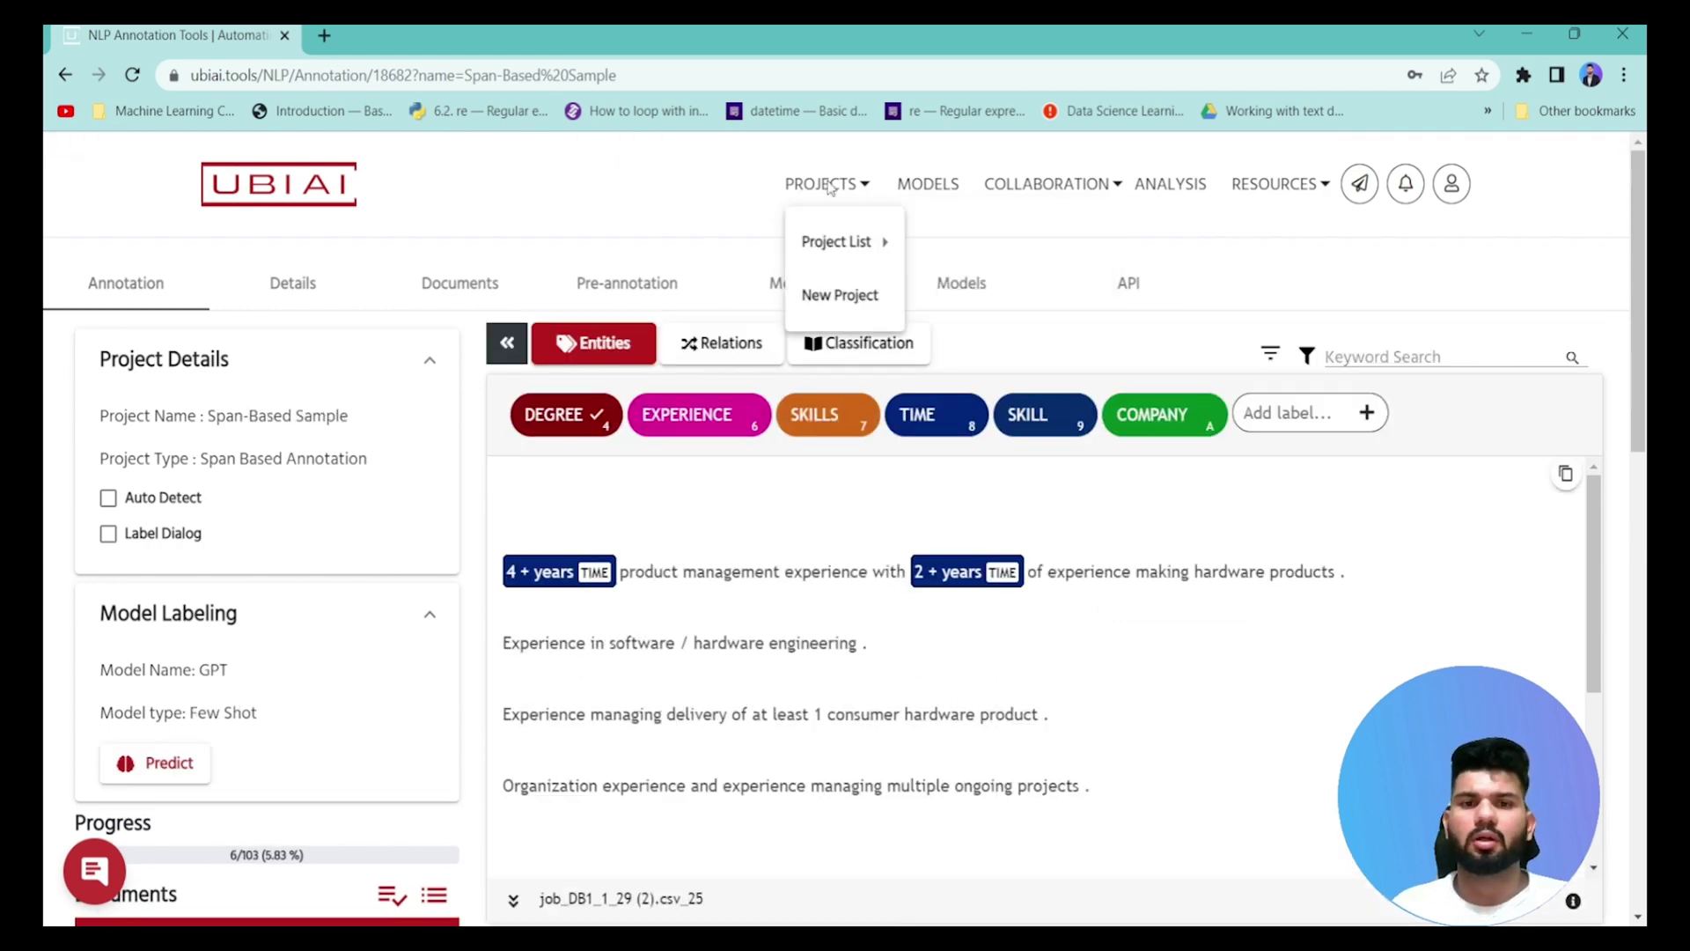
pyautogui.click(850, 249)
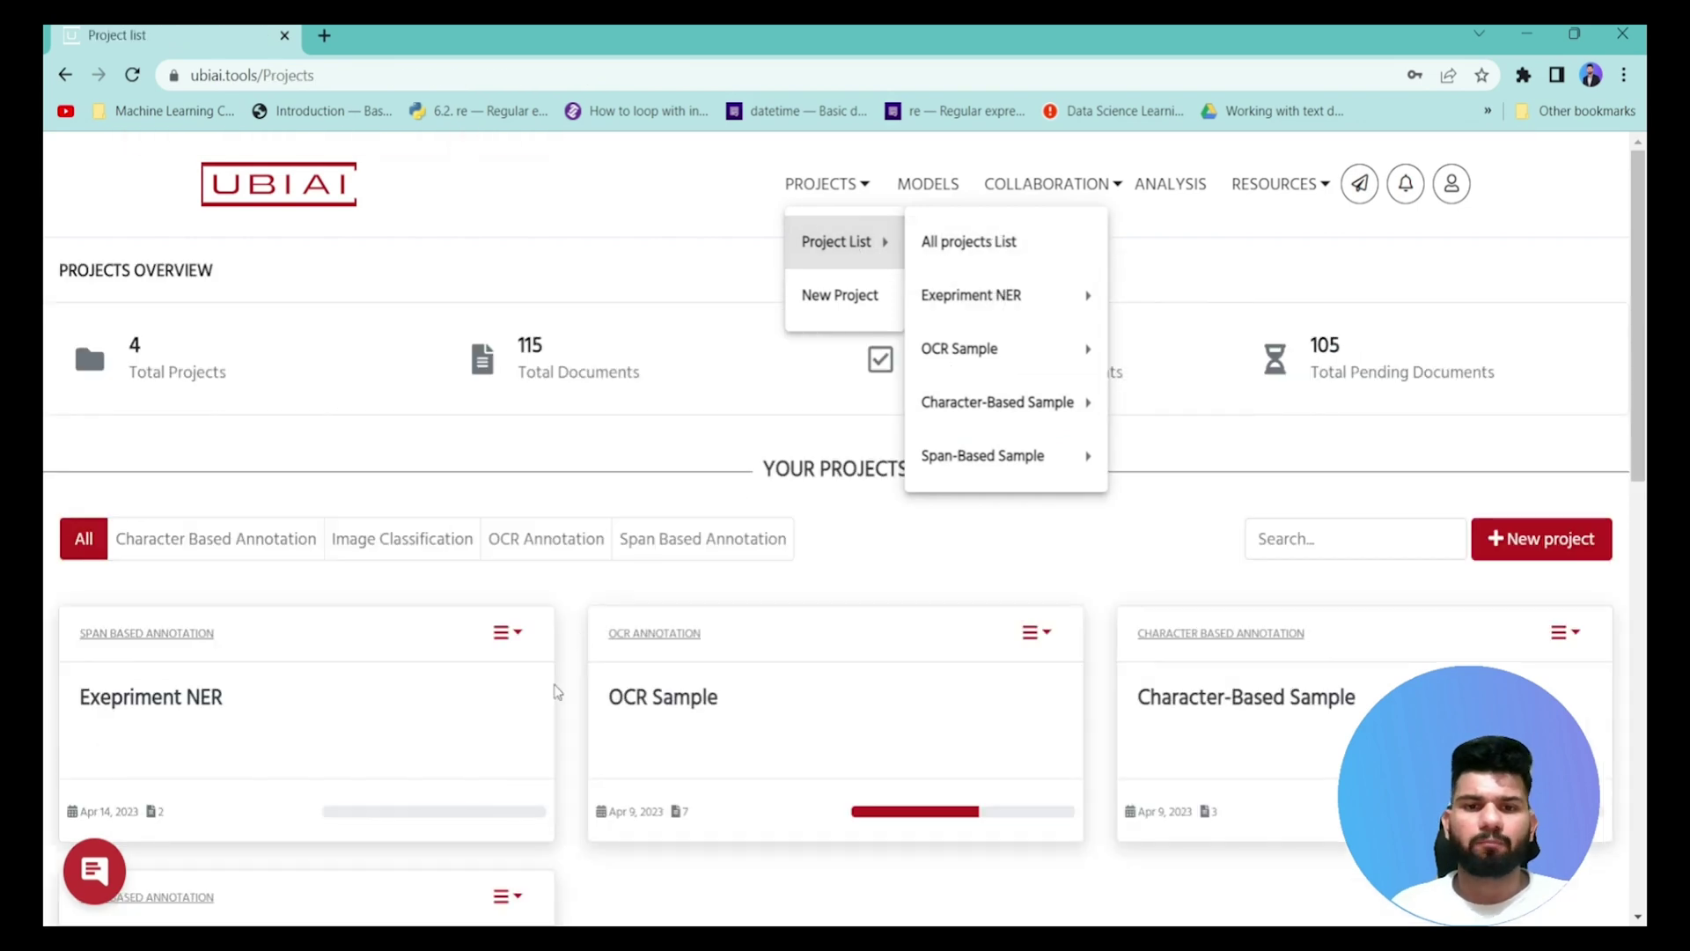
pyautogui.scroll(-2, 938, 611)
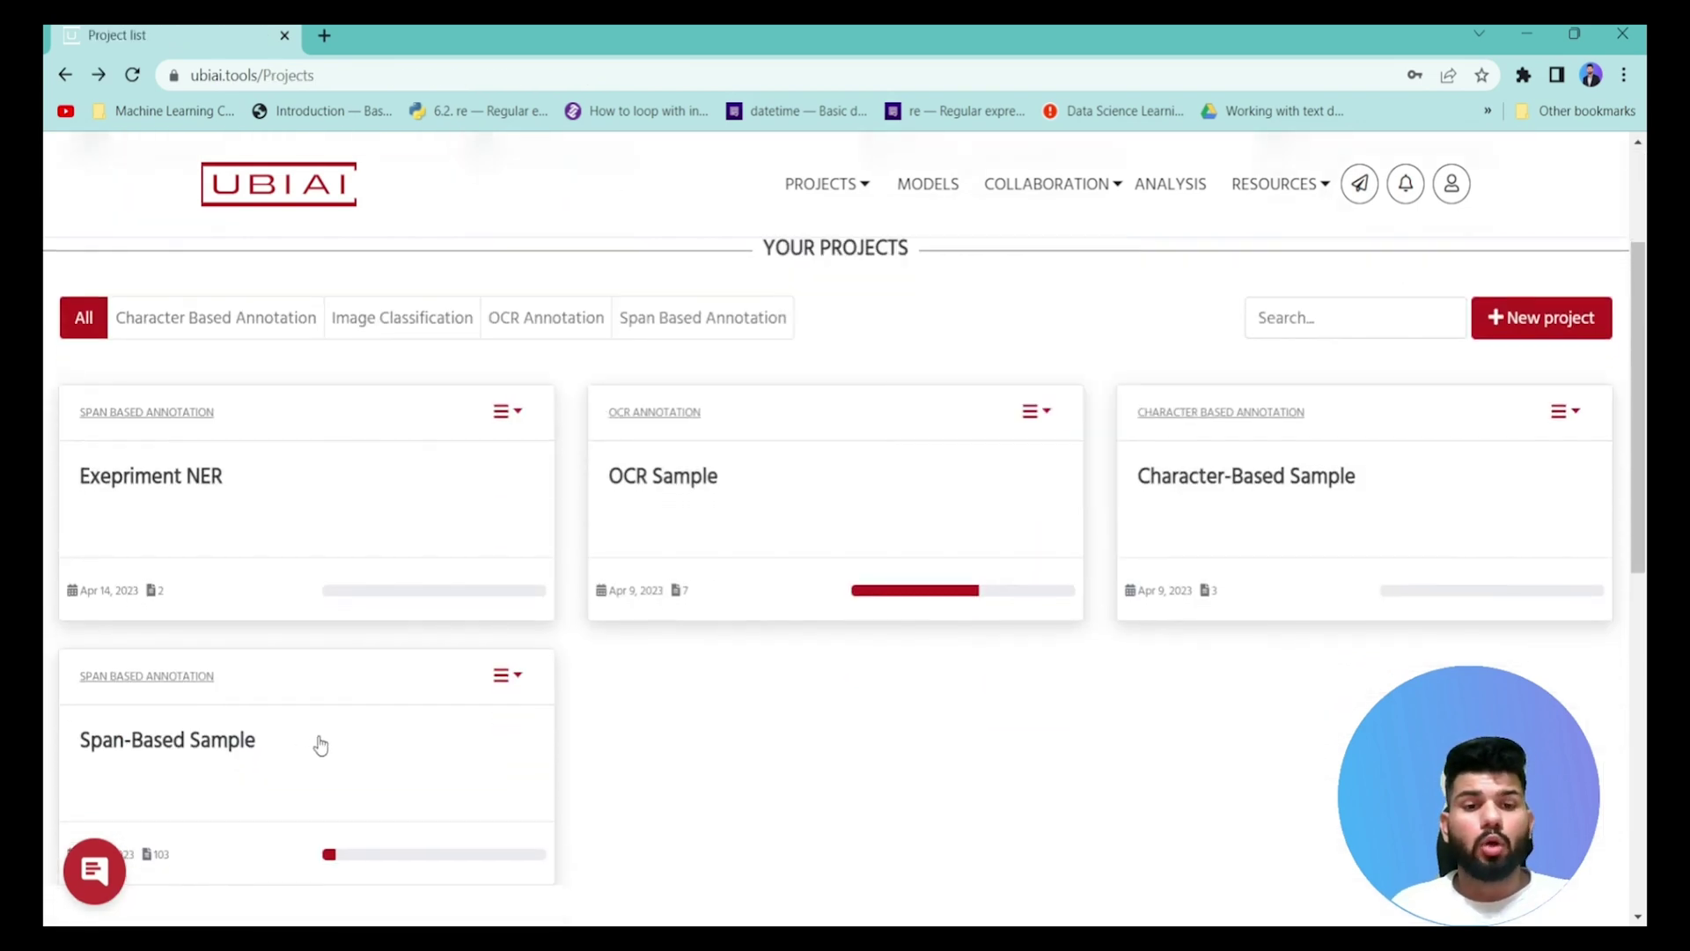
pyautogui.click(345, 747)
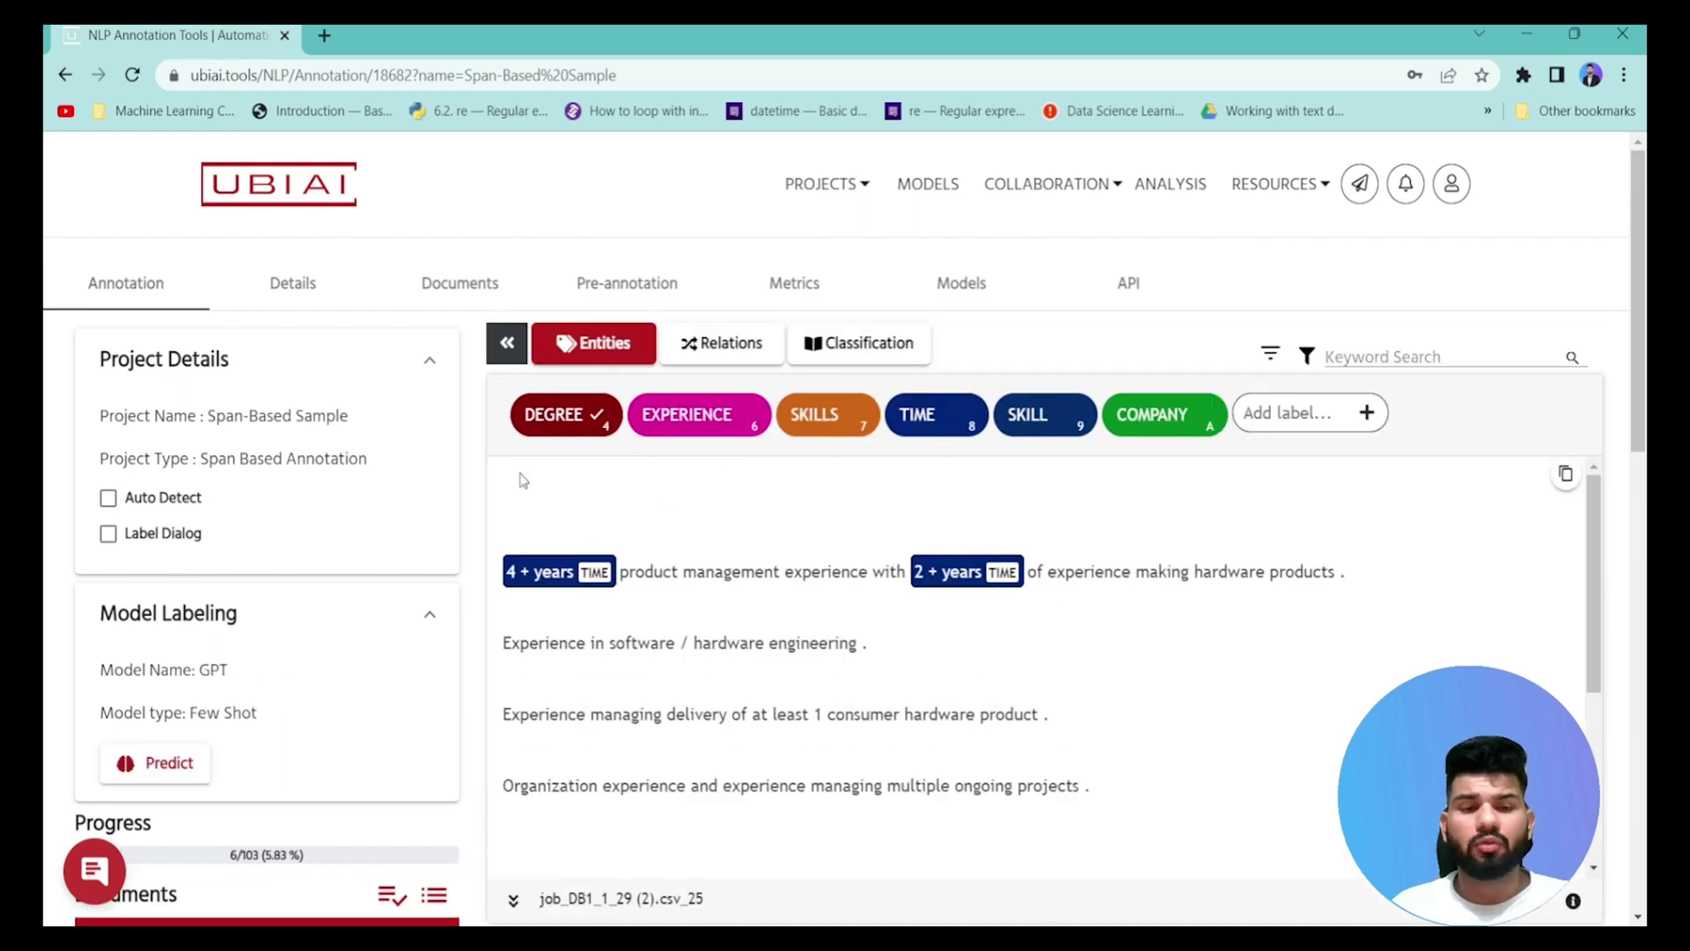
pyautogui.scroll(-2, 751, 515)
pyautogui.scroll(2, 748, 563)
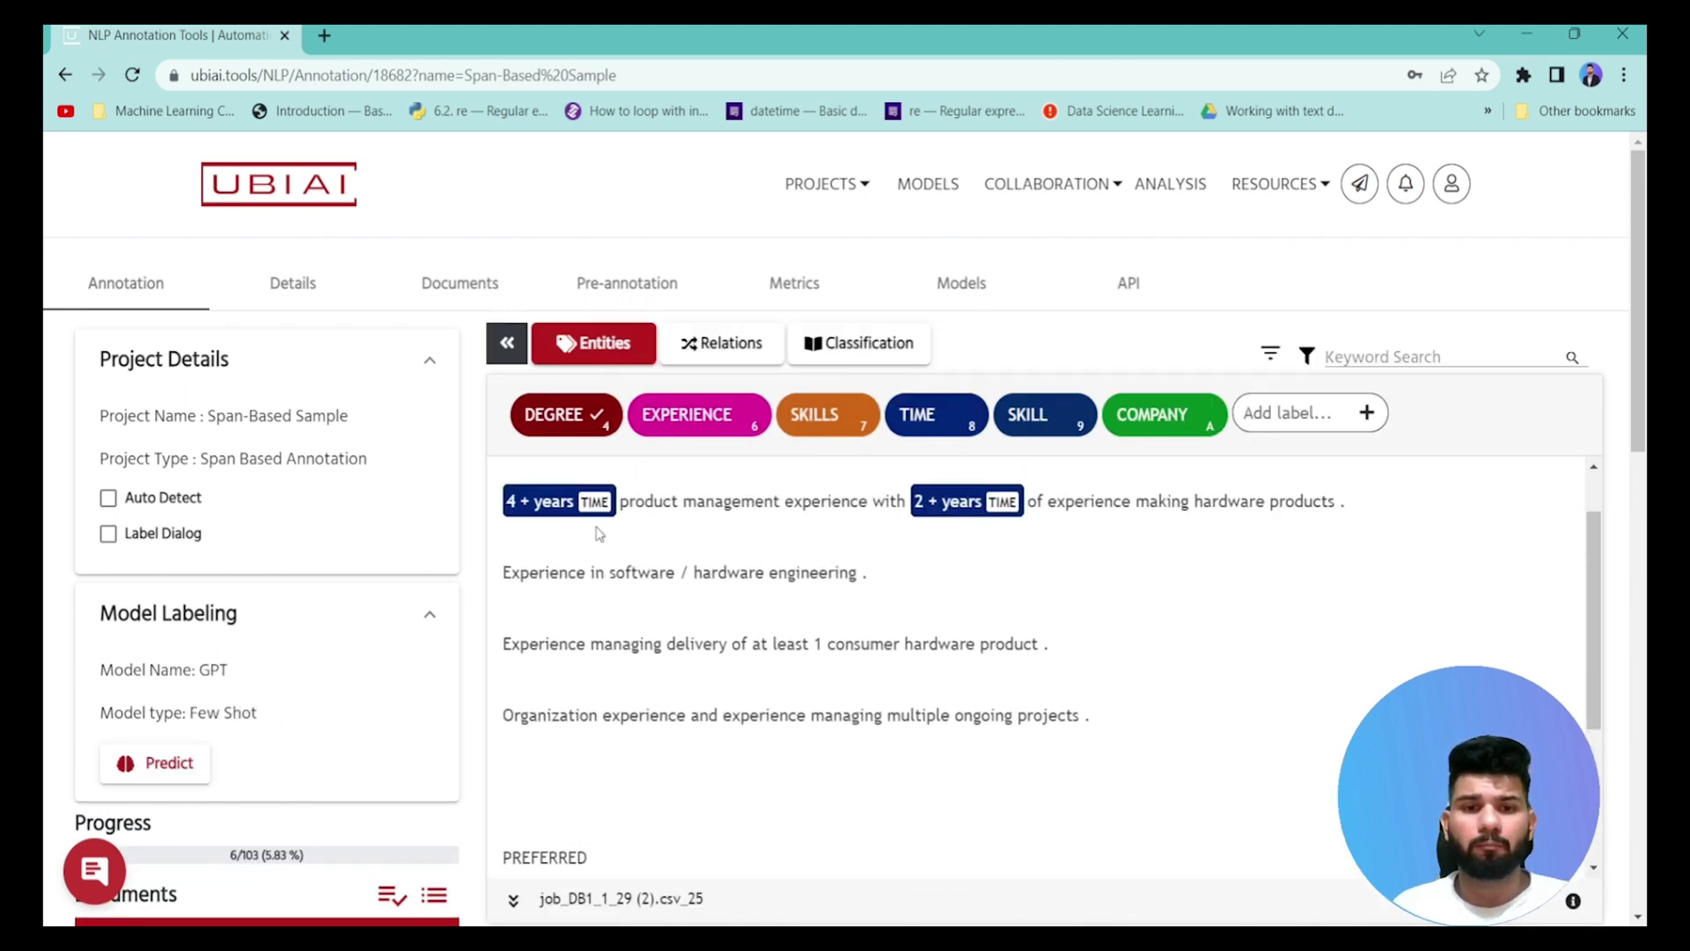
pyautogui.scroll(-2, 434, 534)
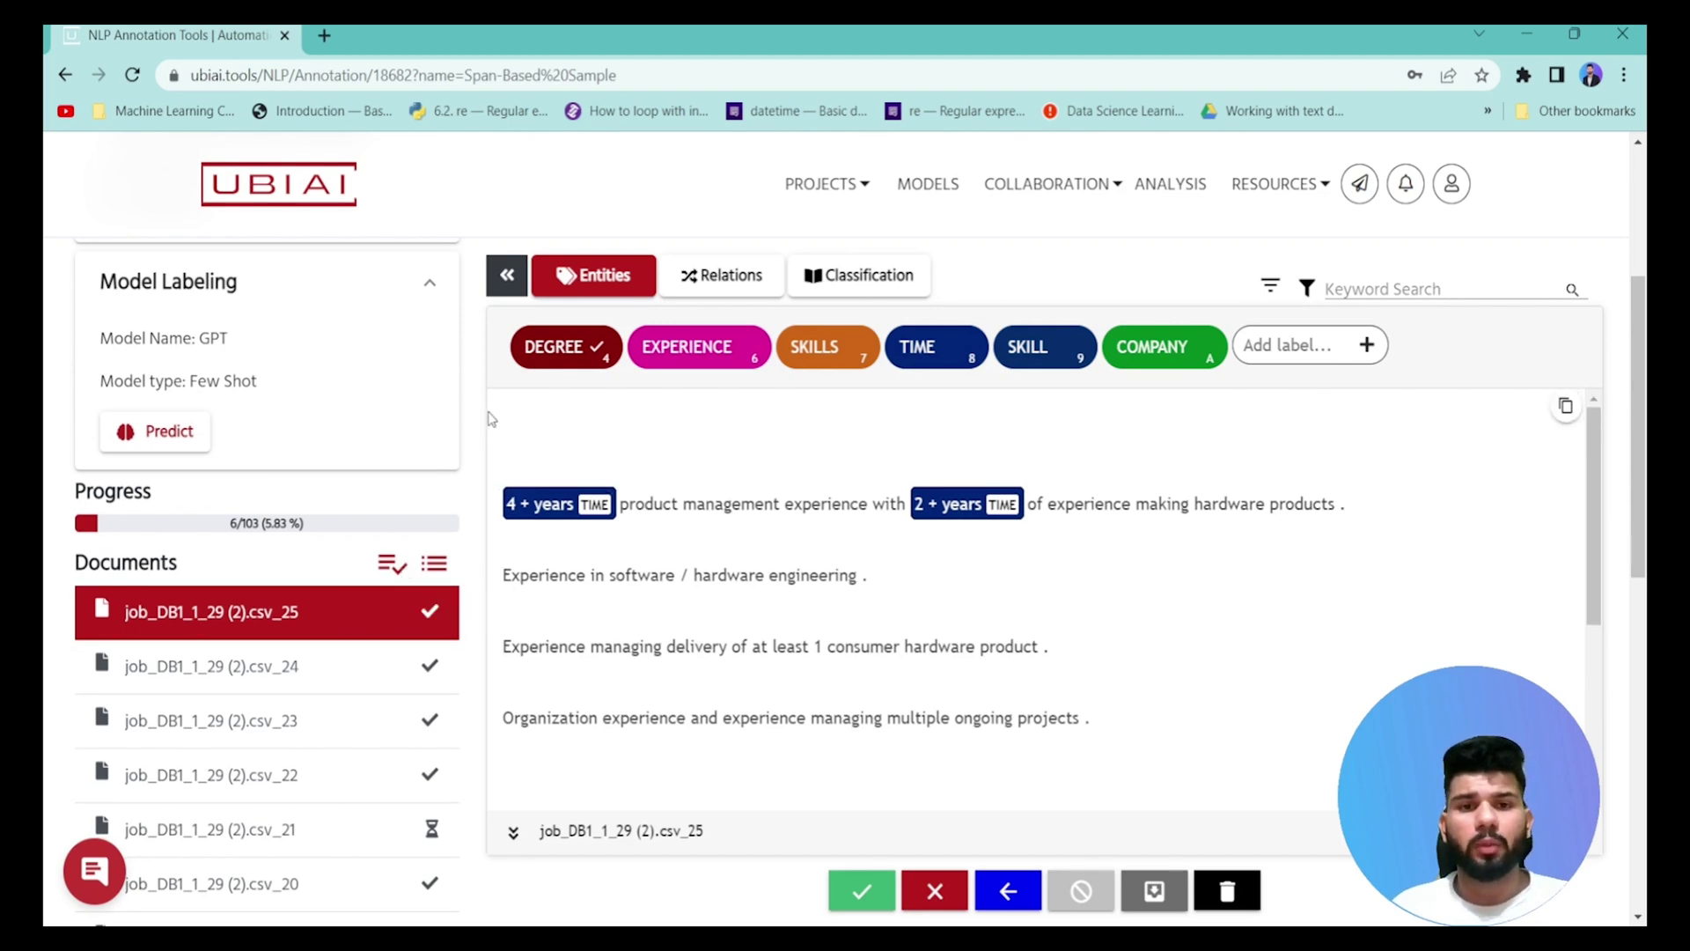
pyautogui.scroll(3, 747, 438)
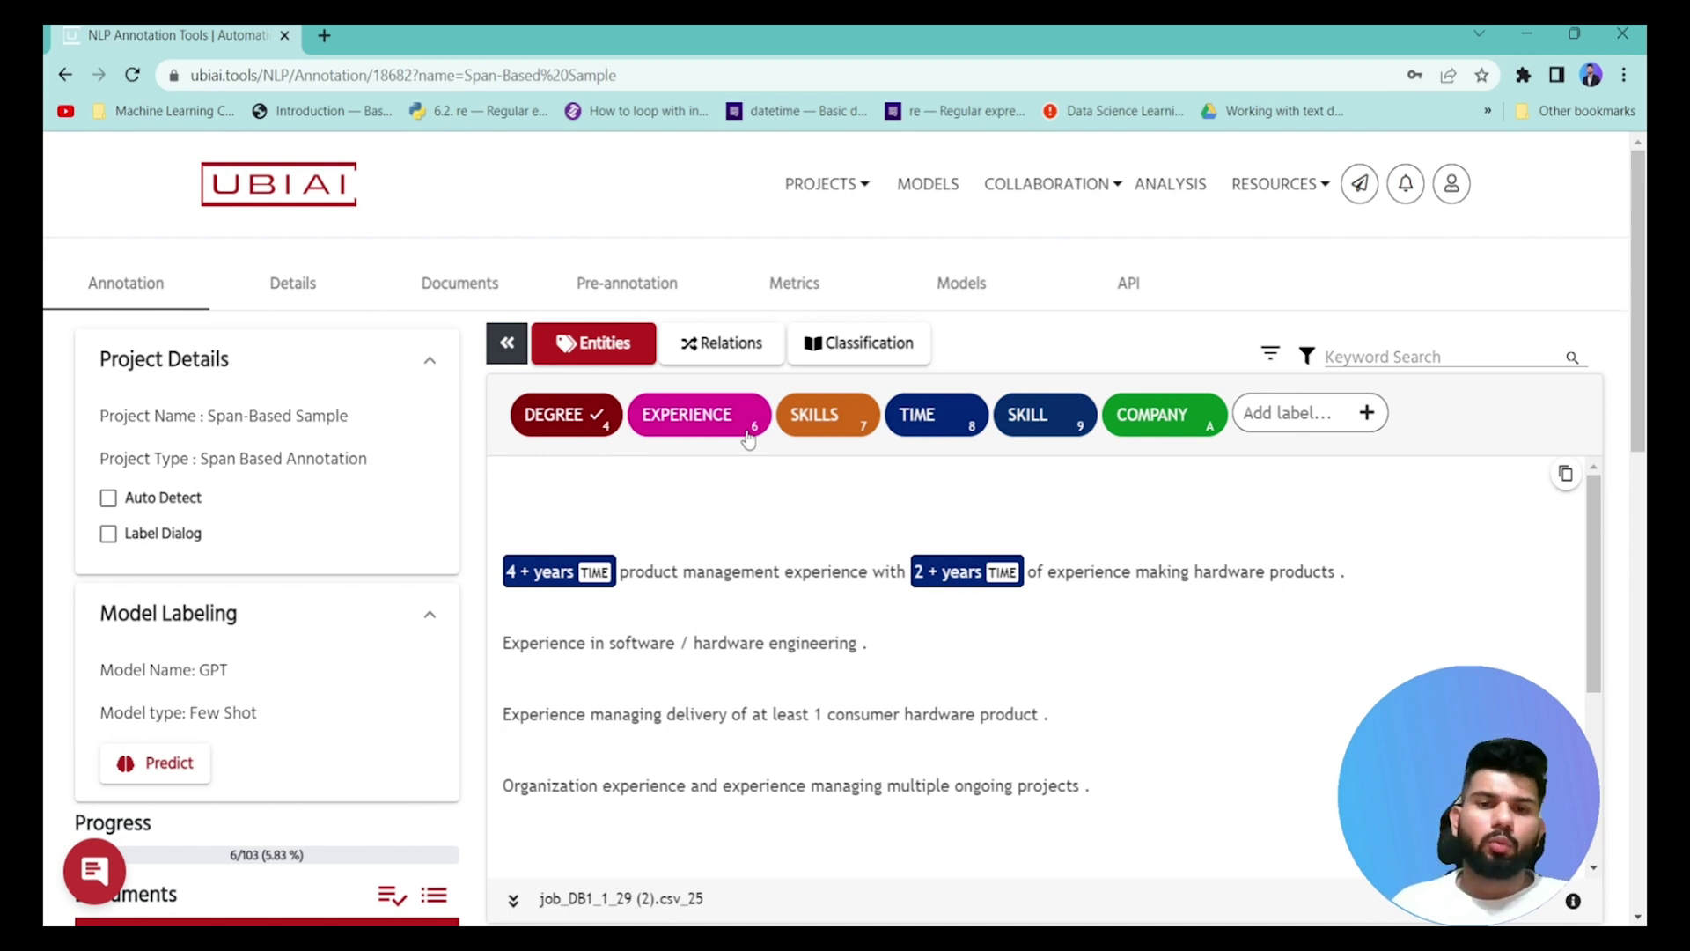
pyautogui.scroll(-4, 414, 480)
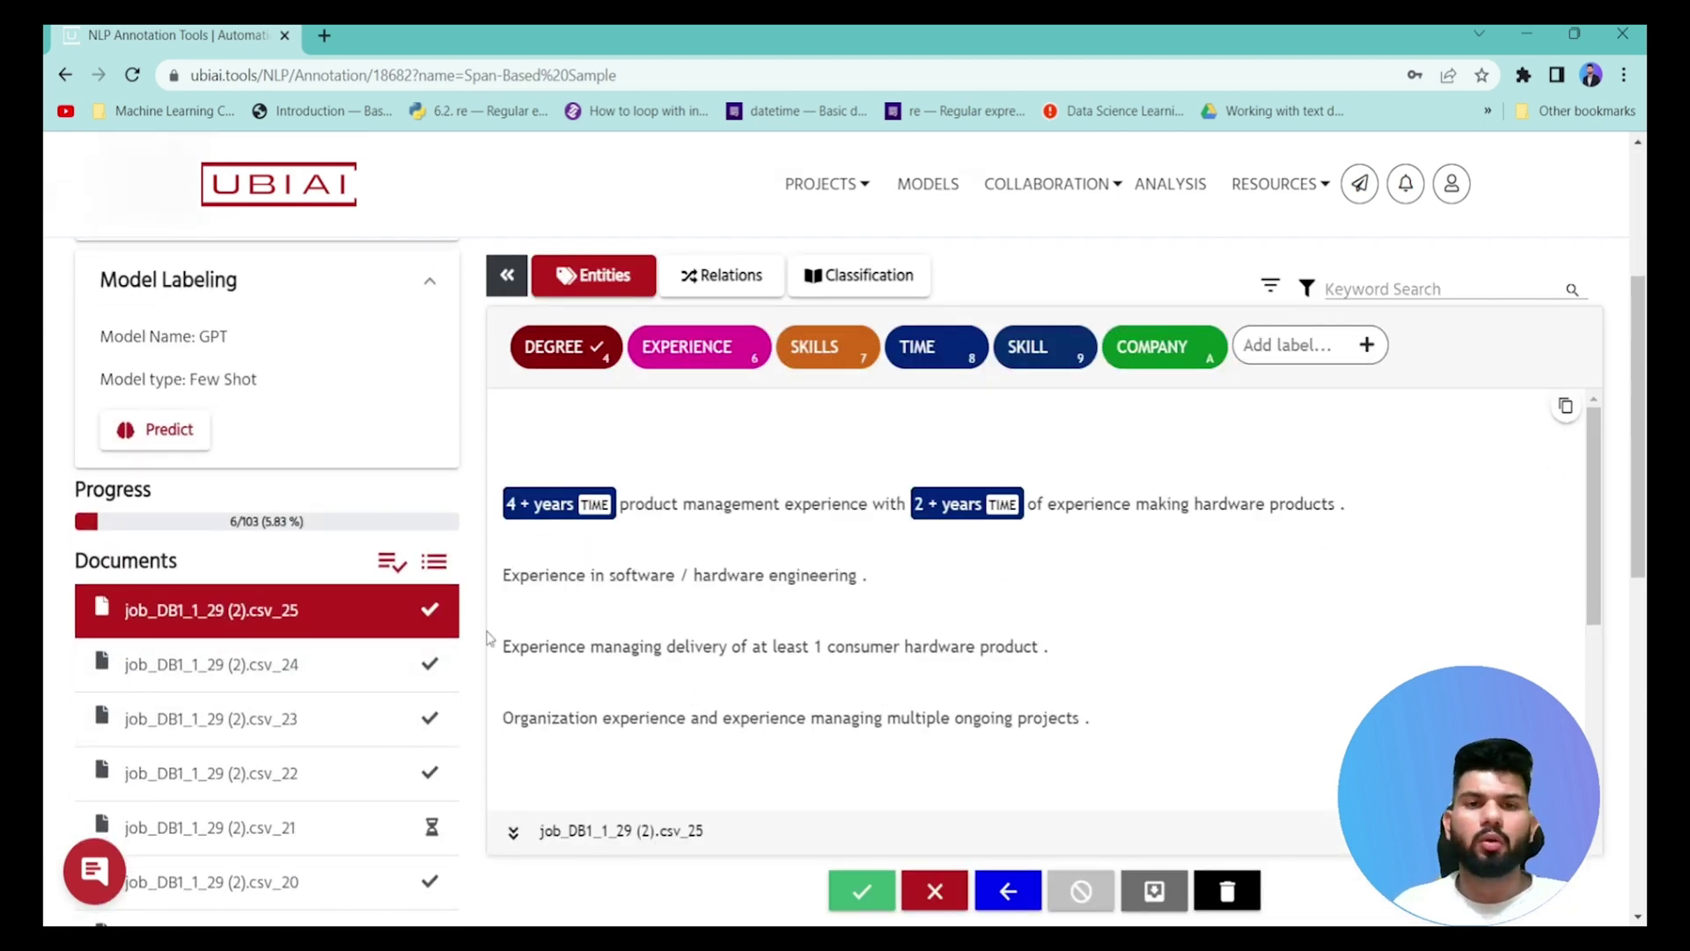
pyautogui.scroll(2, 449, 658)
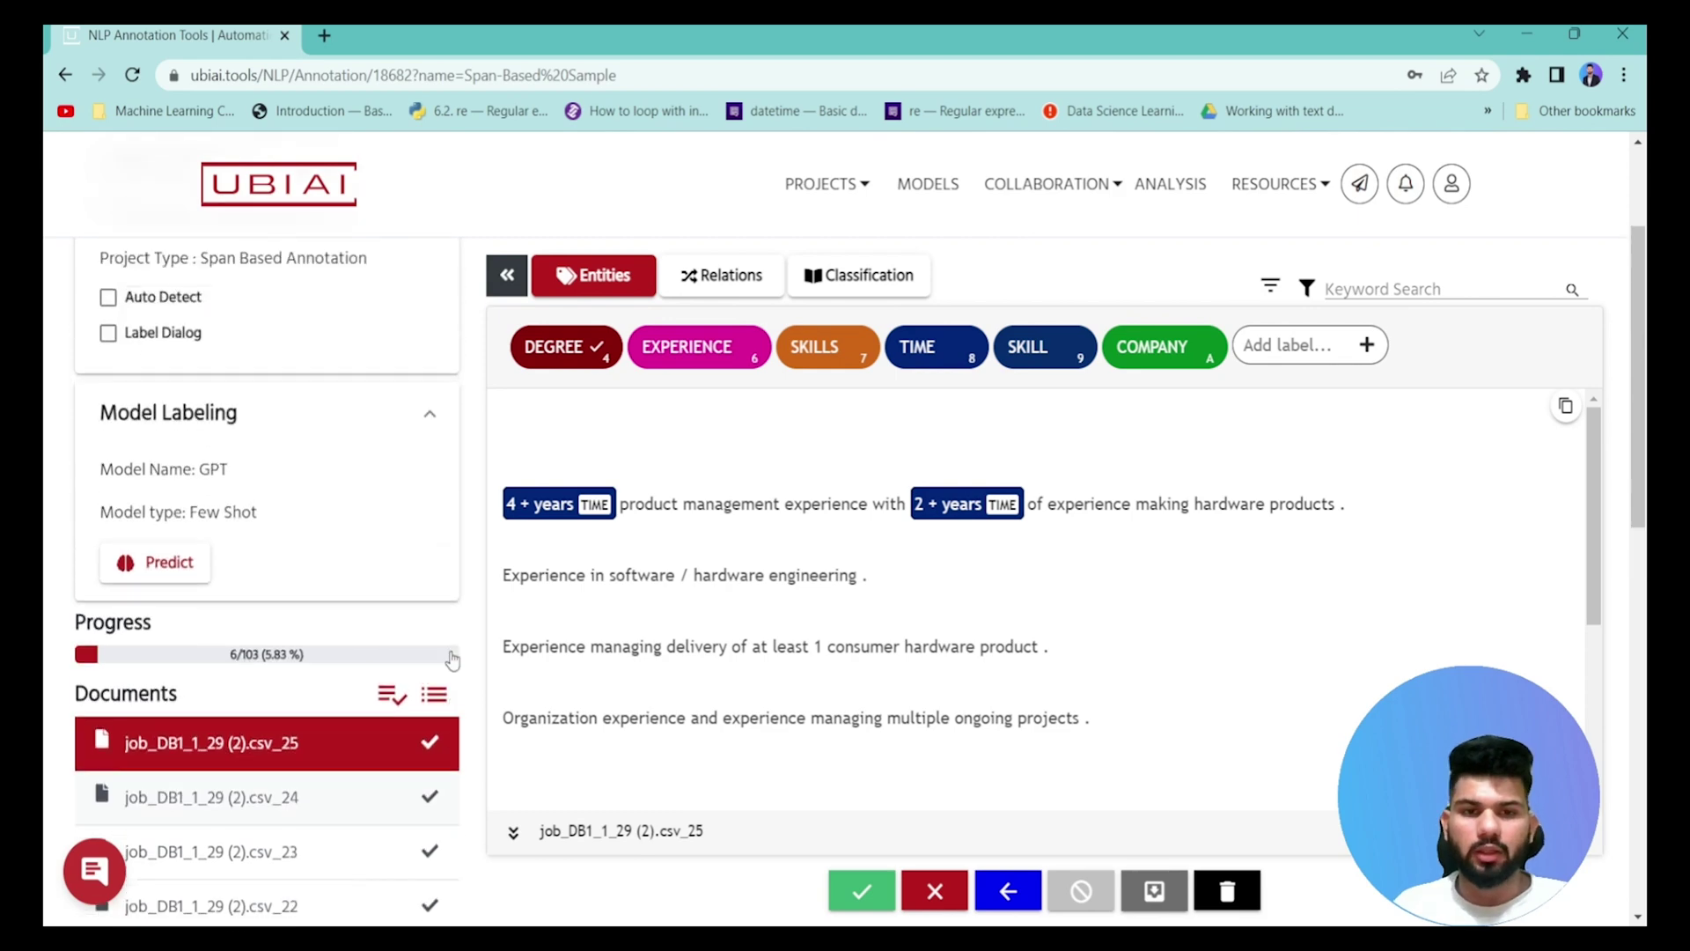
pyautogui.scroll(2, 451, 659)
pyautogui.scroll(1, 578, 604)
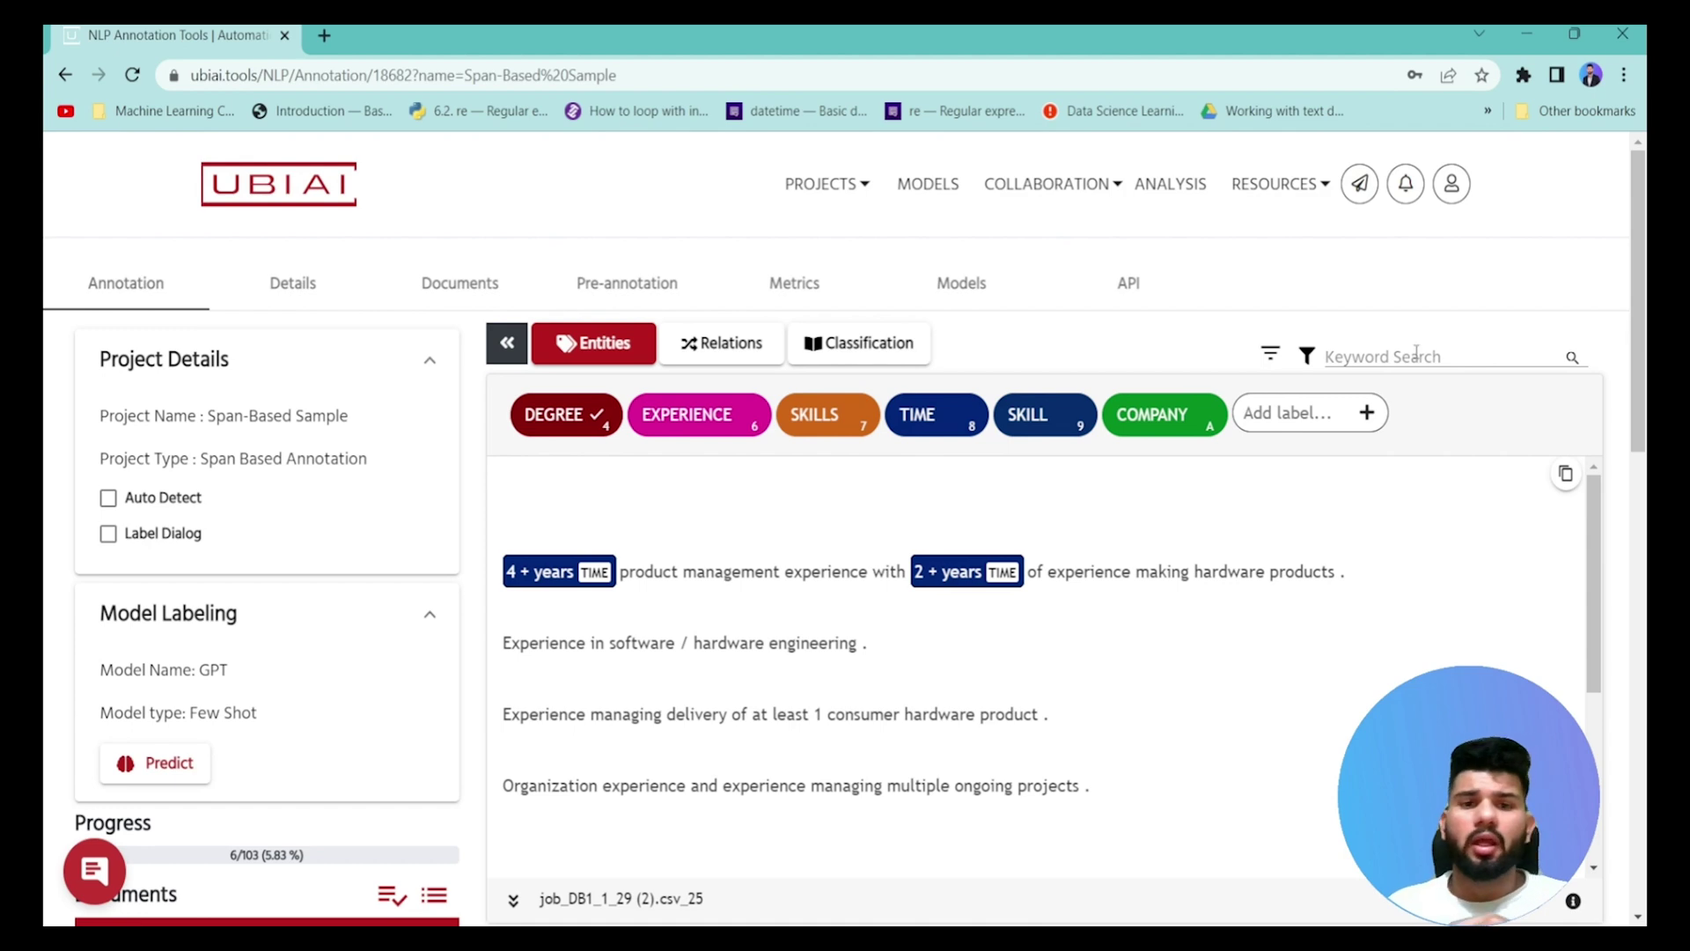
# - Show the Few Shot models and select the GPT model with temperature 0.7 and 5 examples
pyautogui.click(977, 297)
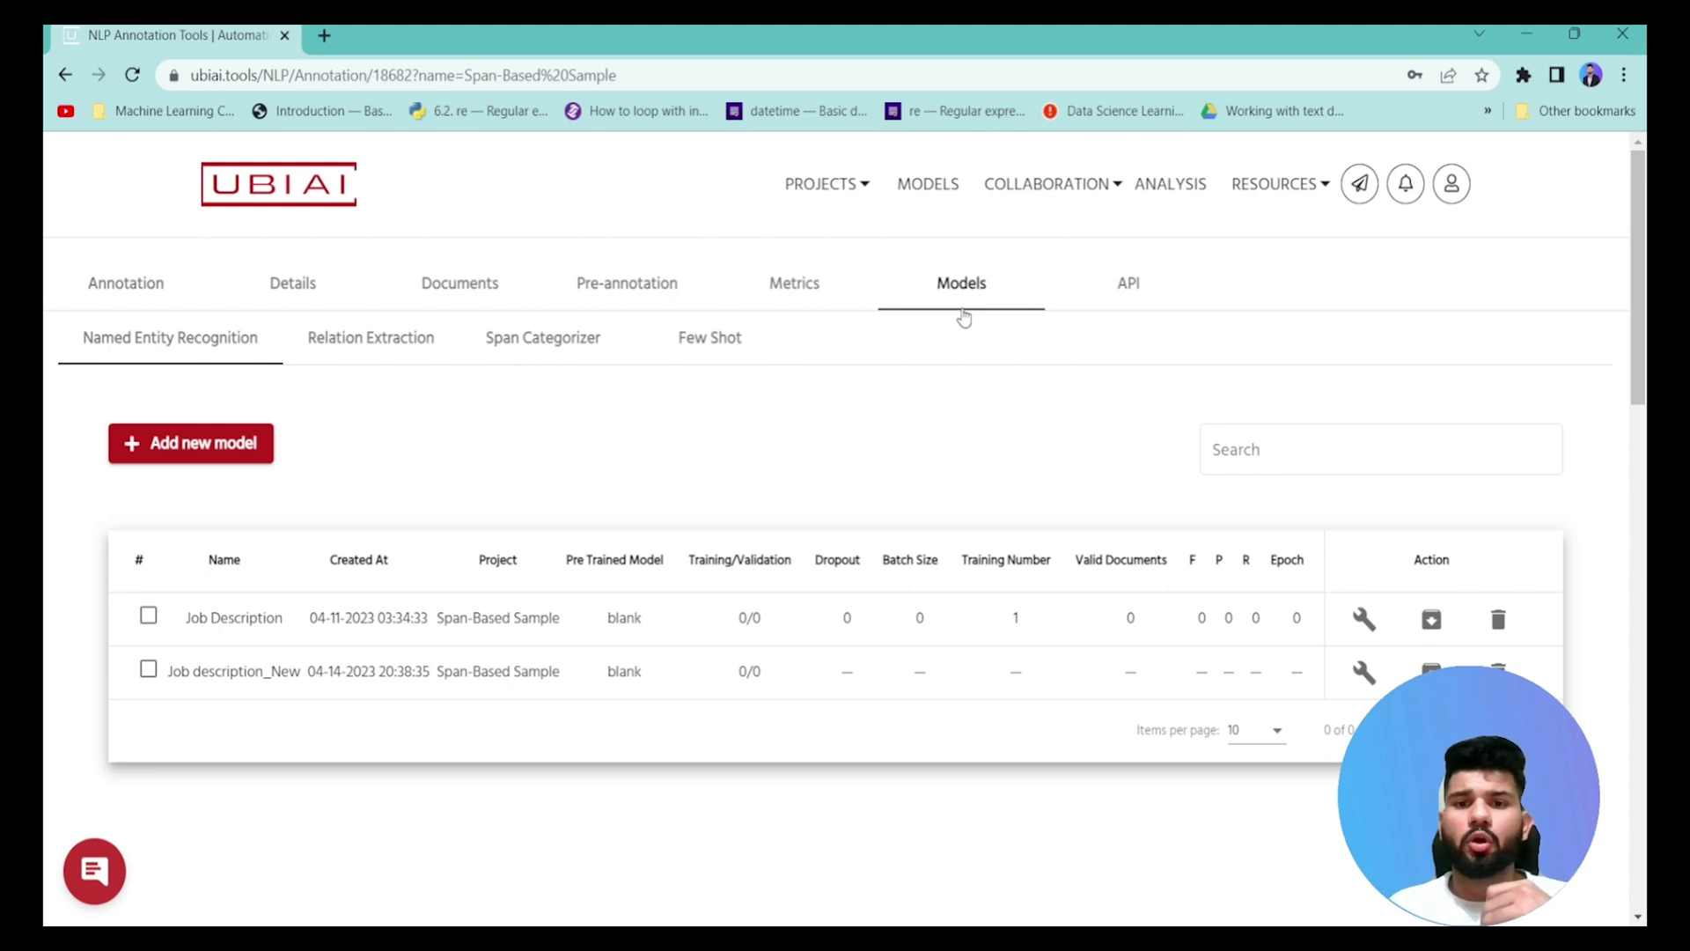
pyautogui.click(719, 352)
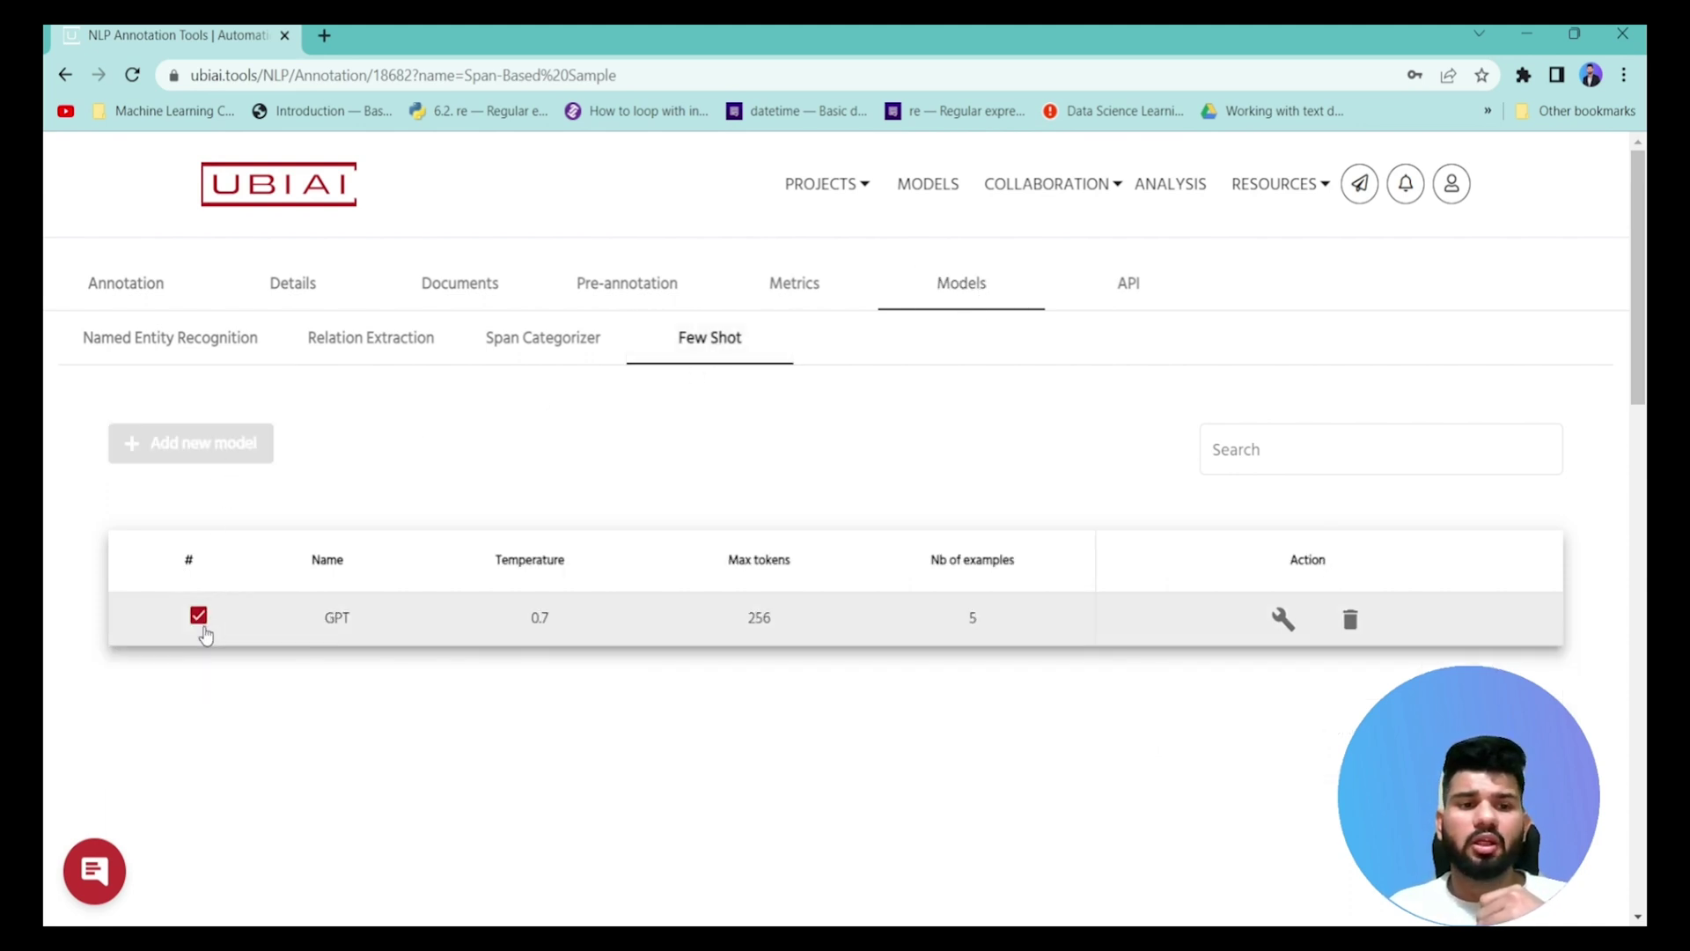
pyautogui.click(198, 614)
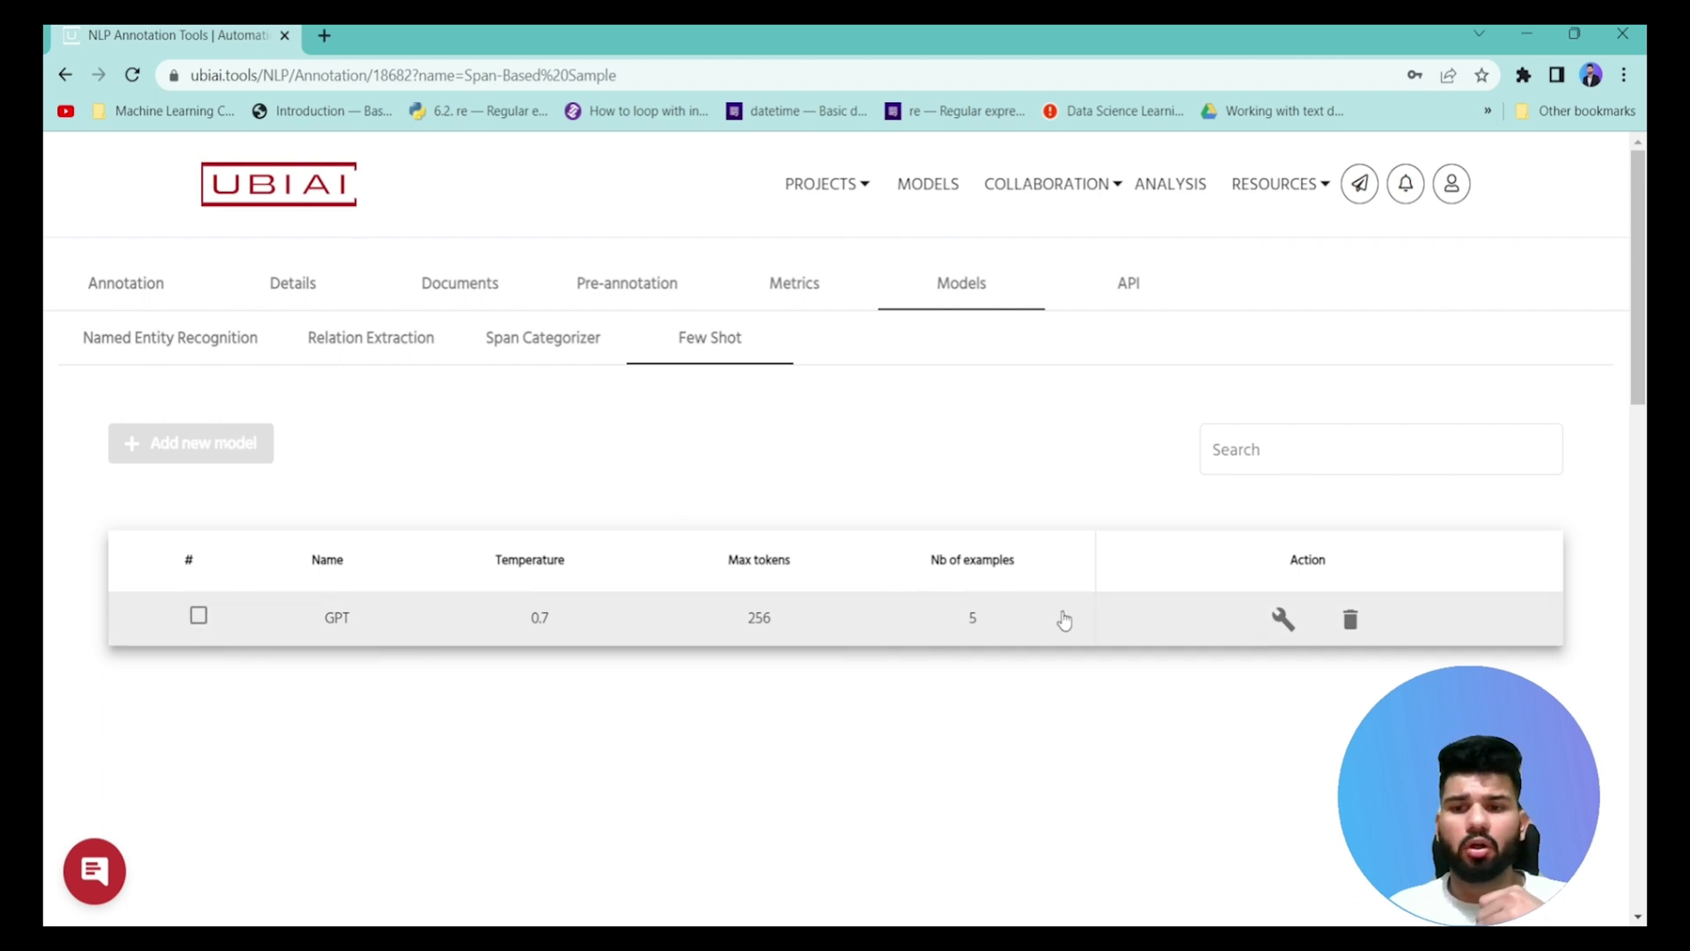
pyautogui.click(1346, 618)
pyautogui.click(1161, 583)
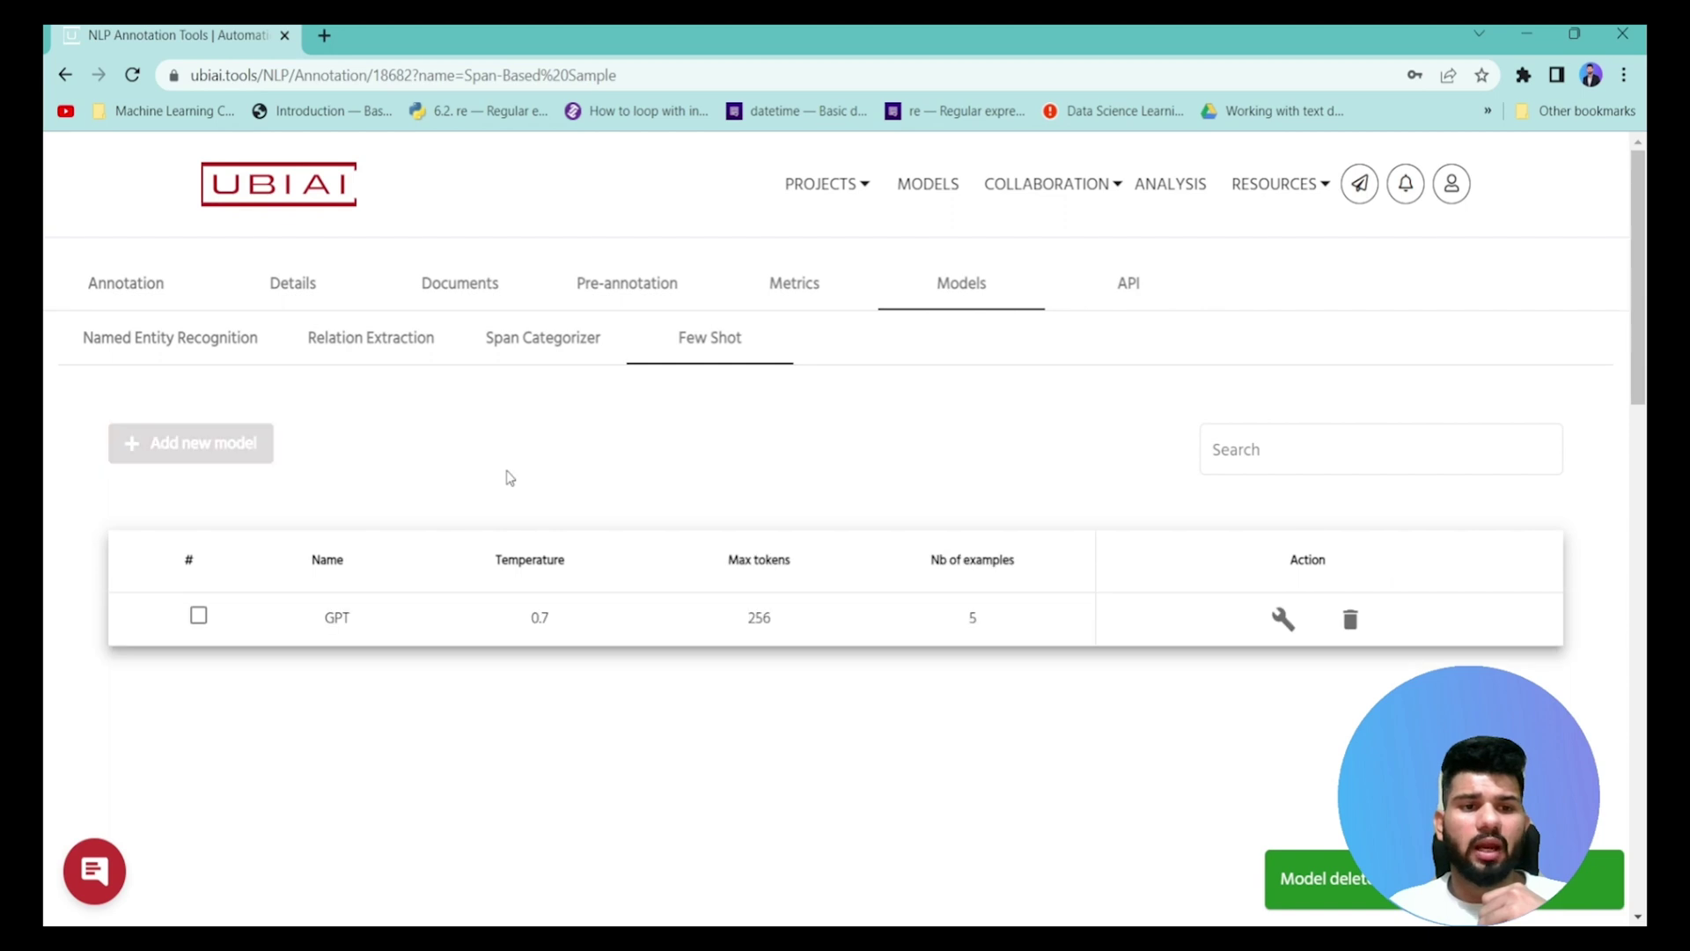
pyautogui.click(198, 617)
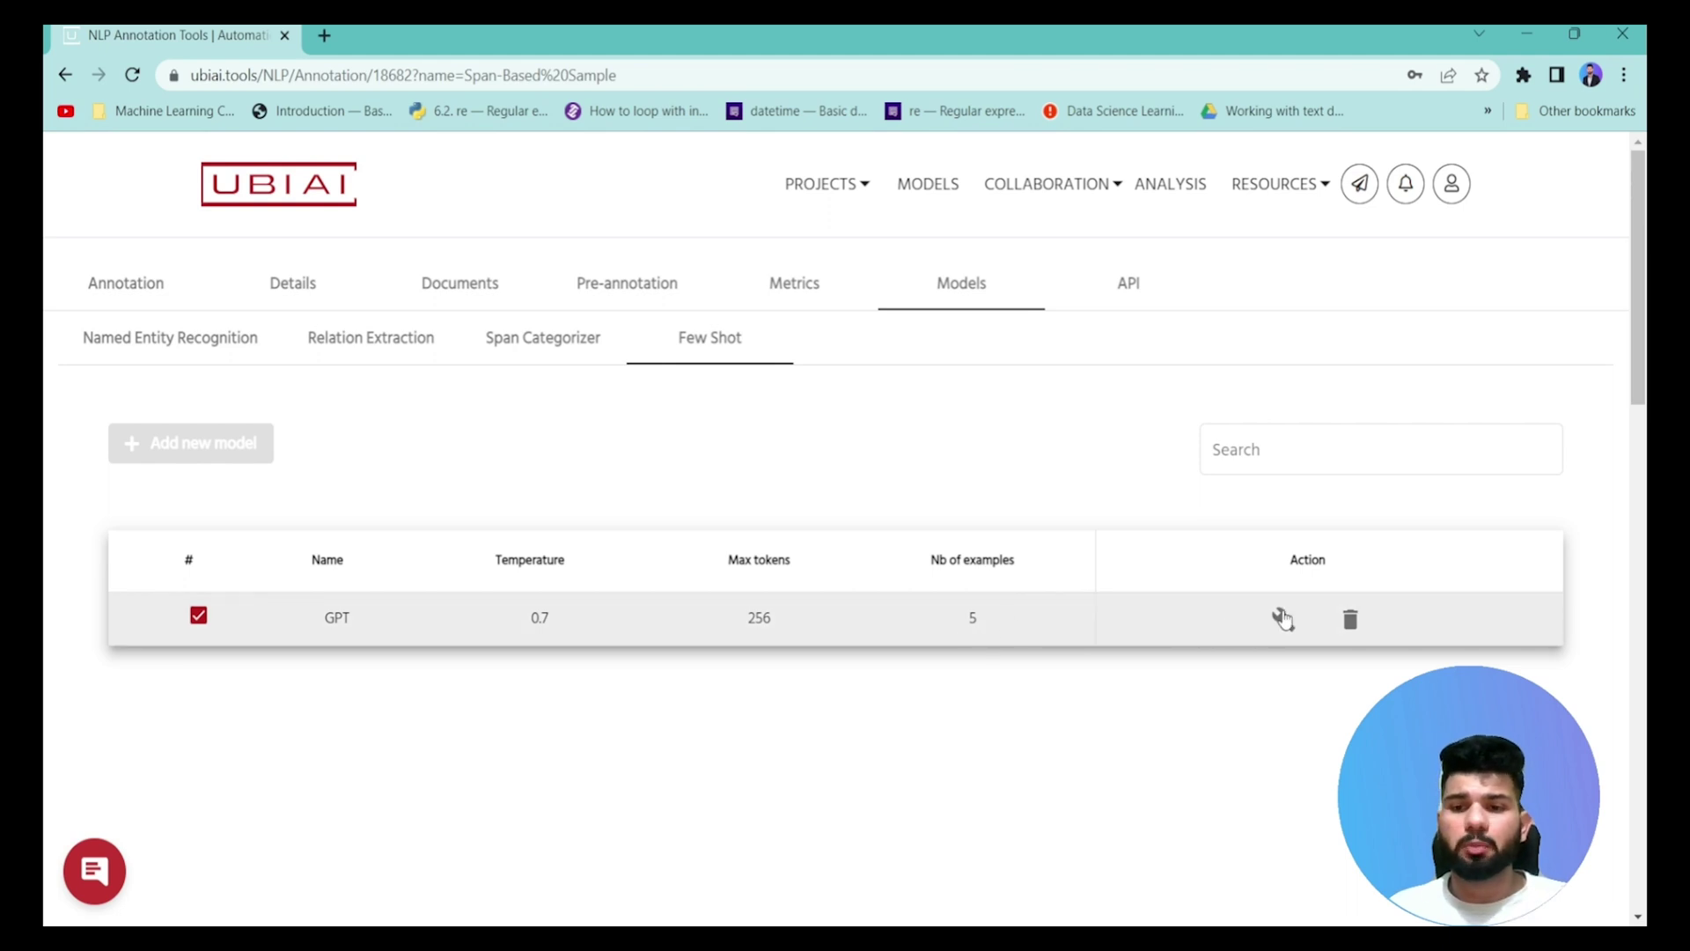
pyautogui.click(1282, 618)
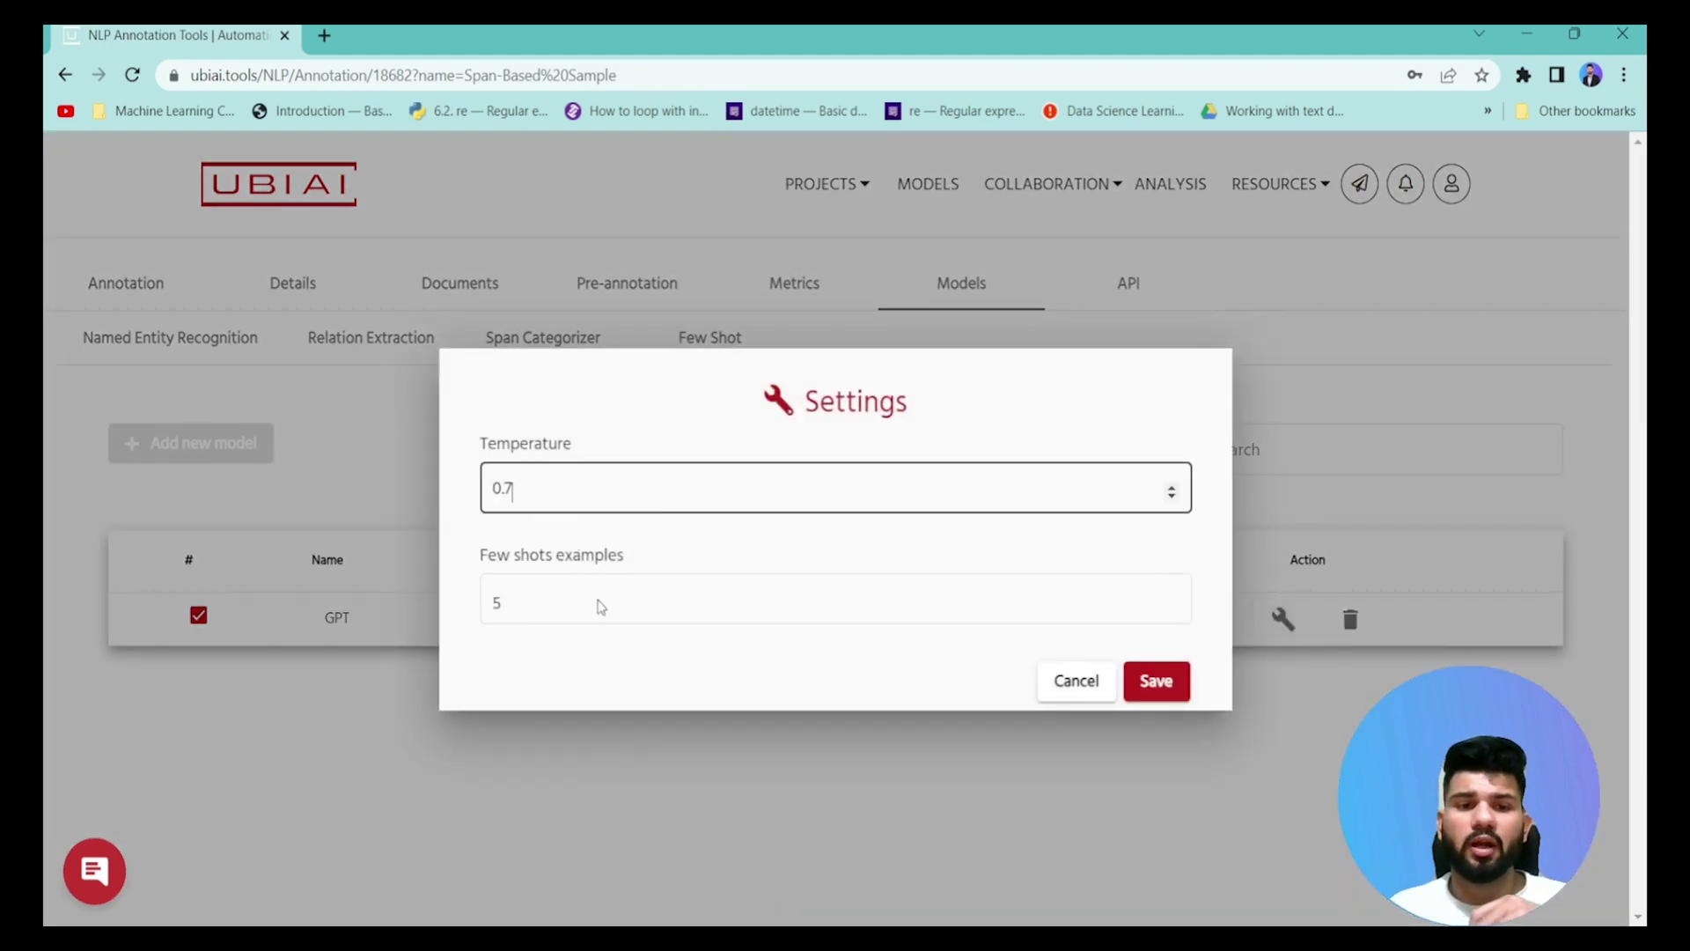
pyautogui.click(568, 602)
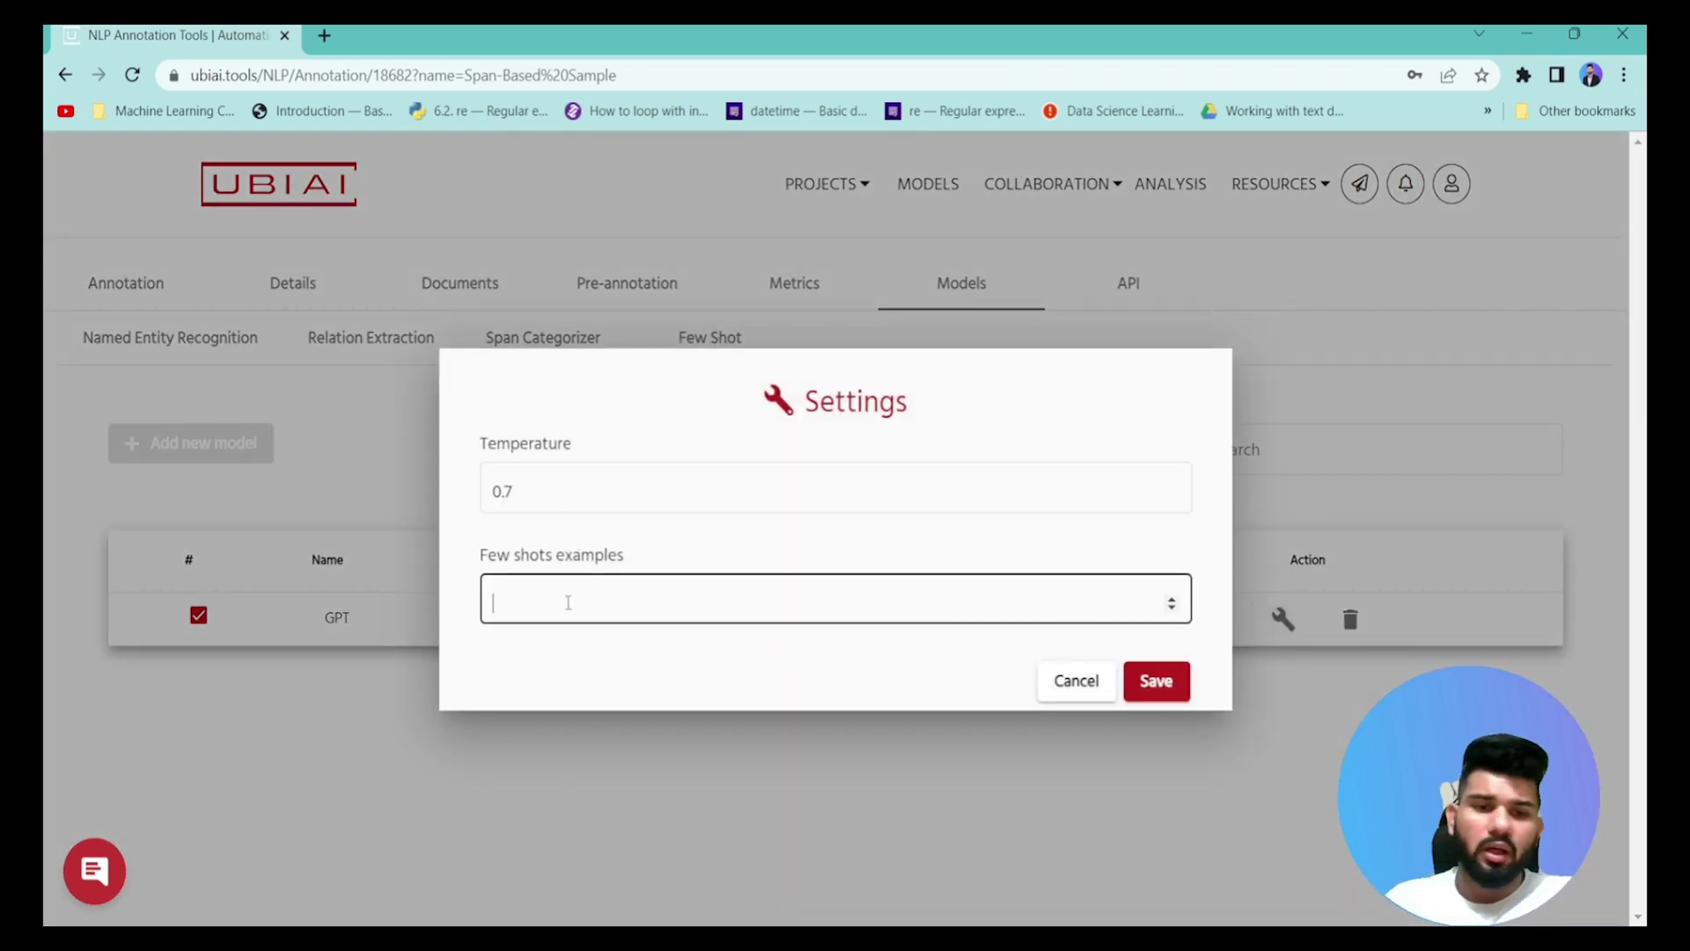
pyautogui.write('10')
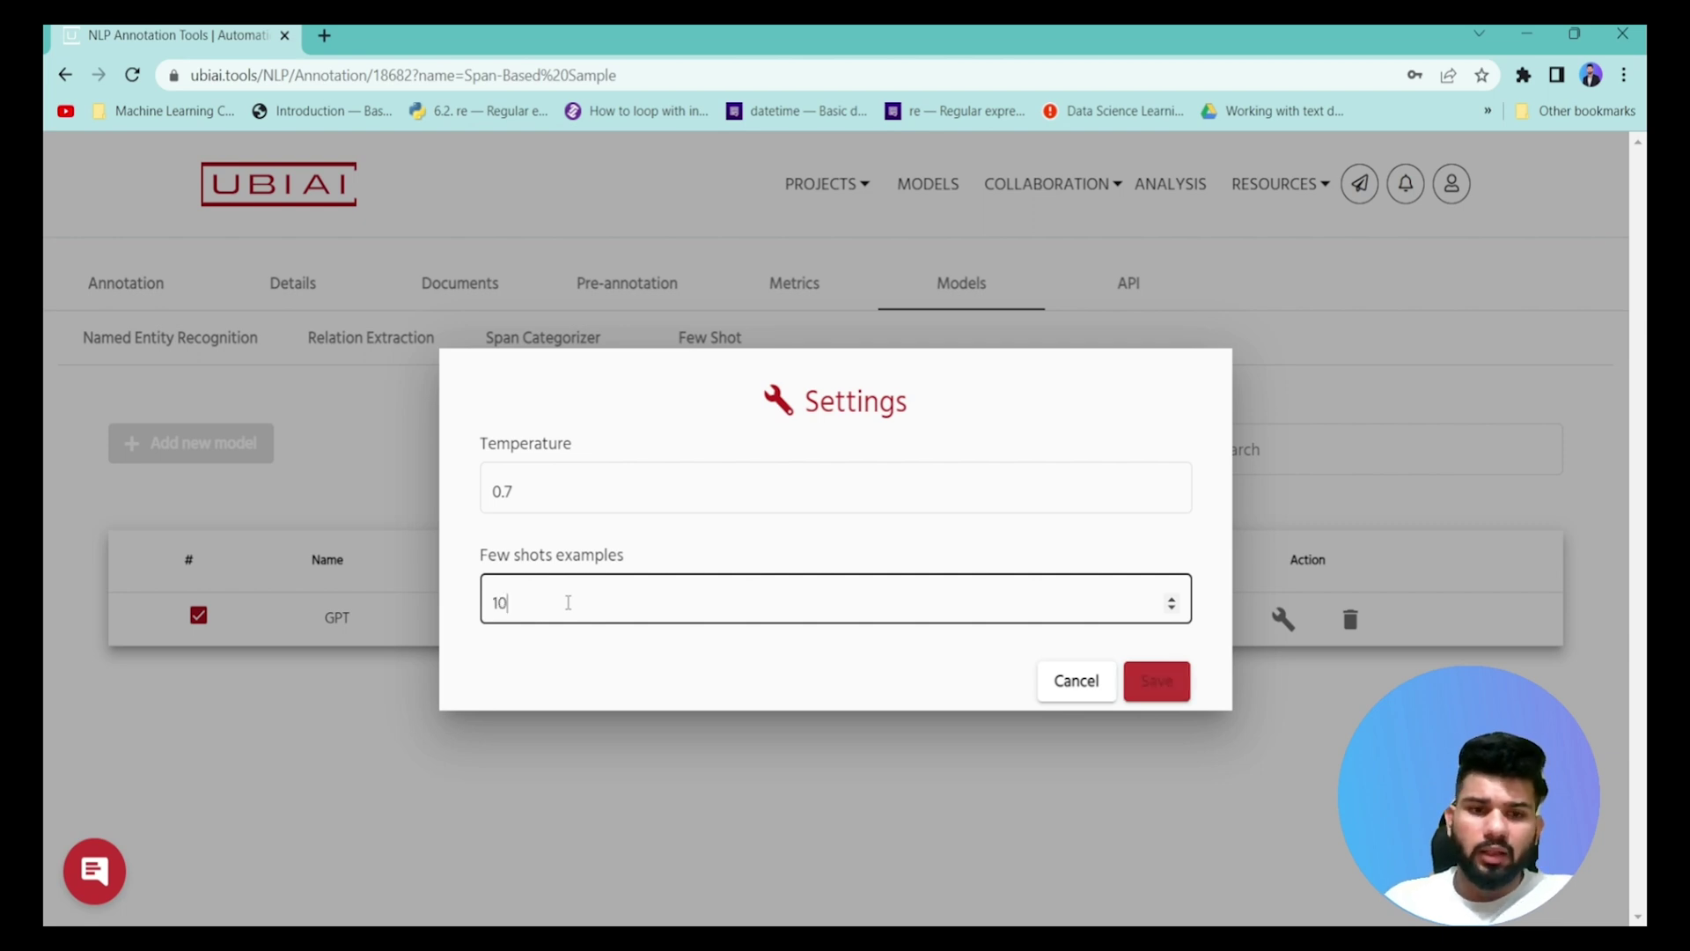
pyautogui.moveTo(568, 602); pyautogui.dragTo(475, 599)
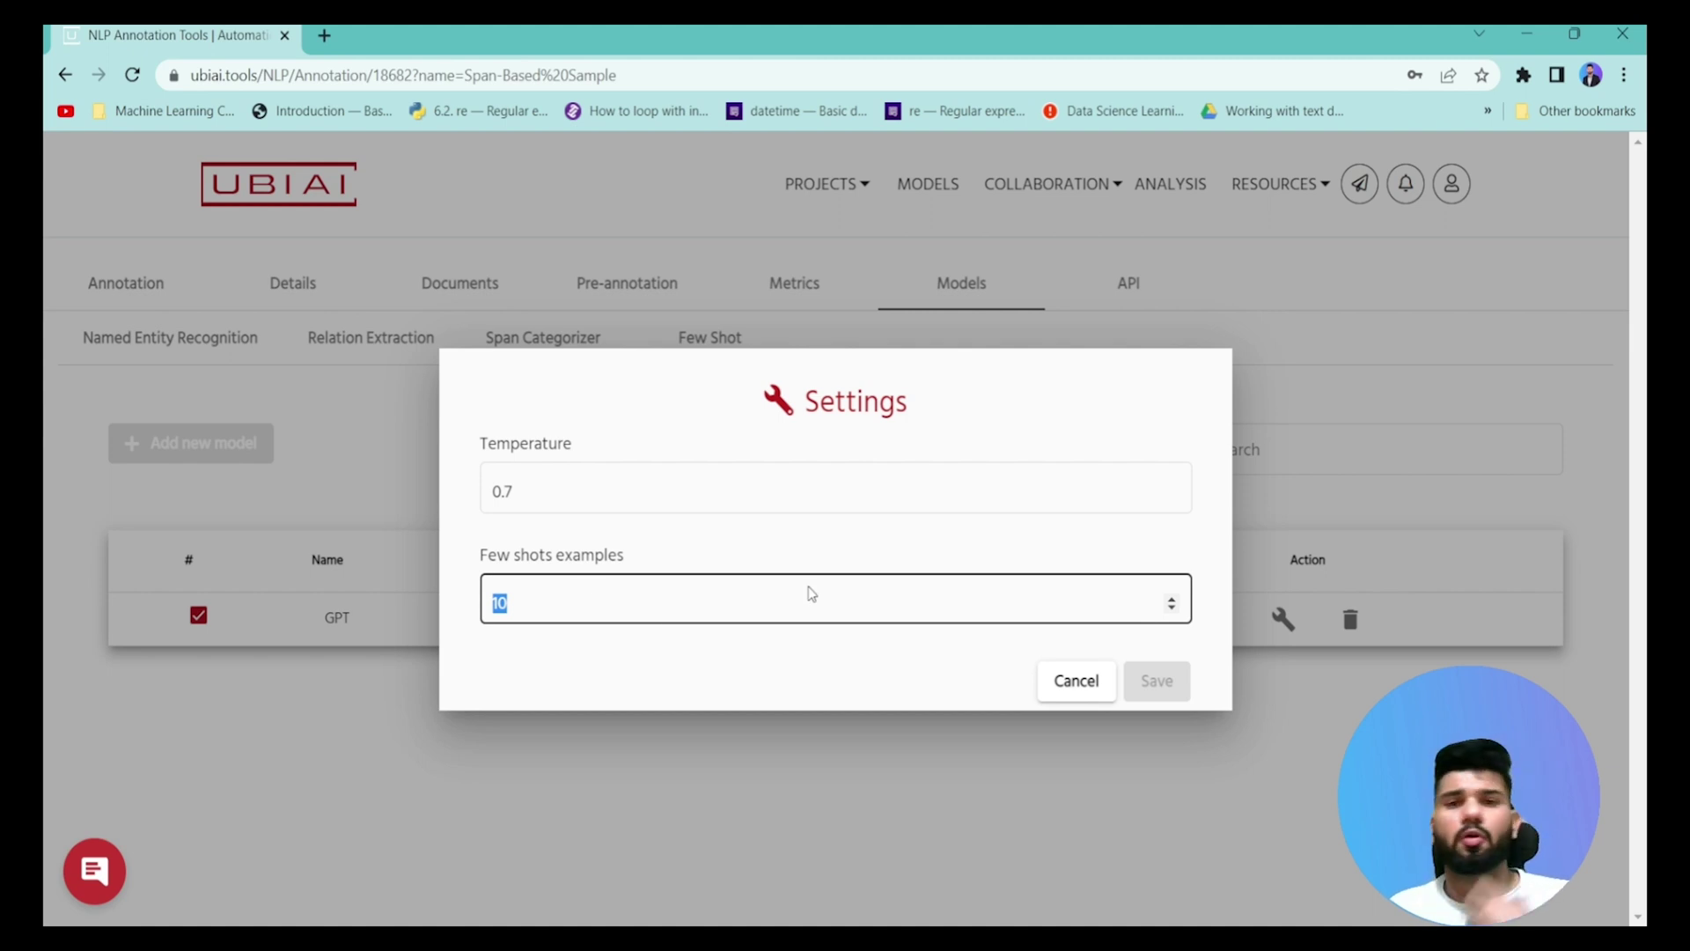
pyautogui.click(607, 604)
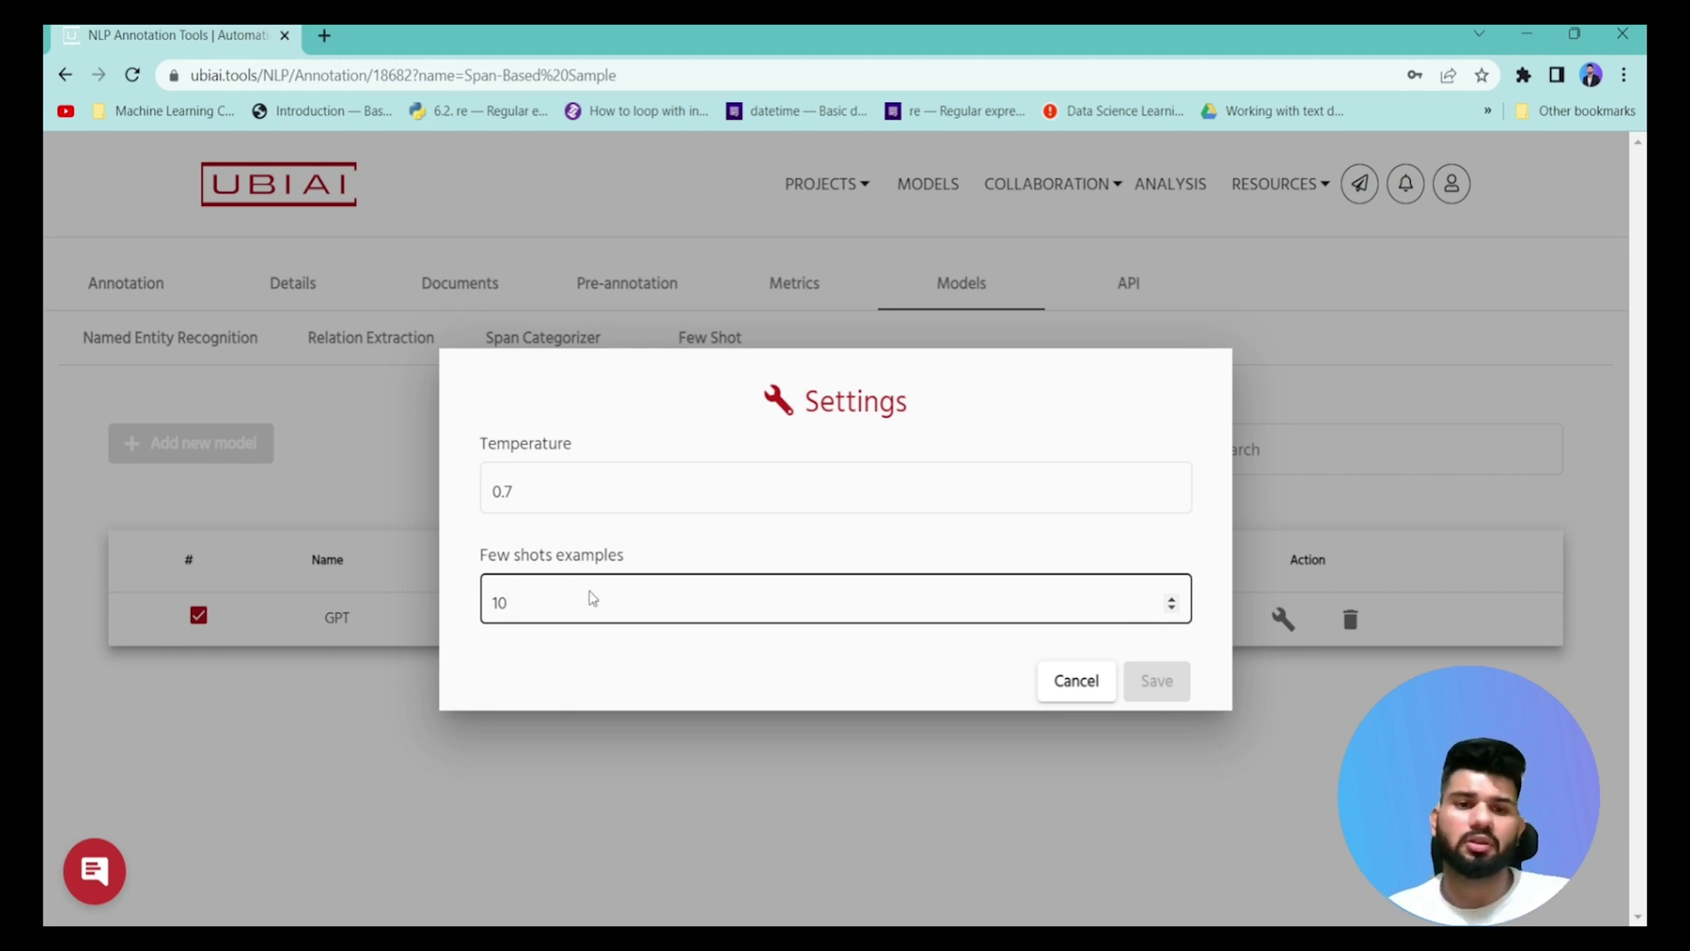
pyautogui.click(553, 484)
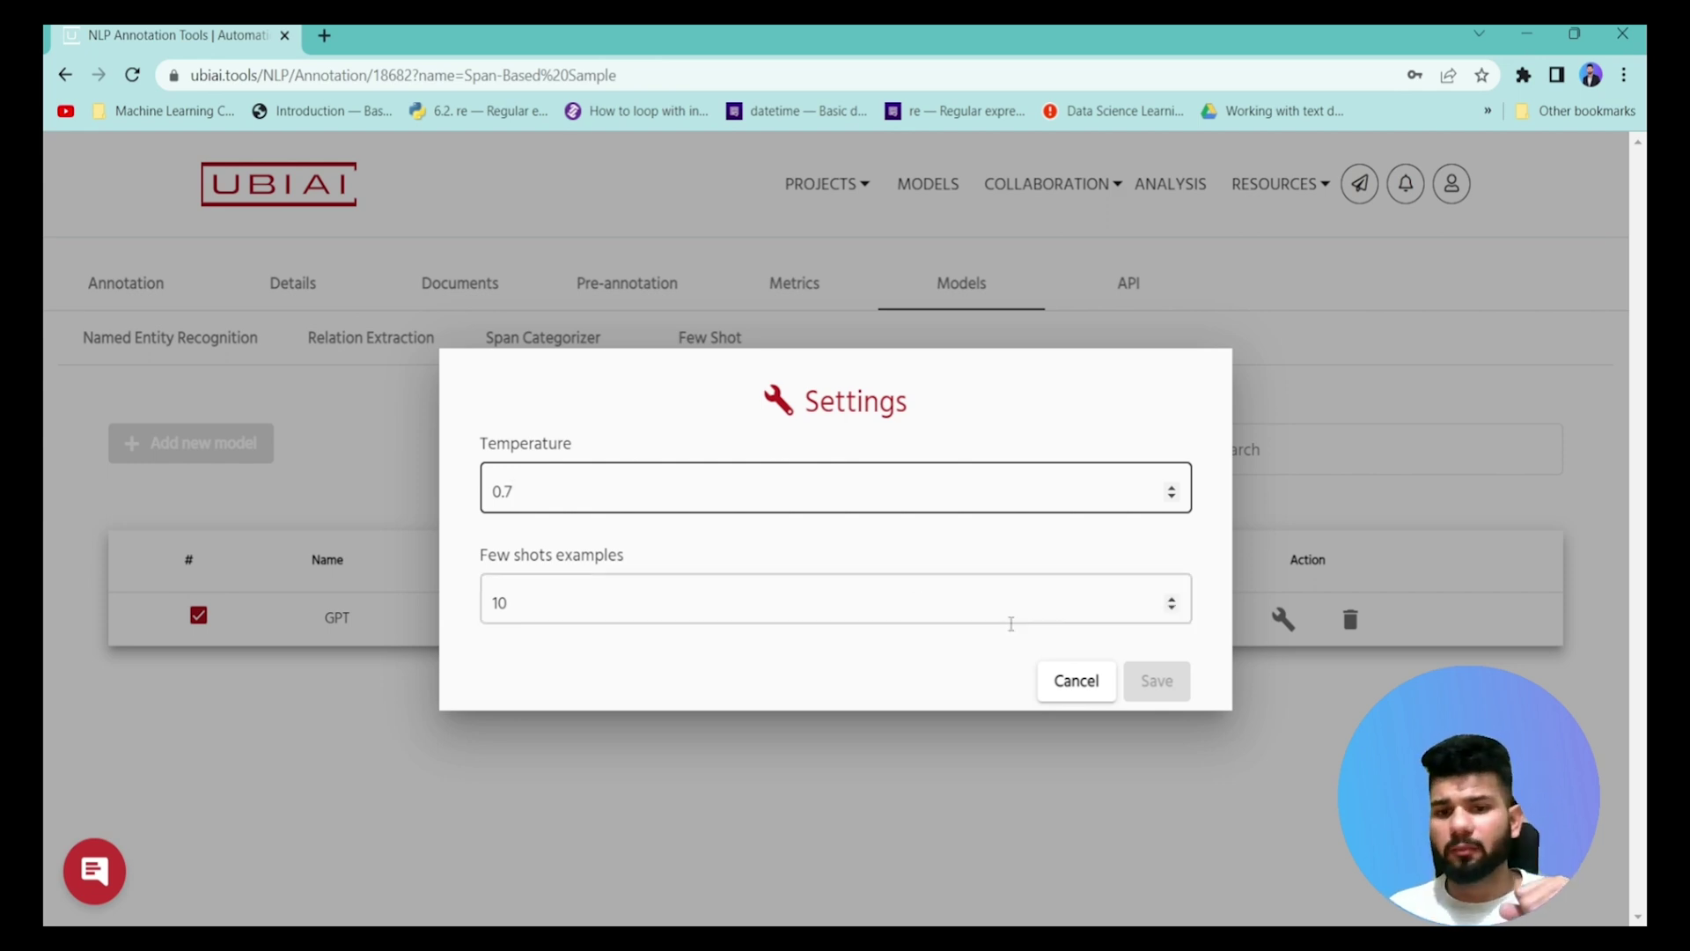
pyautogui.click(755, 597)
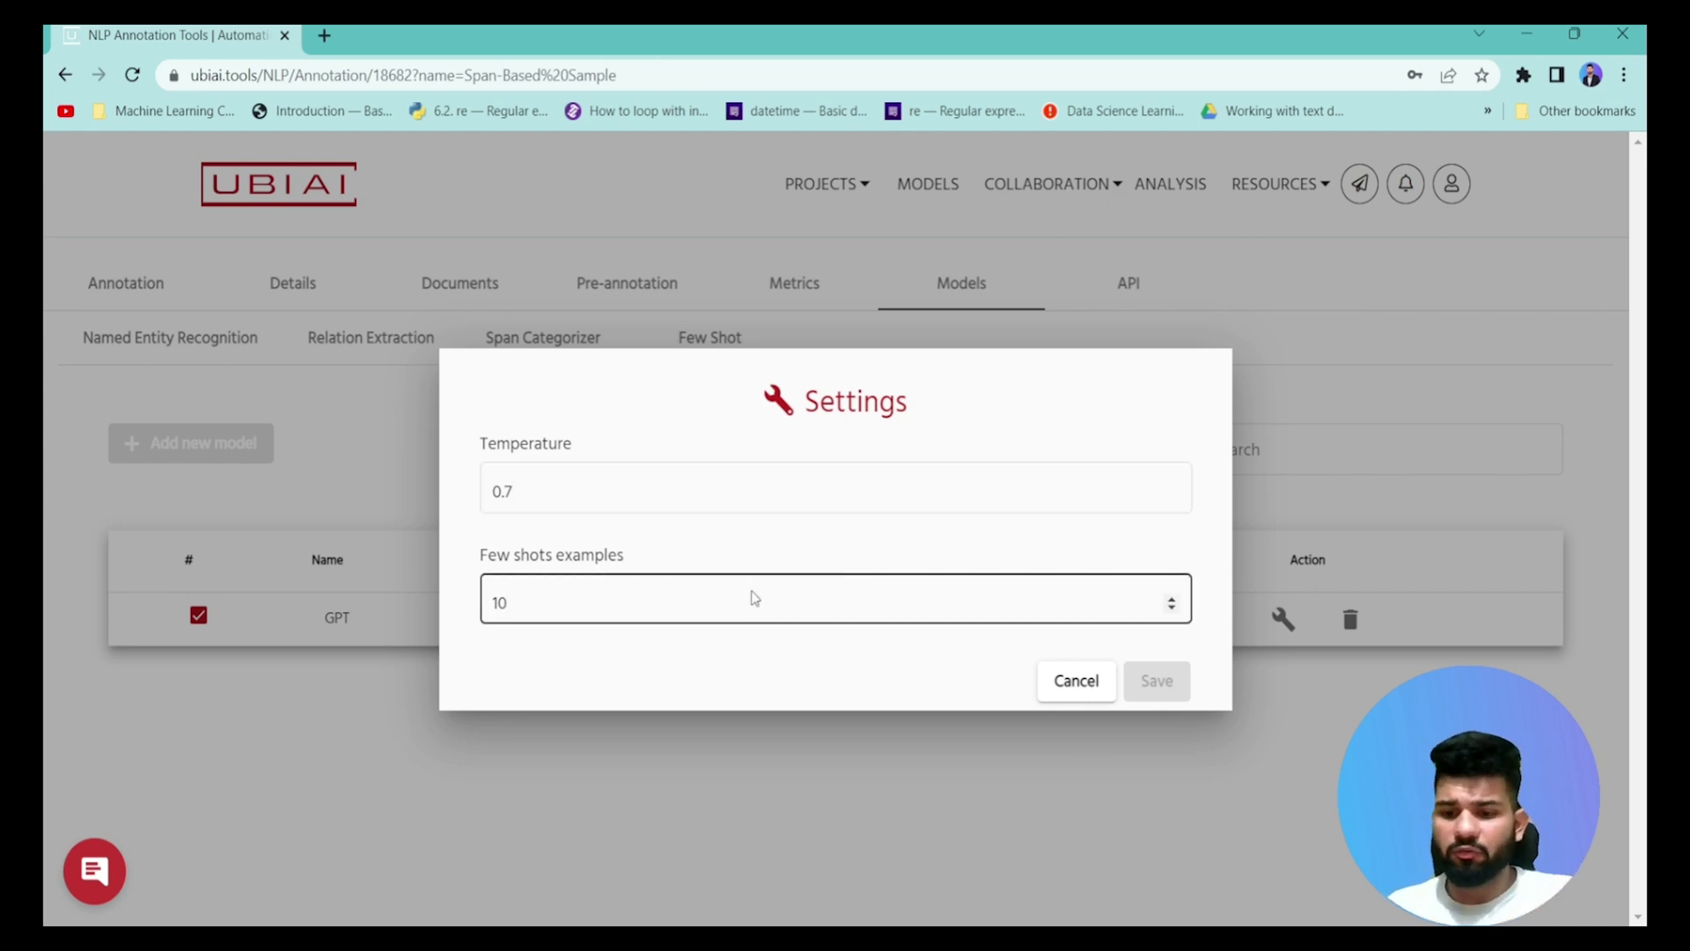
pyautogui.press('BackSpace')
pyautogui.press('BackSpace')
pyautogui.write('5')
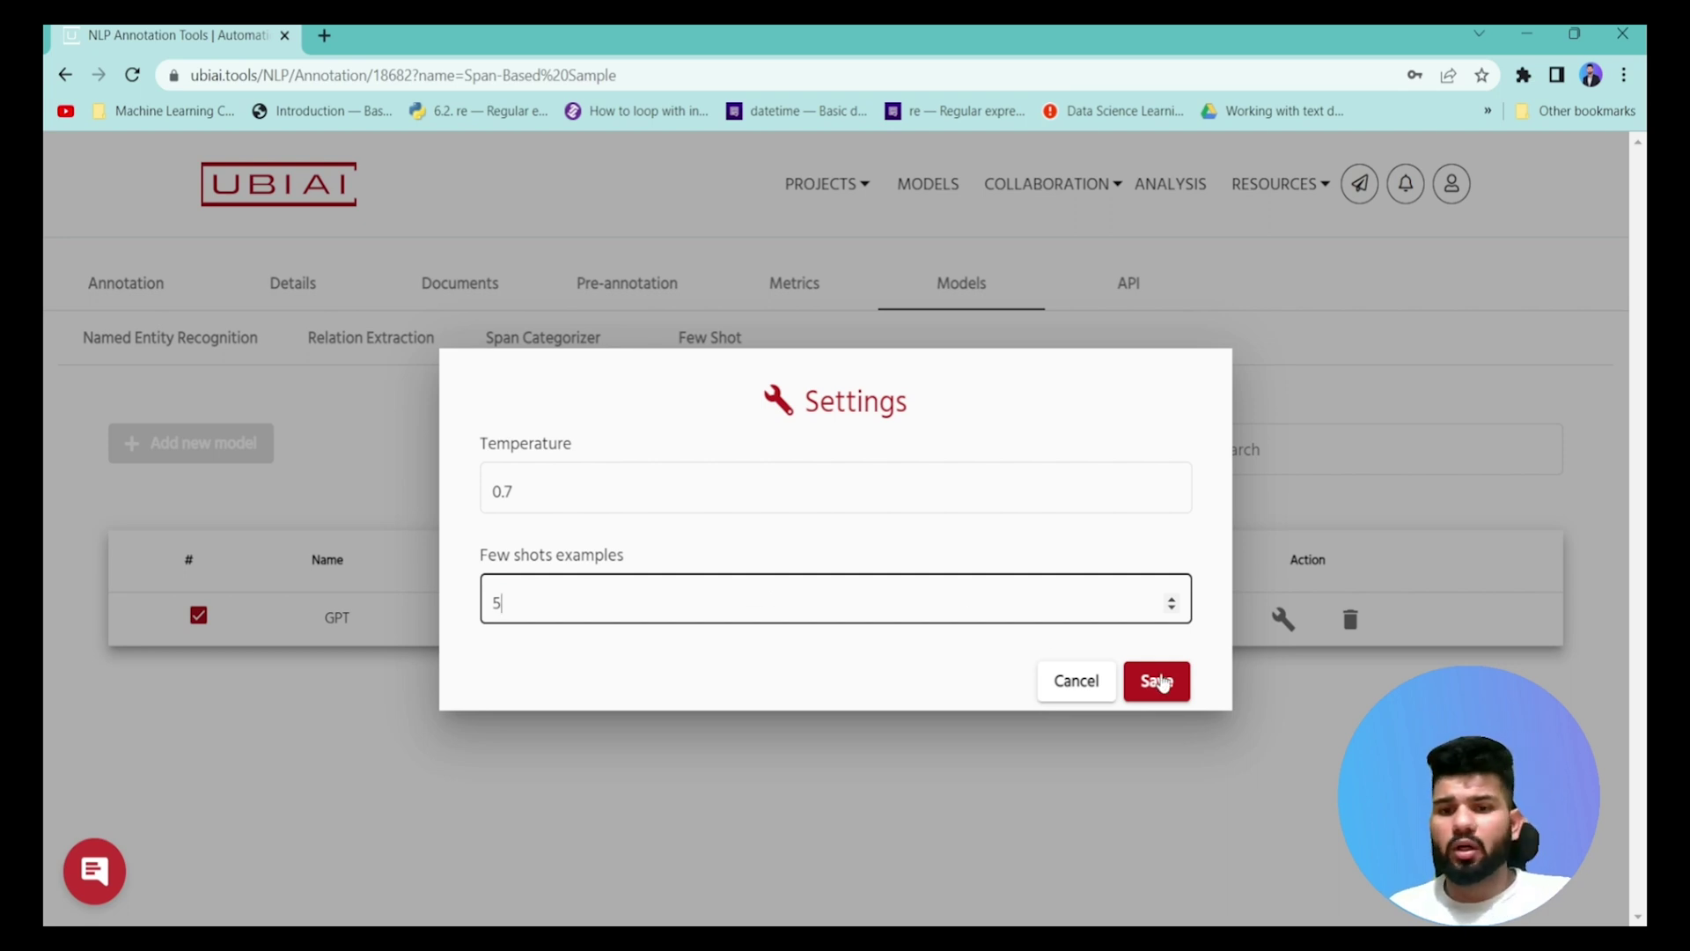
pyautogui.click(1160, 683)
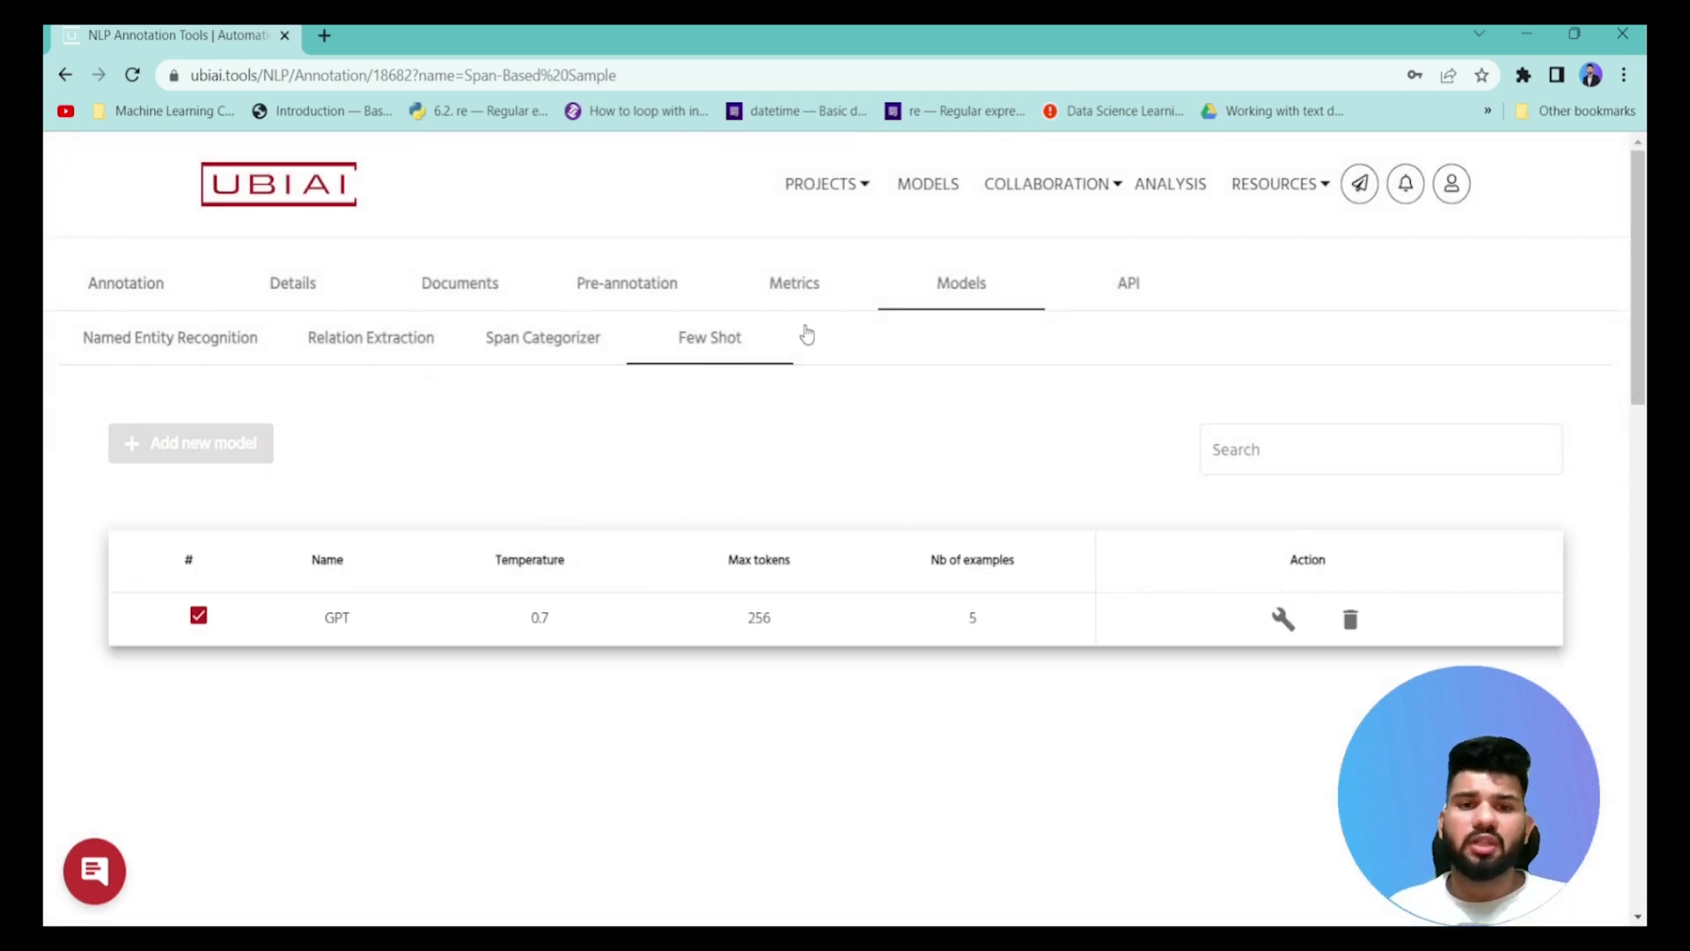
# - Return to the annotation workspace and step through documents csv_24 down to csv_19
pyautogui.click(145, 297)
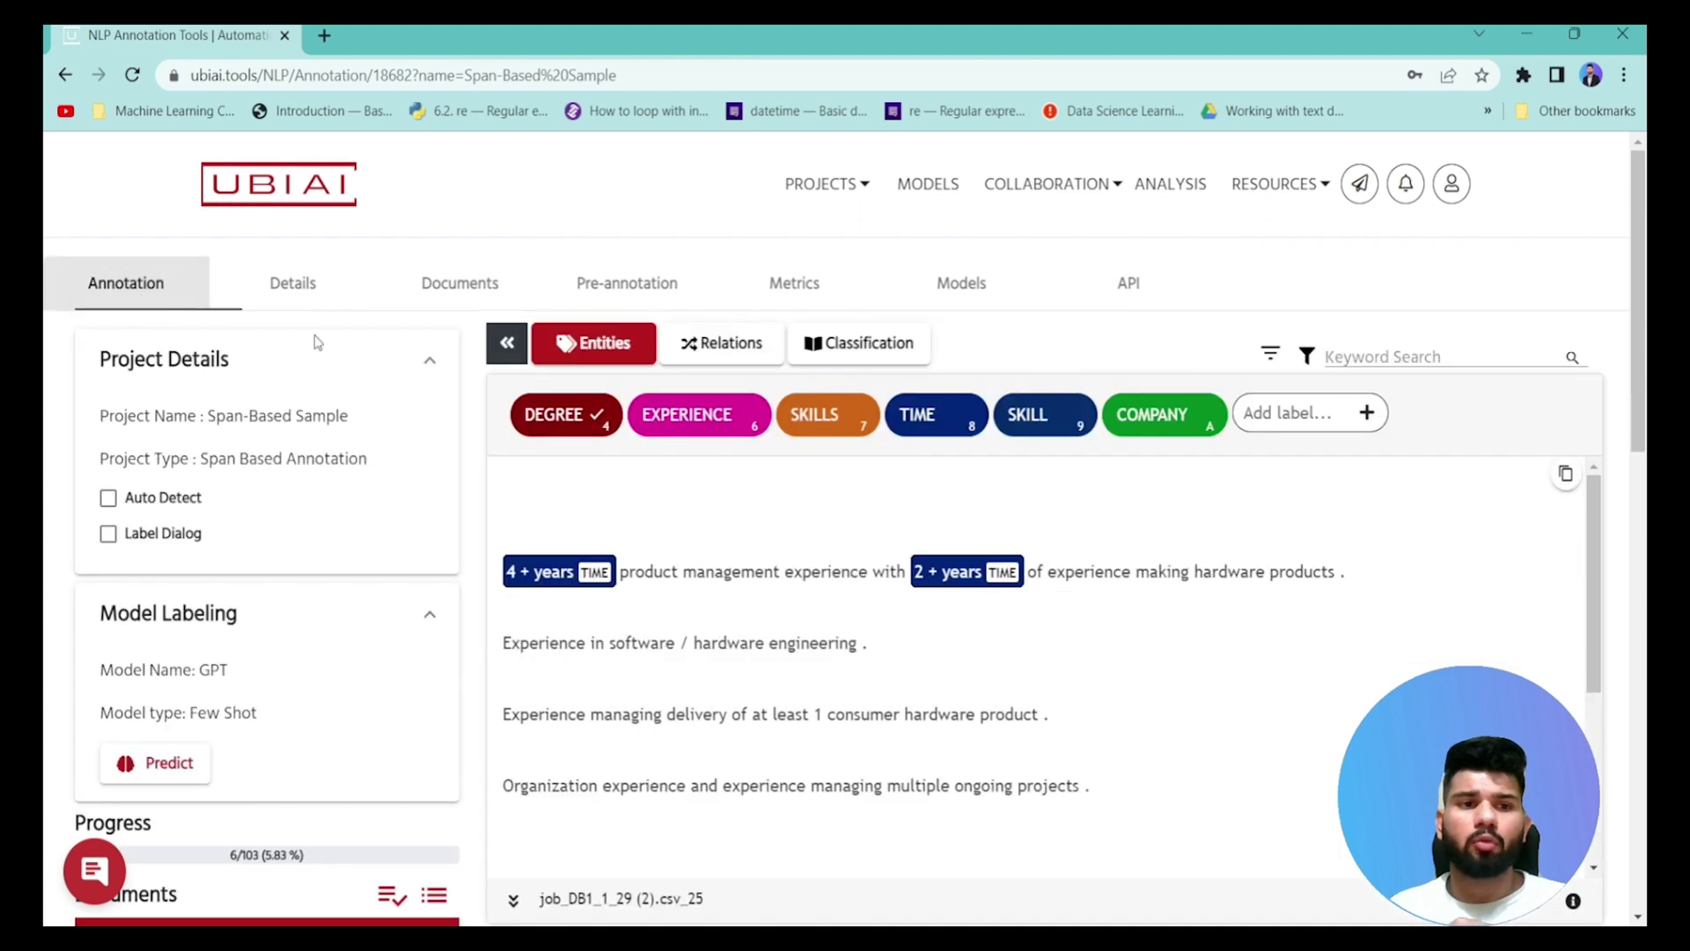
pyautogui.scroll(-5, 378, 396)
pyautogui.scroll(-2, 736, 485)
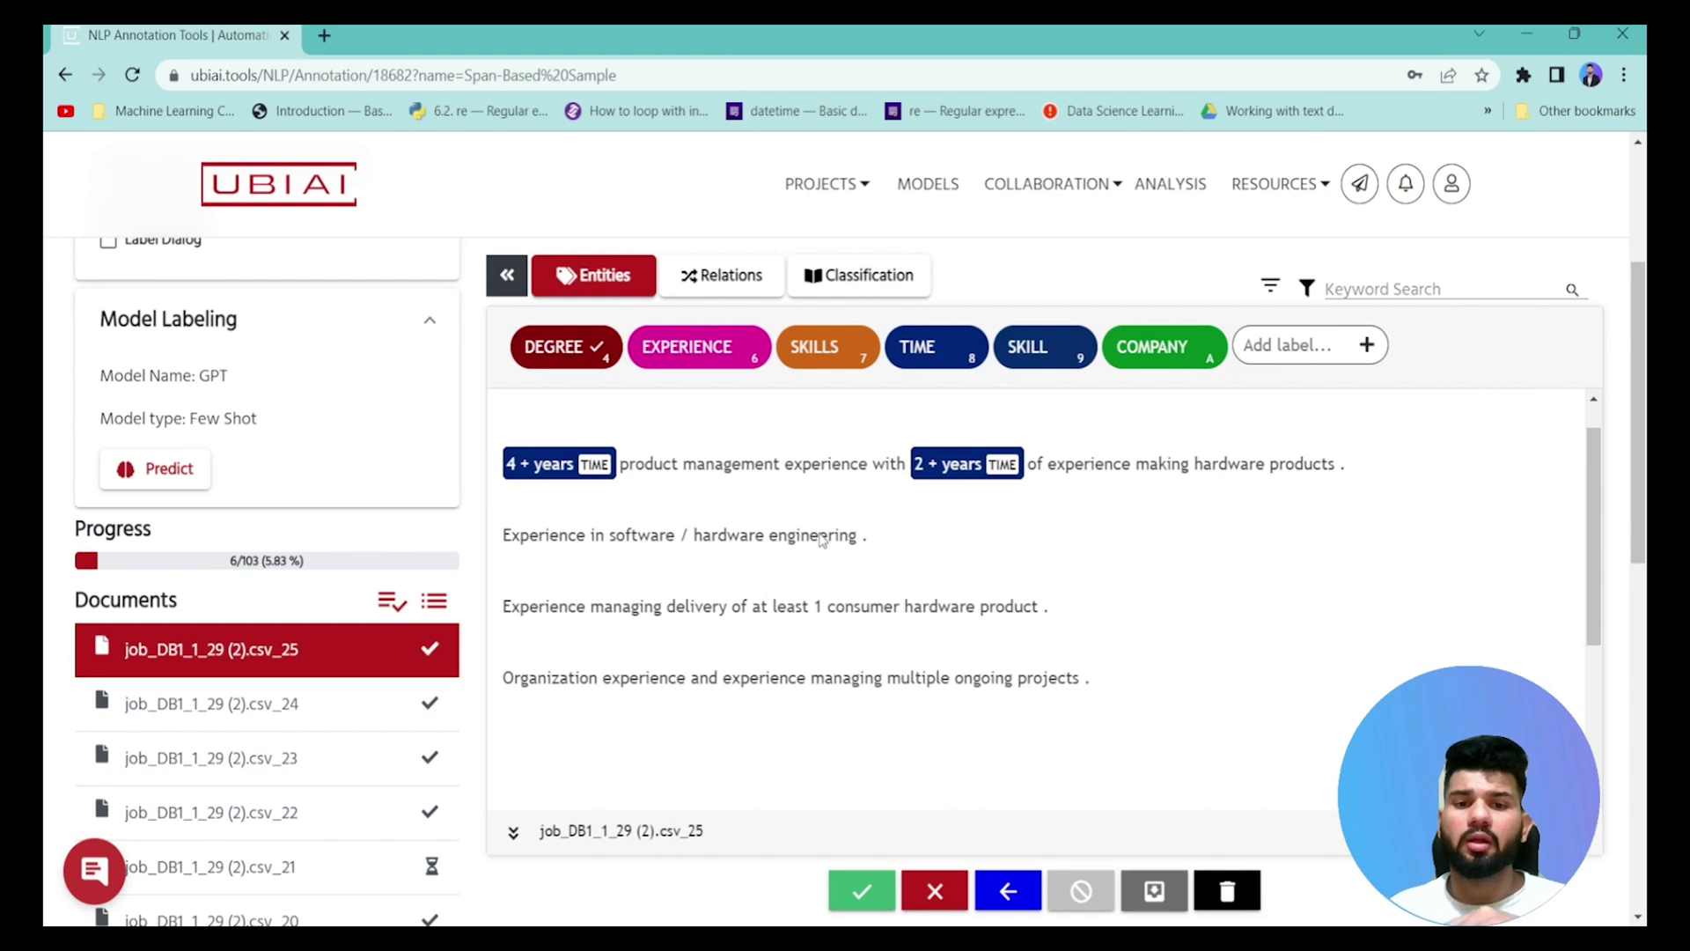
pyautogui.scroll(3, 788, 543)
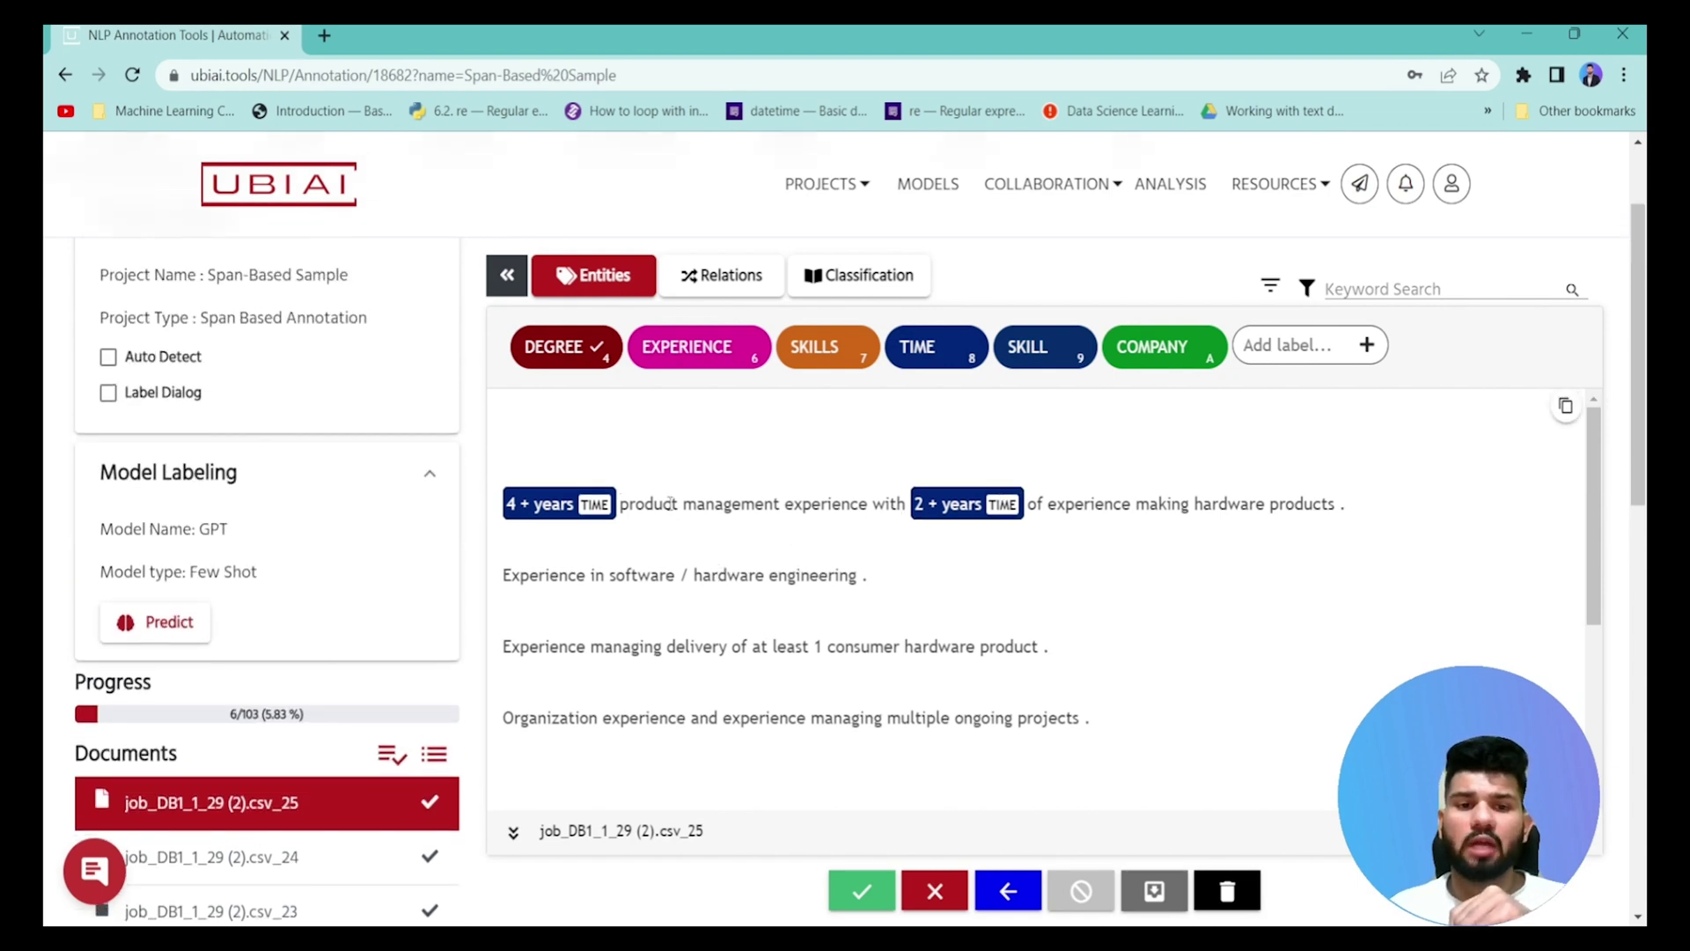
pyautogui.scroll(-2, 562, 568)
pyautogui.scroll(-4, 353, 599)
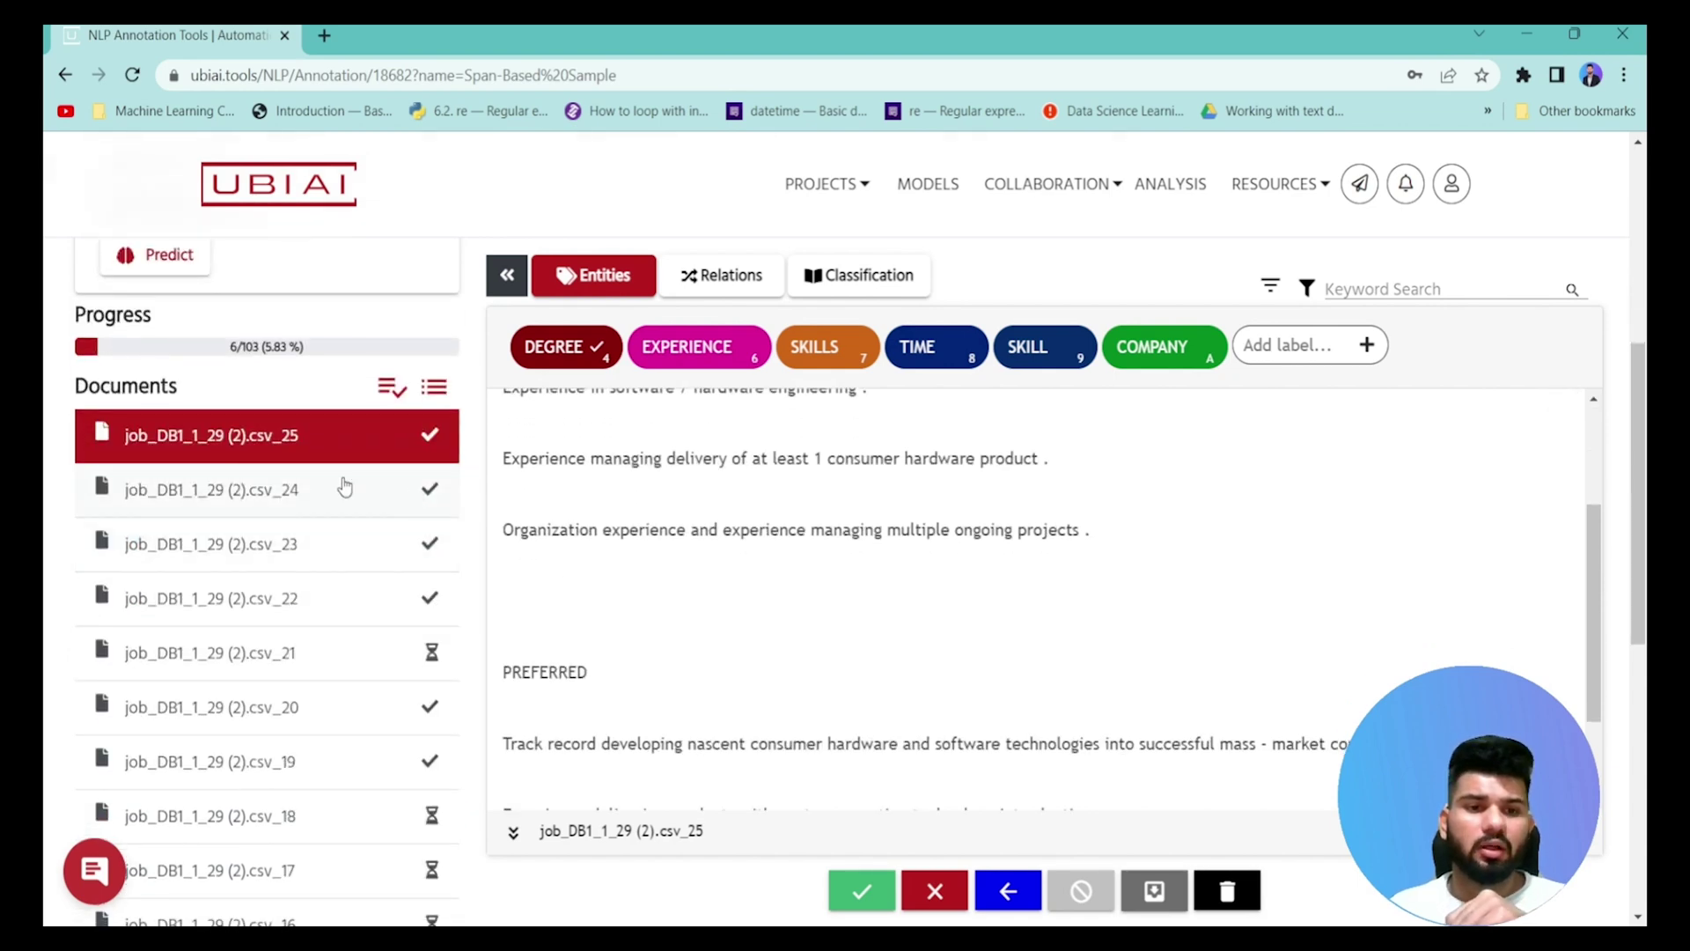
pyautogui.click(362, 477)
pyautogui.scroll(-3, 396, 572)
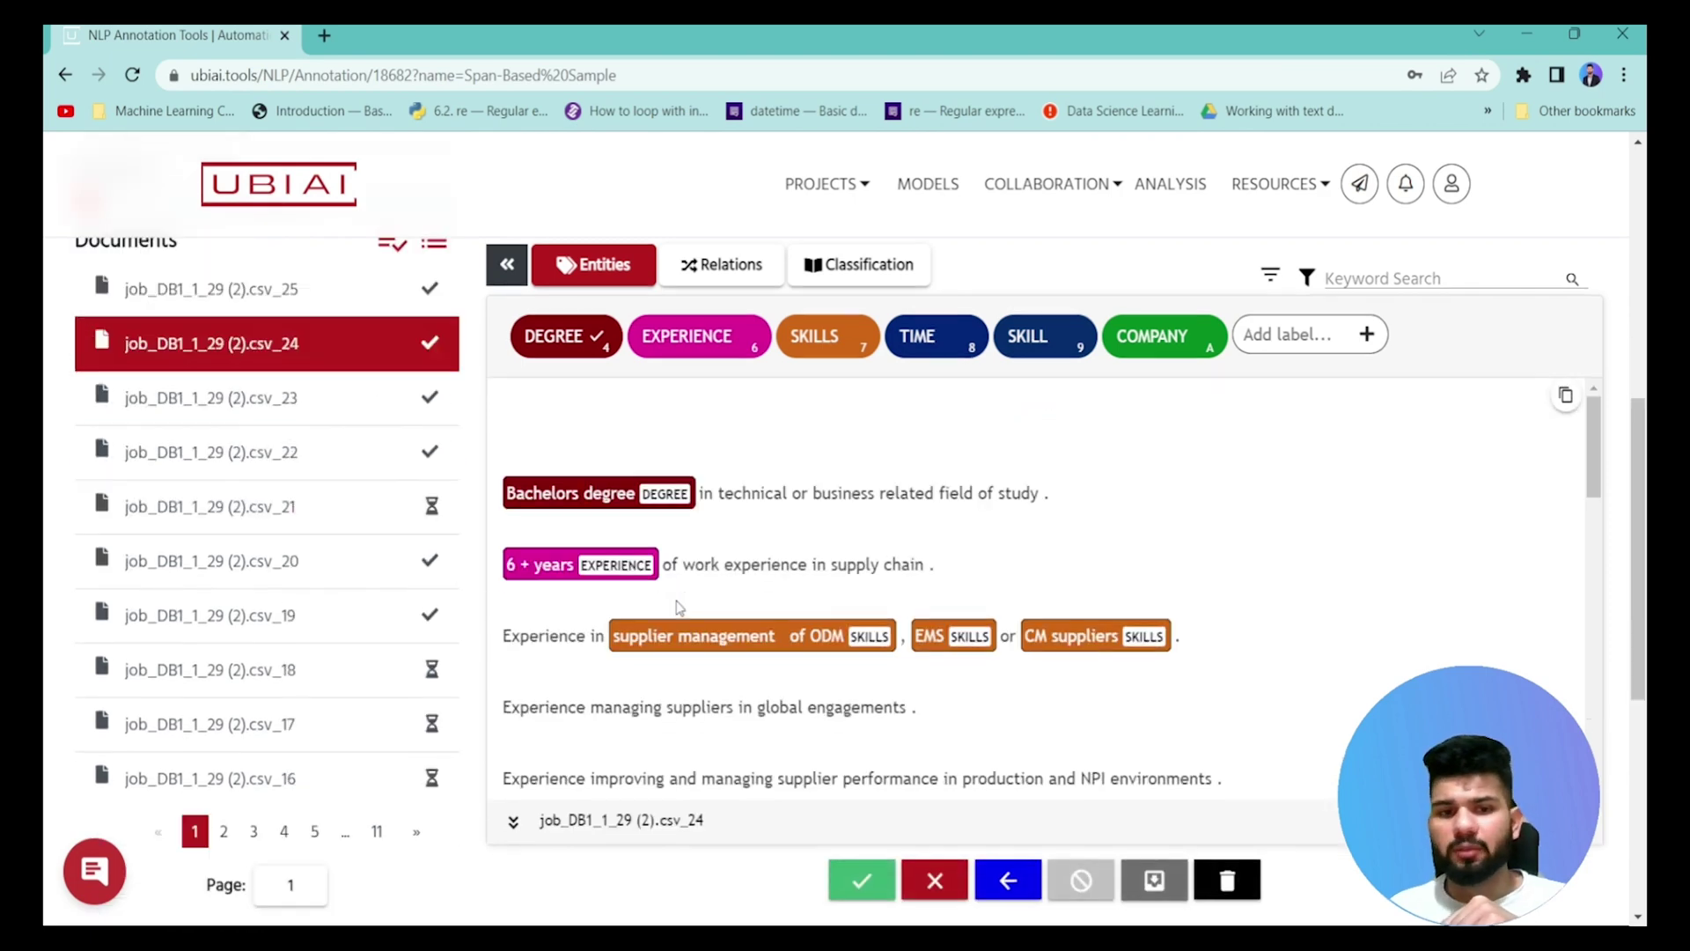
pyautogui.scroll(3, 404, 572)
pyautogui.click(404, 511)
pyautogui.click(401, 577)
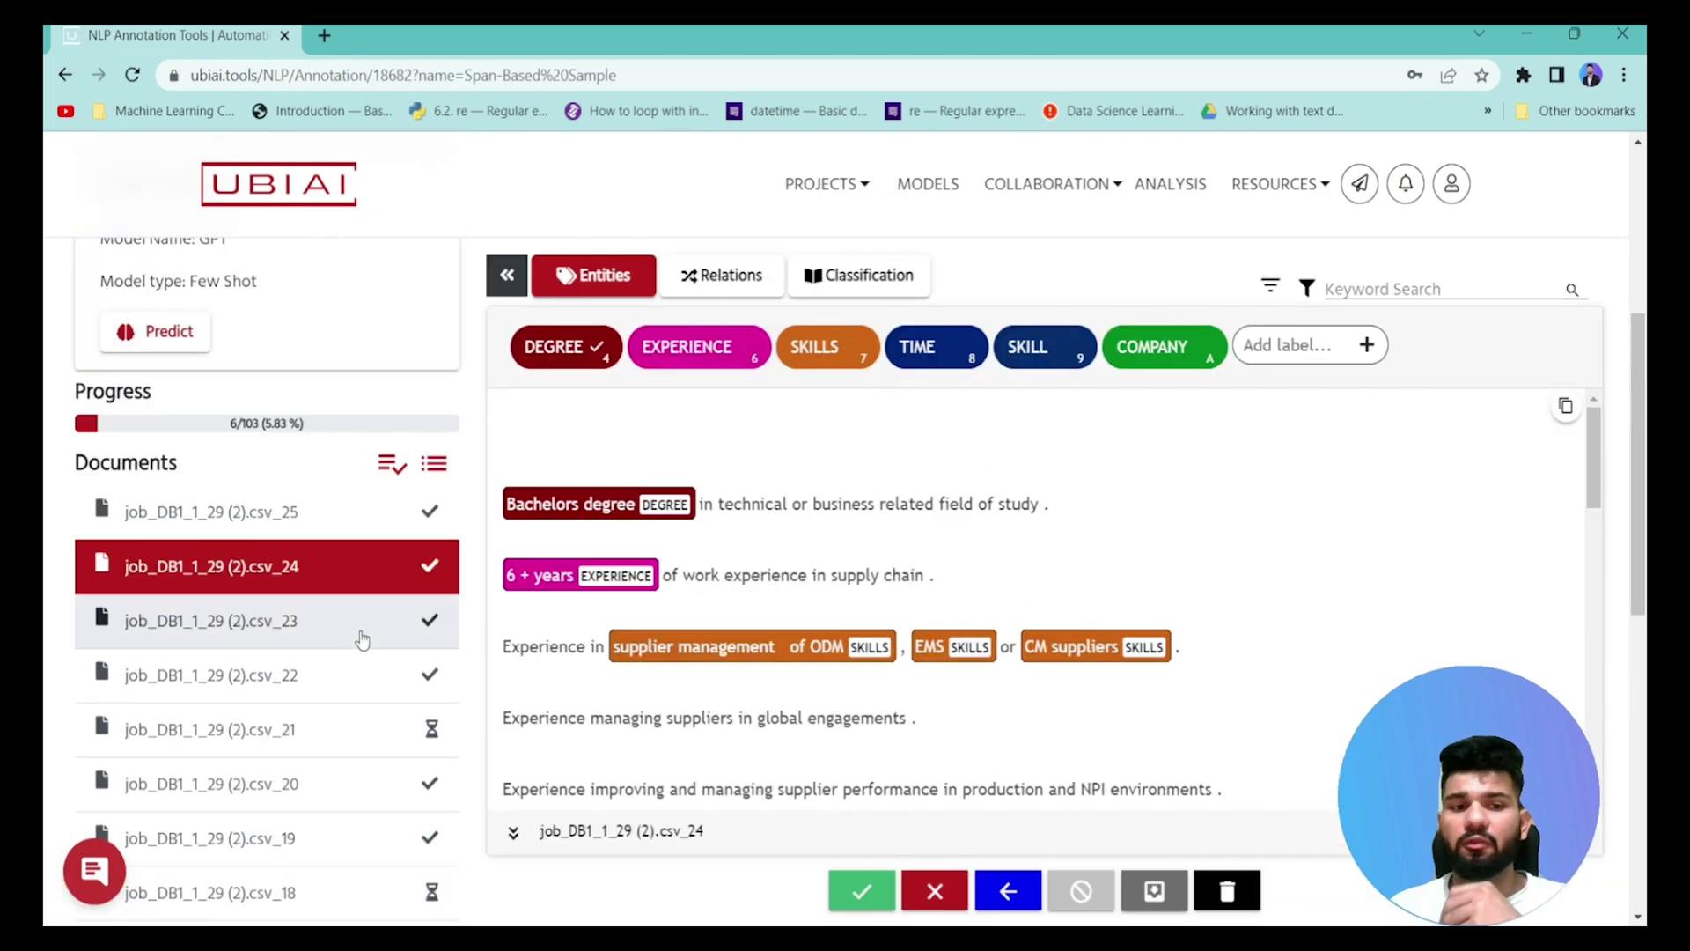
pyautogui.click(402, 630)
pyautogui.click(364, 678)
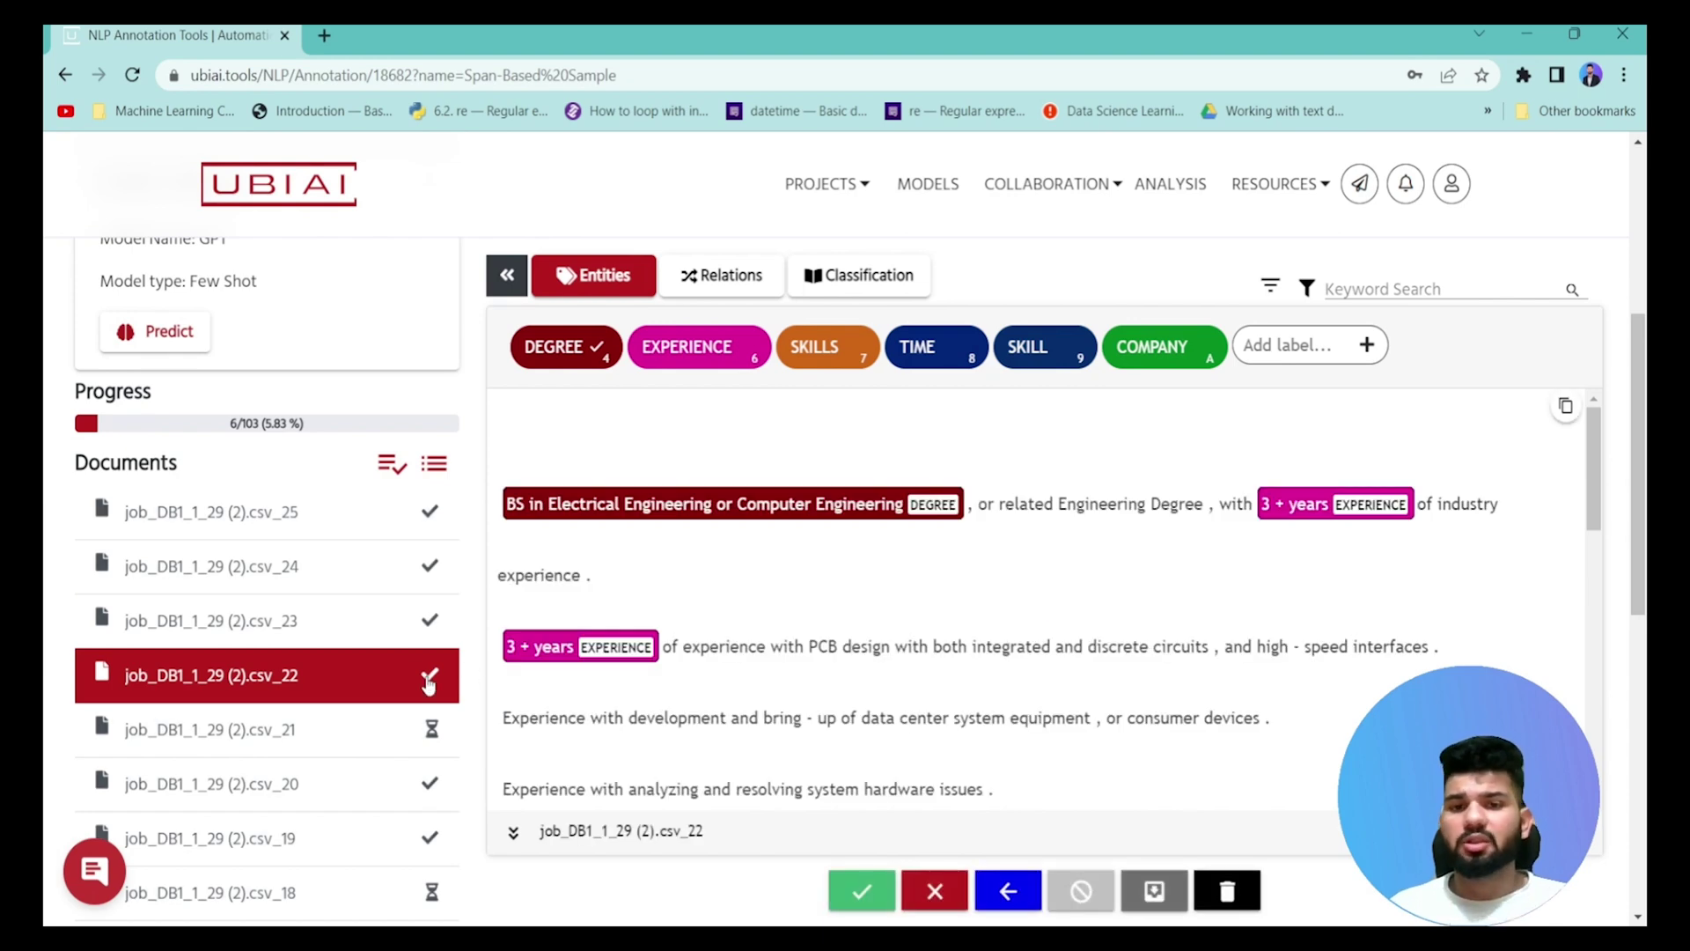
pyautogui.scroll(-2, 388, 669)
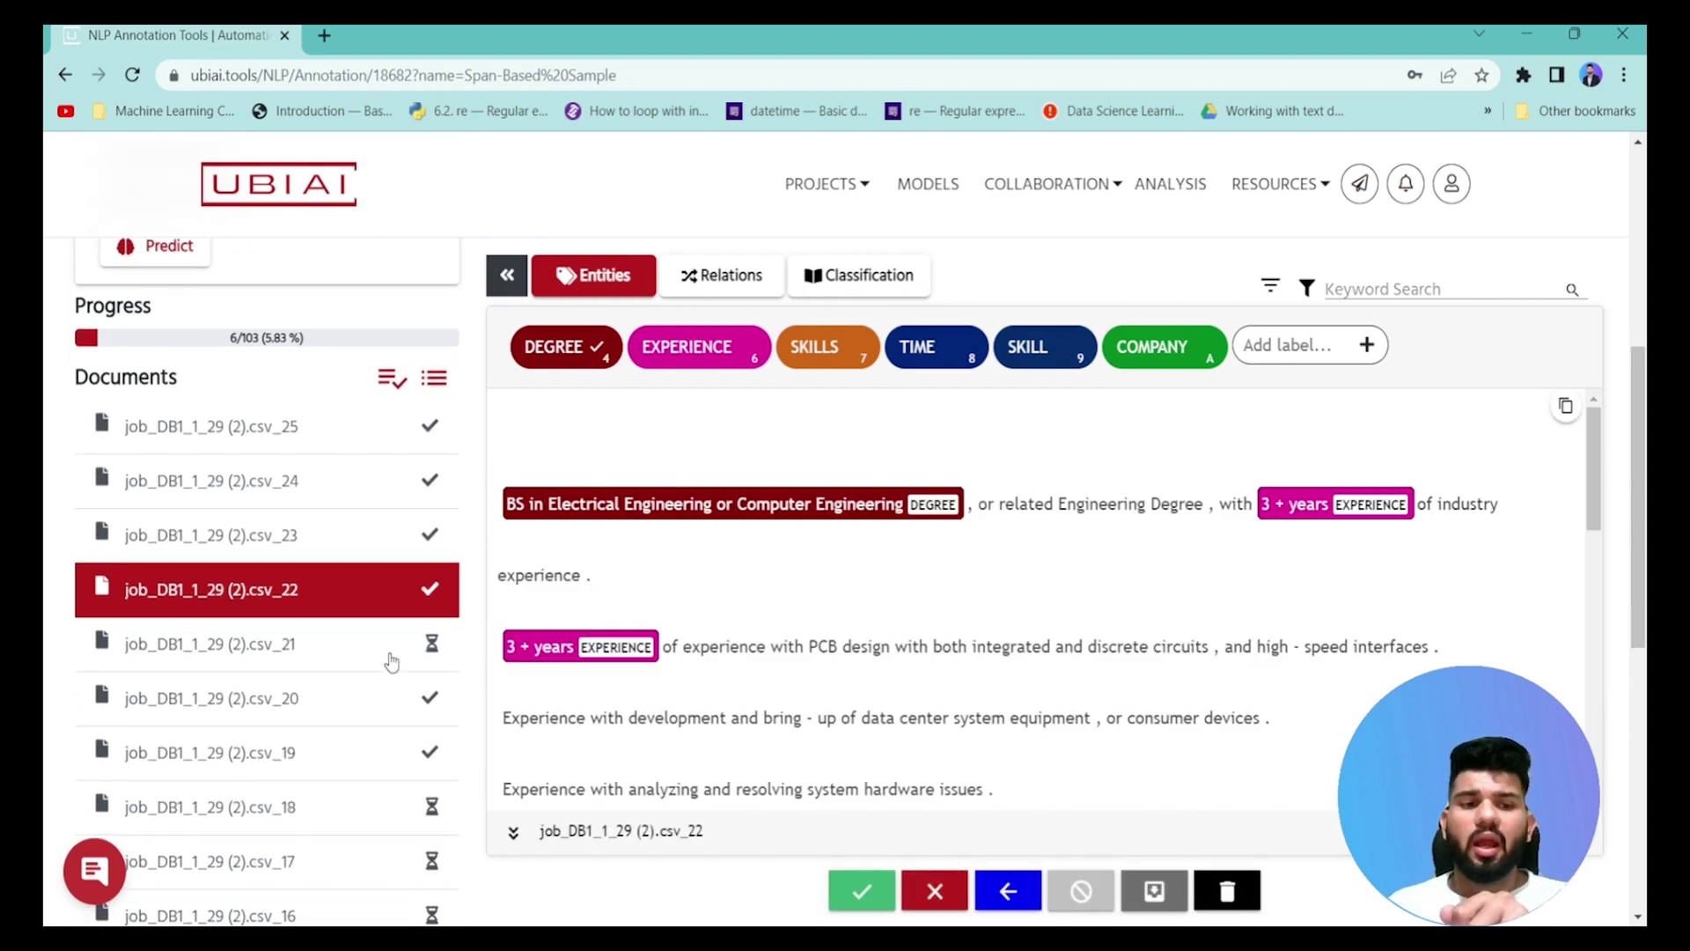
pyautogui.click(335, 691)
pyautogui.click(337, 727)
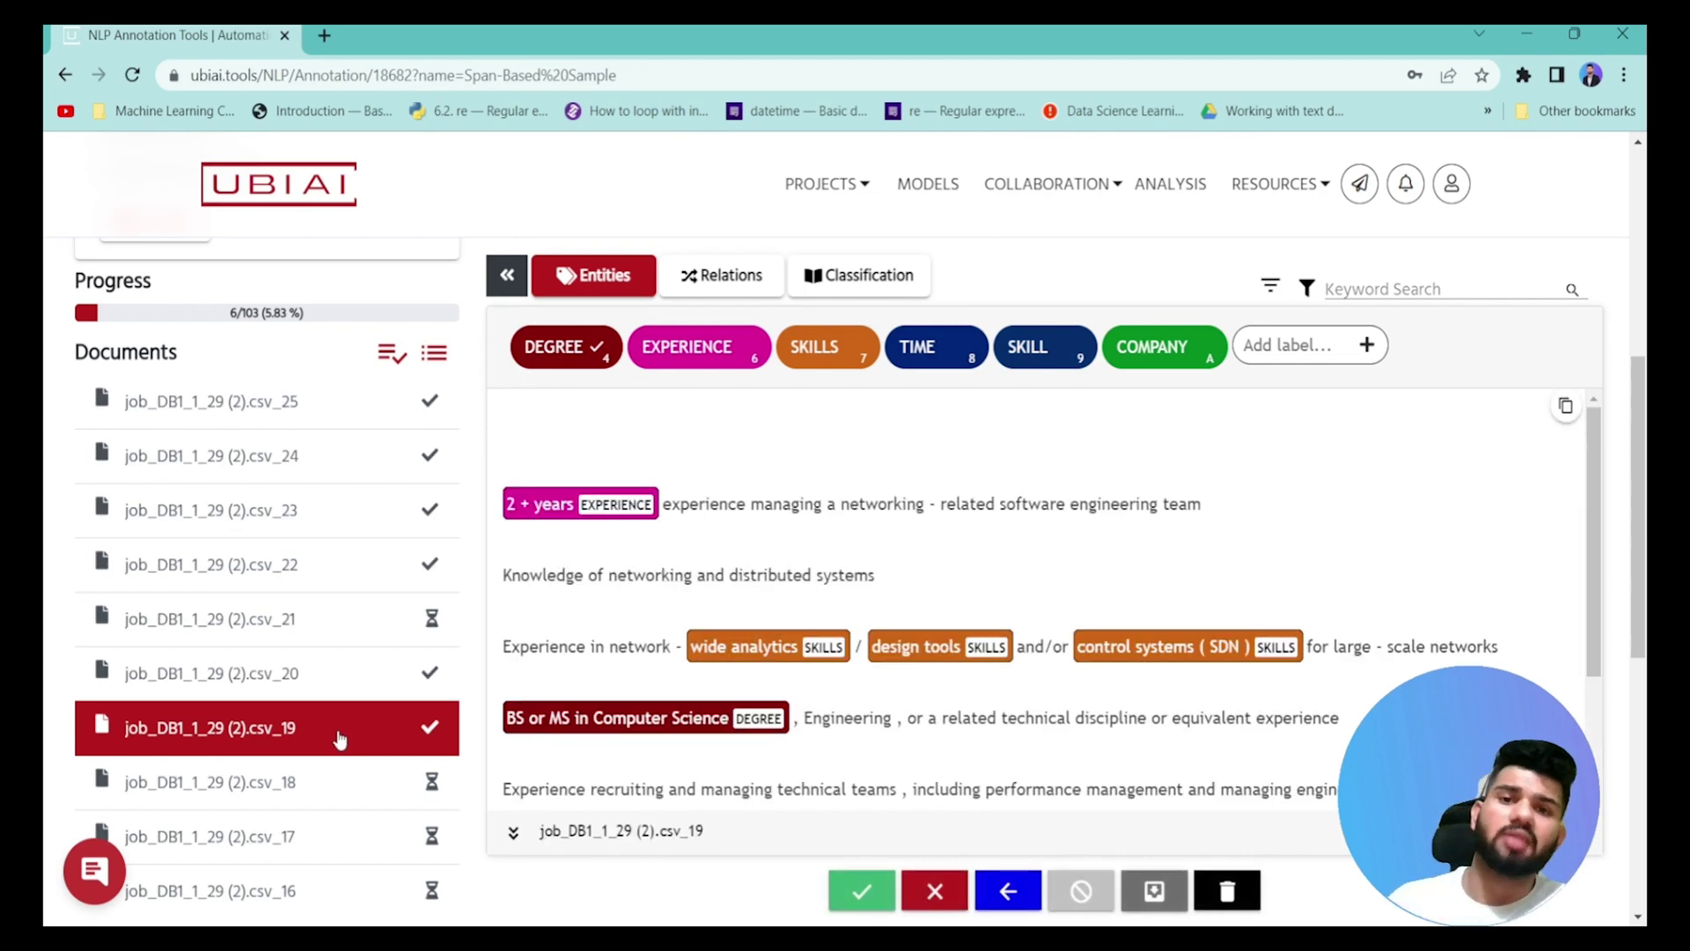
# - Open csv_21, then the unlabeled job_DB1_1_29 (2).csv_18 document to review its text
pyautogui.scroll(5, 863, 564)
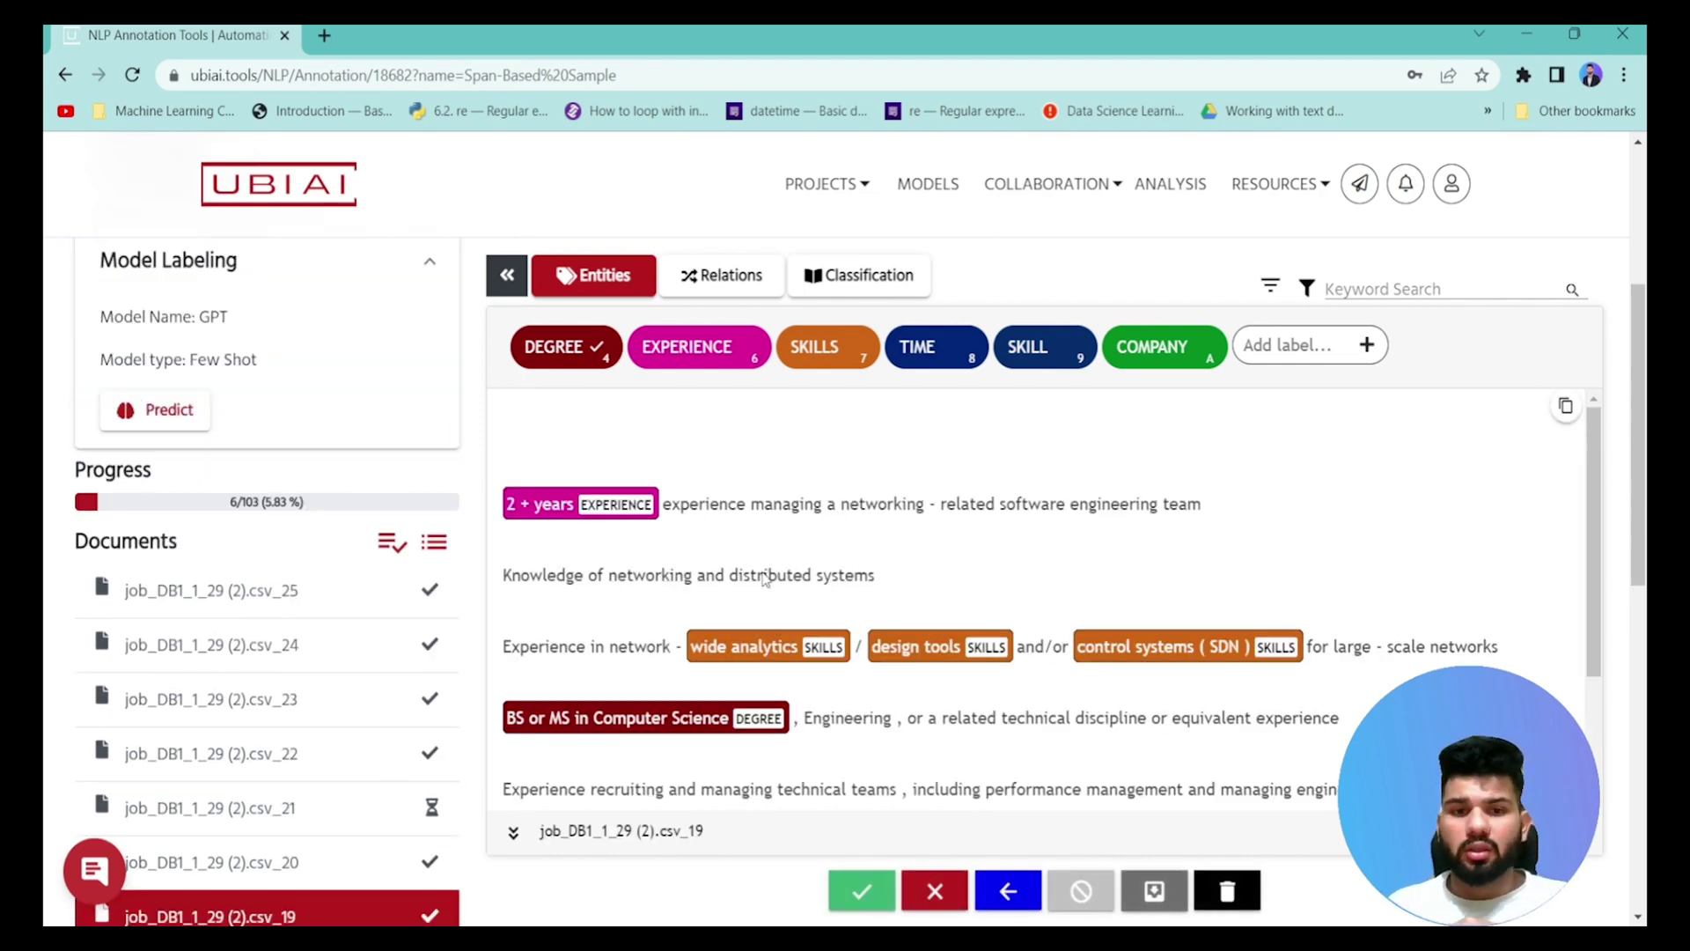
pyautogui.scroll(-3, 612, 524)
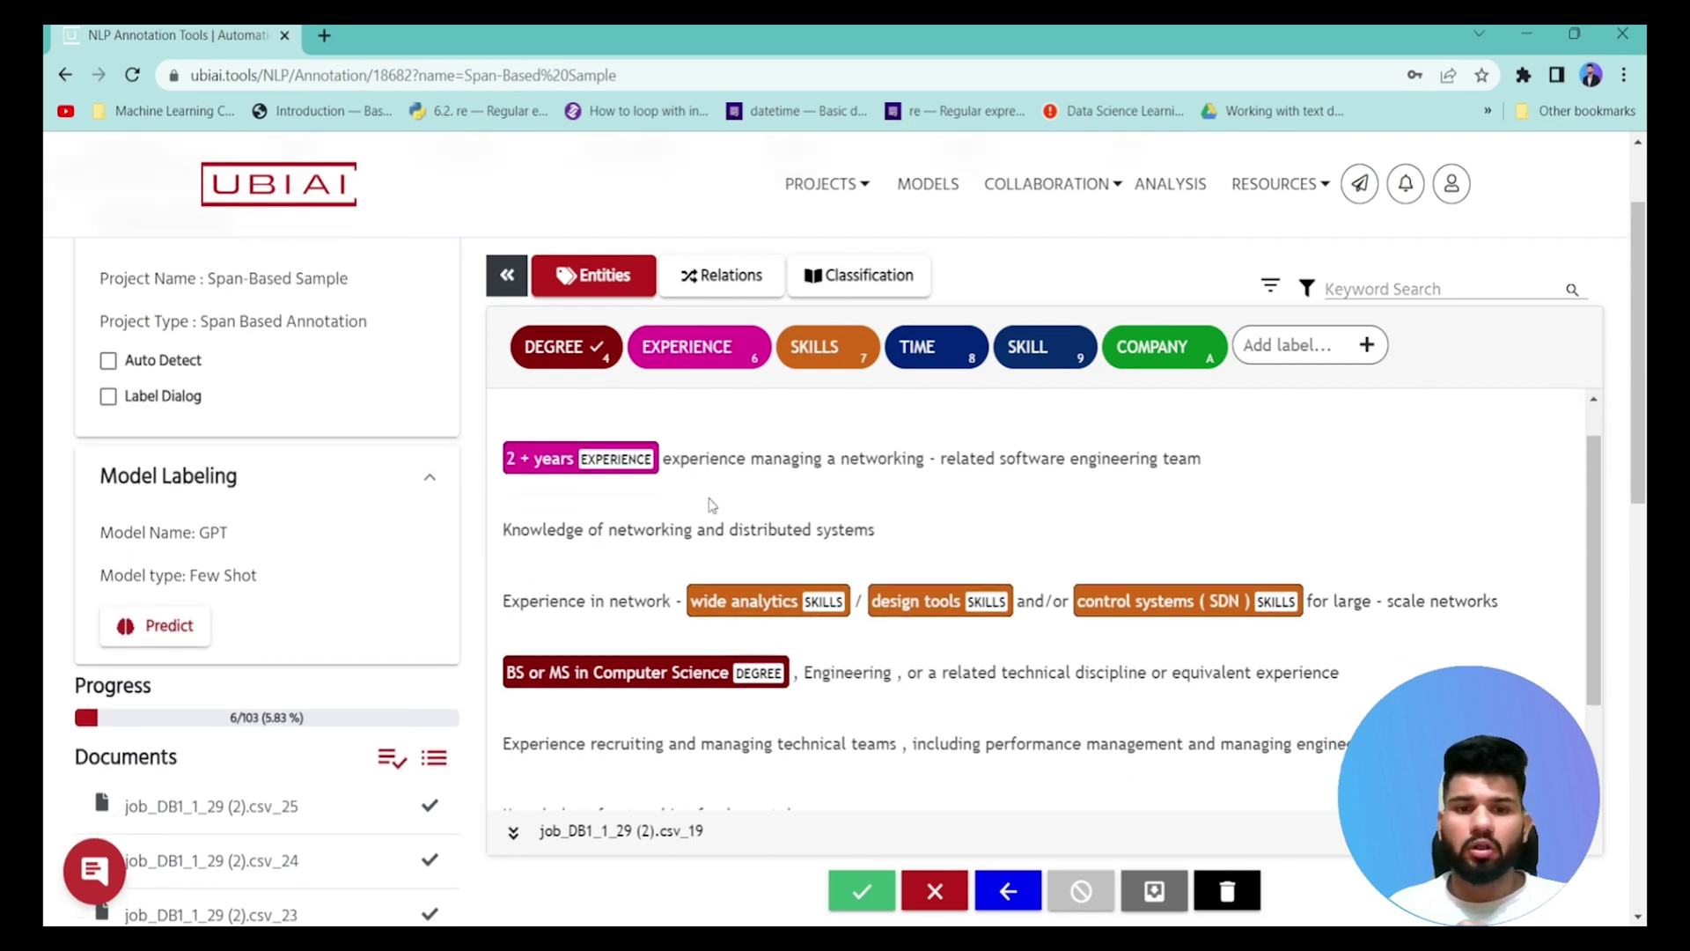
pyautogui.scroll(-4, 369, 629)
pyautogui.scroll(-3, 309, 709)
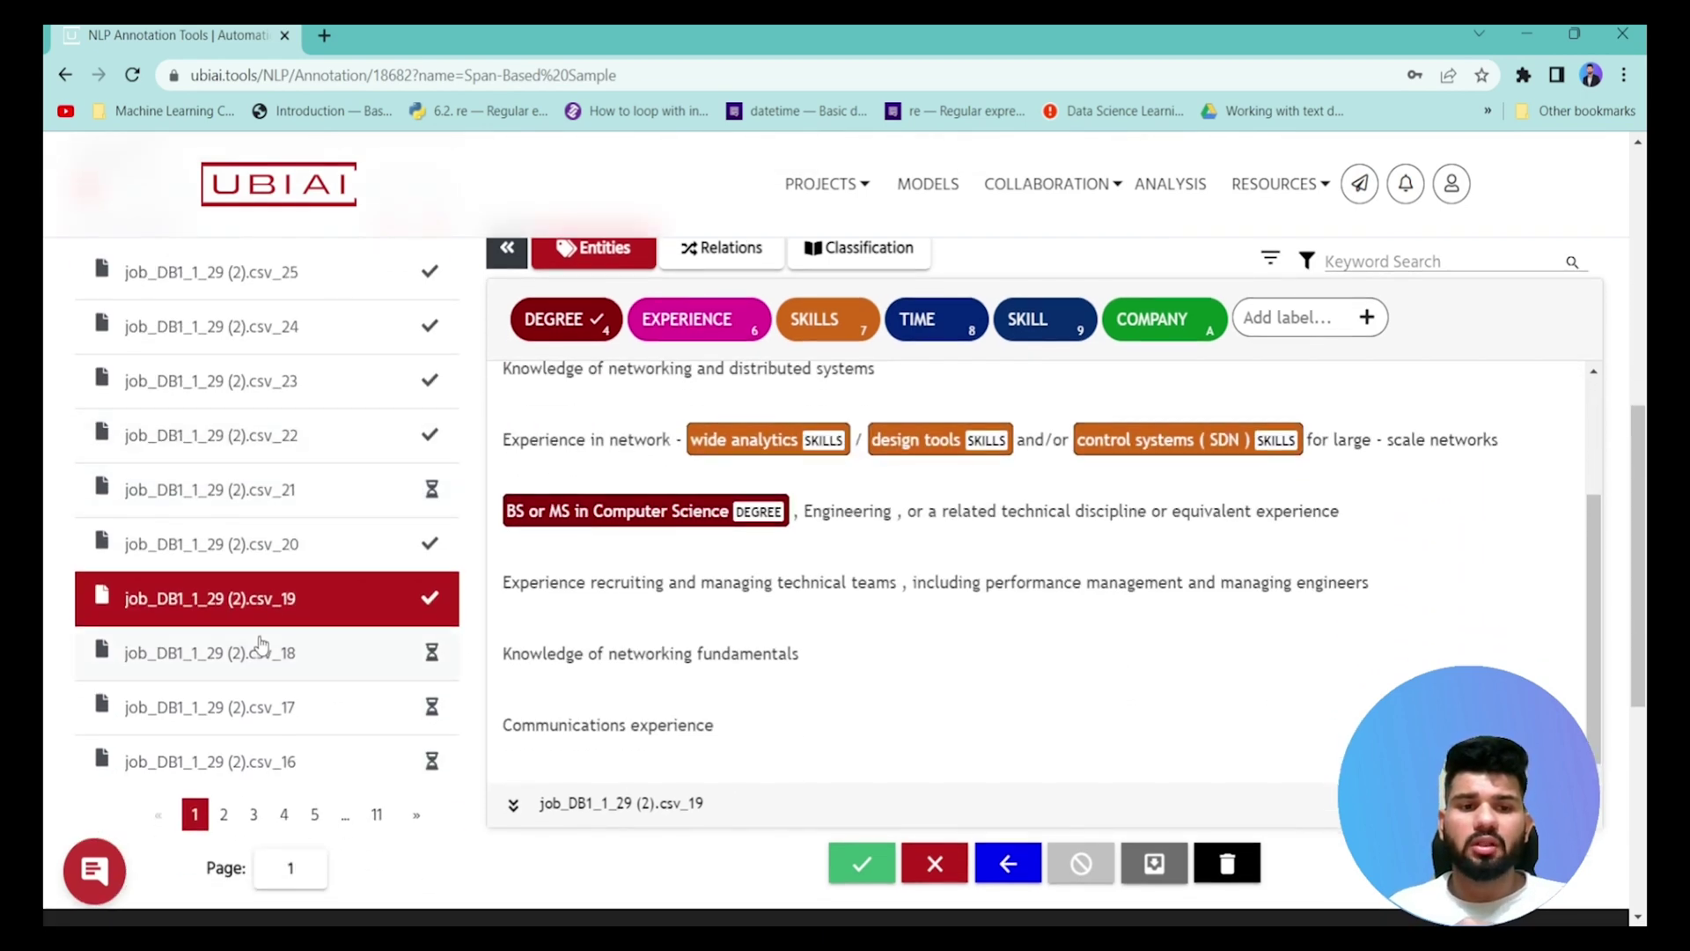
pyautogui.click(283, 490)
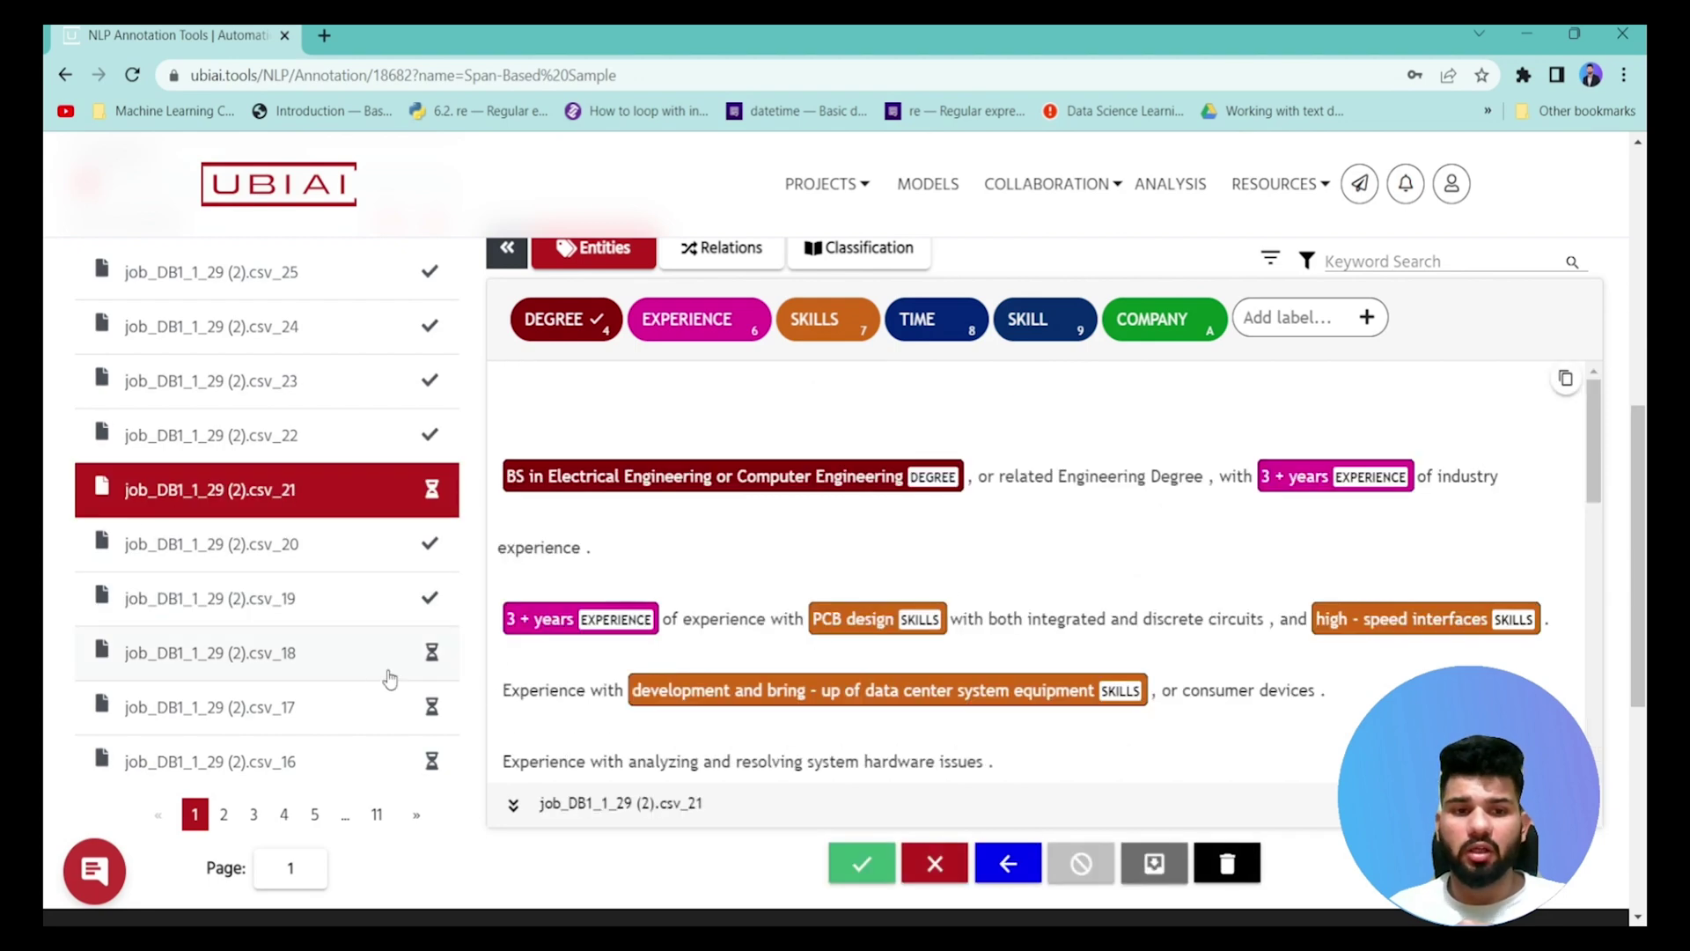
pyautogui.click(323, 655)
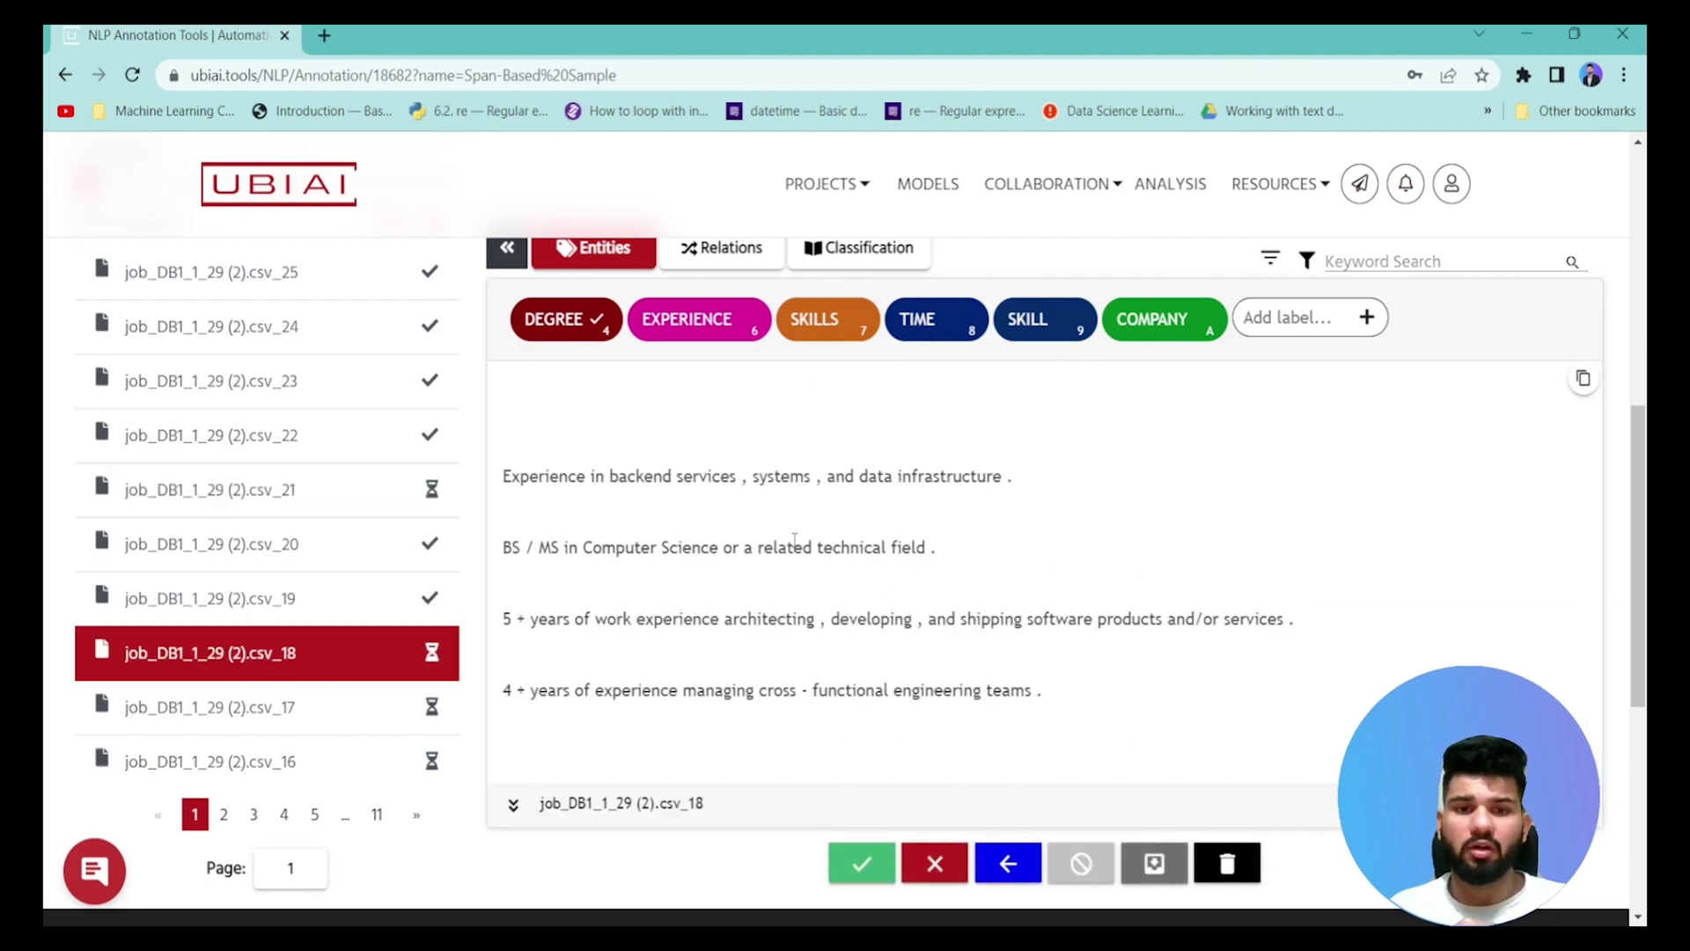
pyautogui.scroll(-4, 792, 572)
pyautogui.scroll(3, 730, 590)
pyautogui.scroll(1, 731, 617)
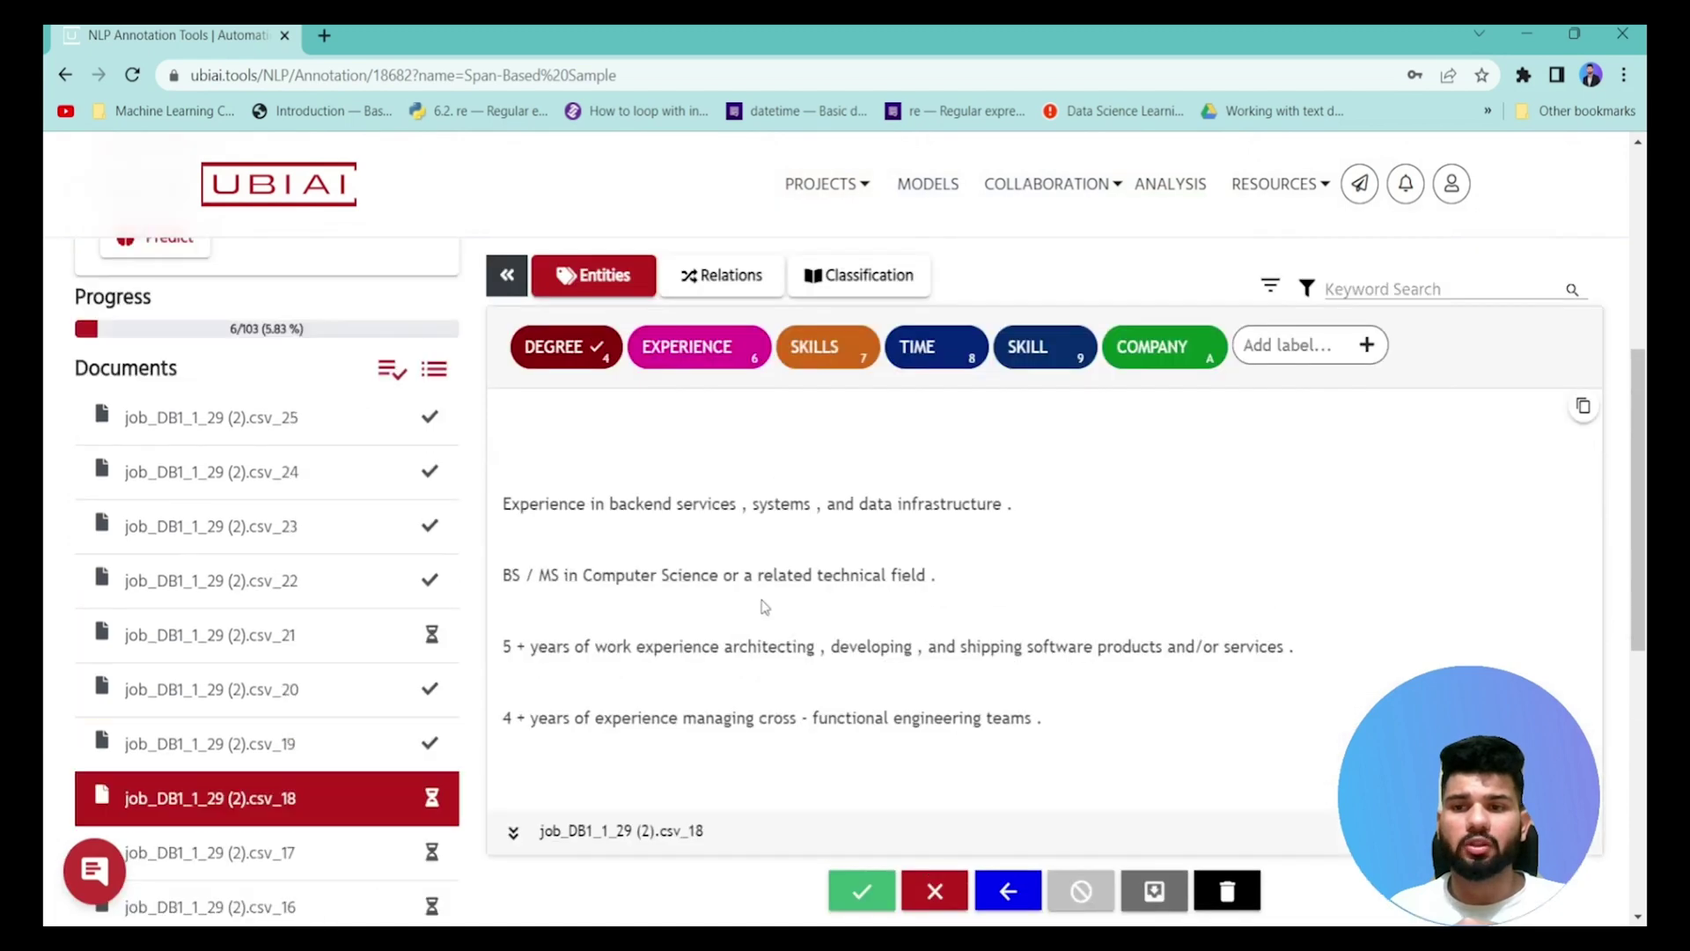
pyautogui.scroll(5, 185, 526)
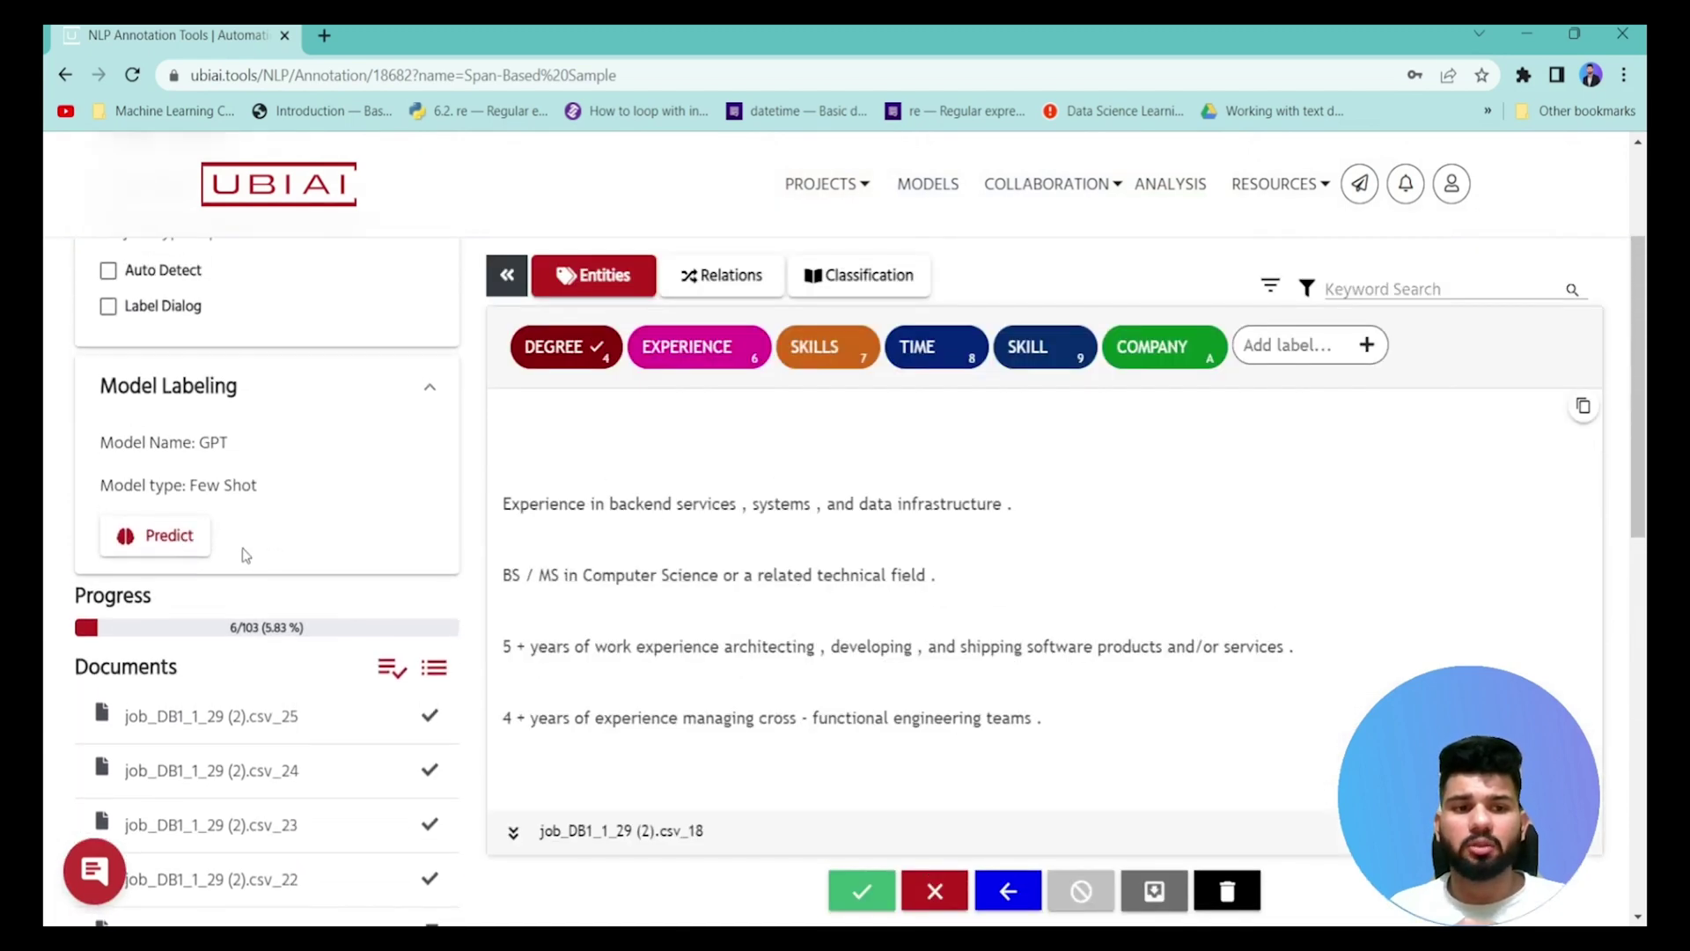
# - Auto-label csv_18 with the GPT model, then open job_DB1_1_29 (2).csv_17
pyautogui.click(202, 541)
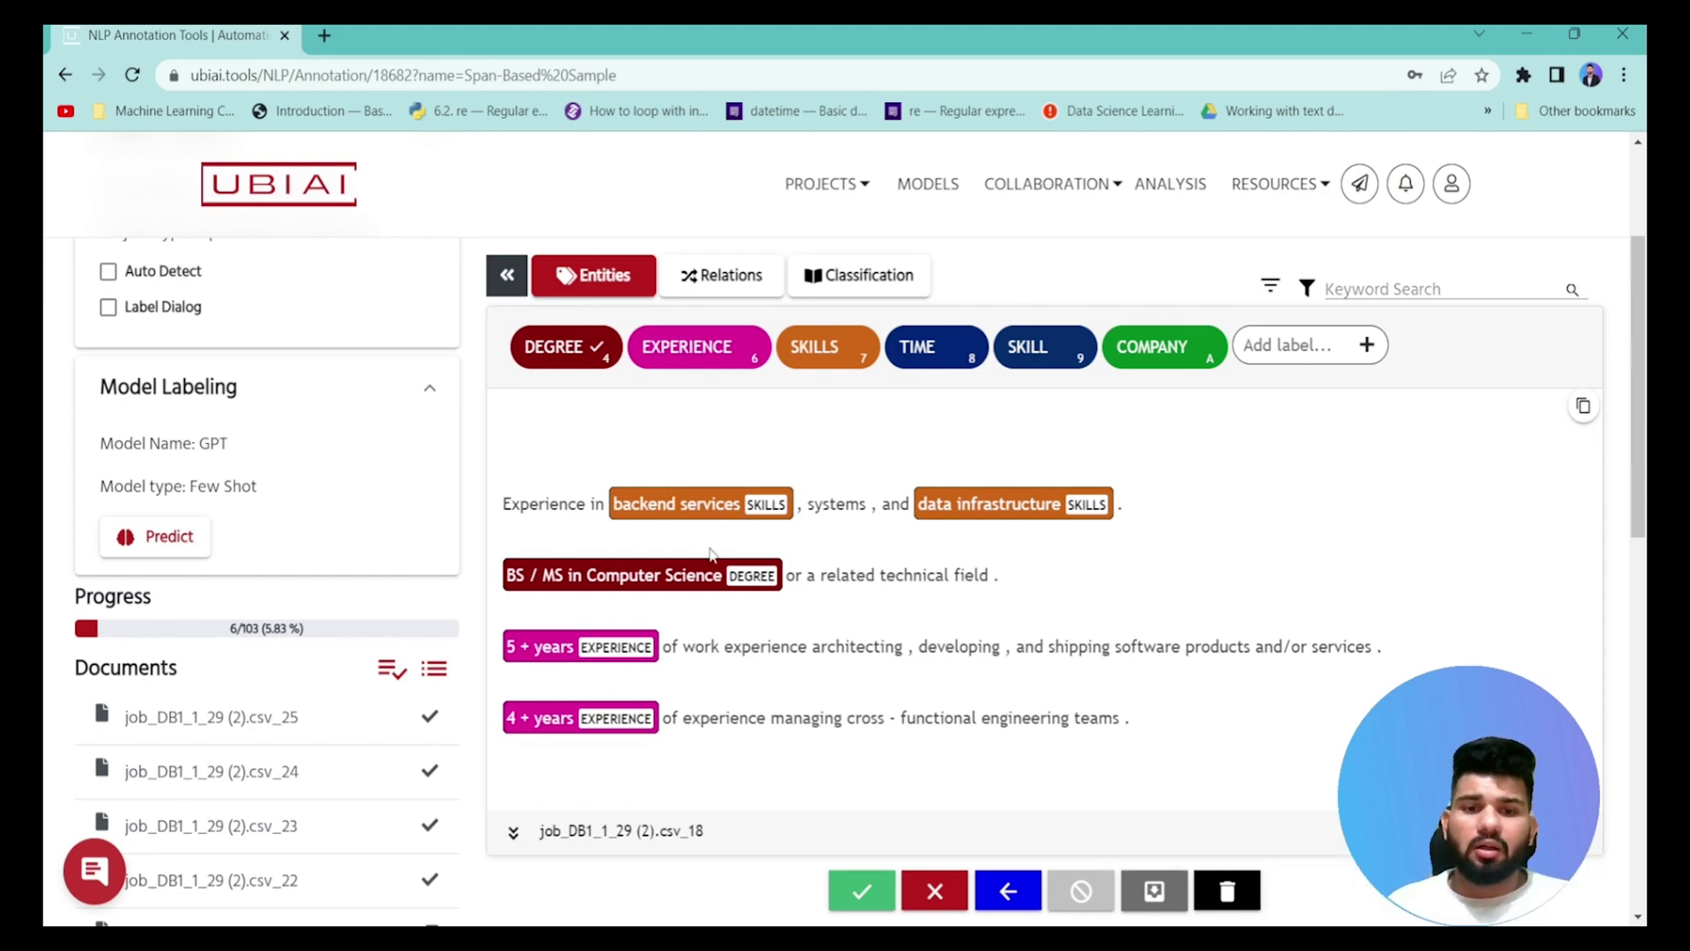
pyautogui.scroll(-3, 634, 642)
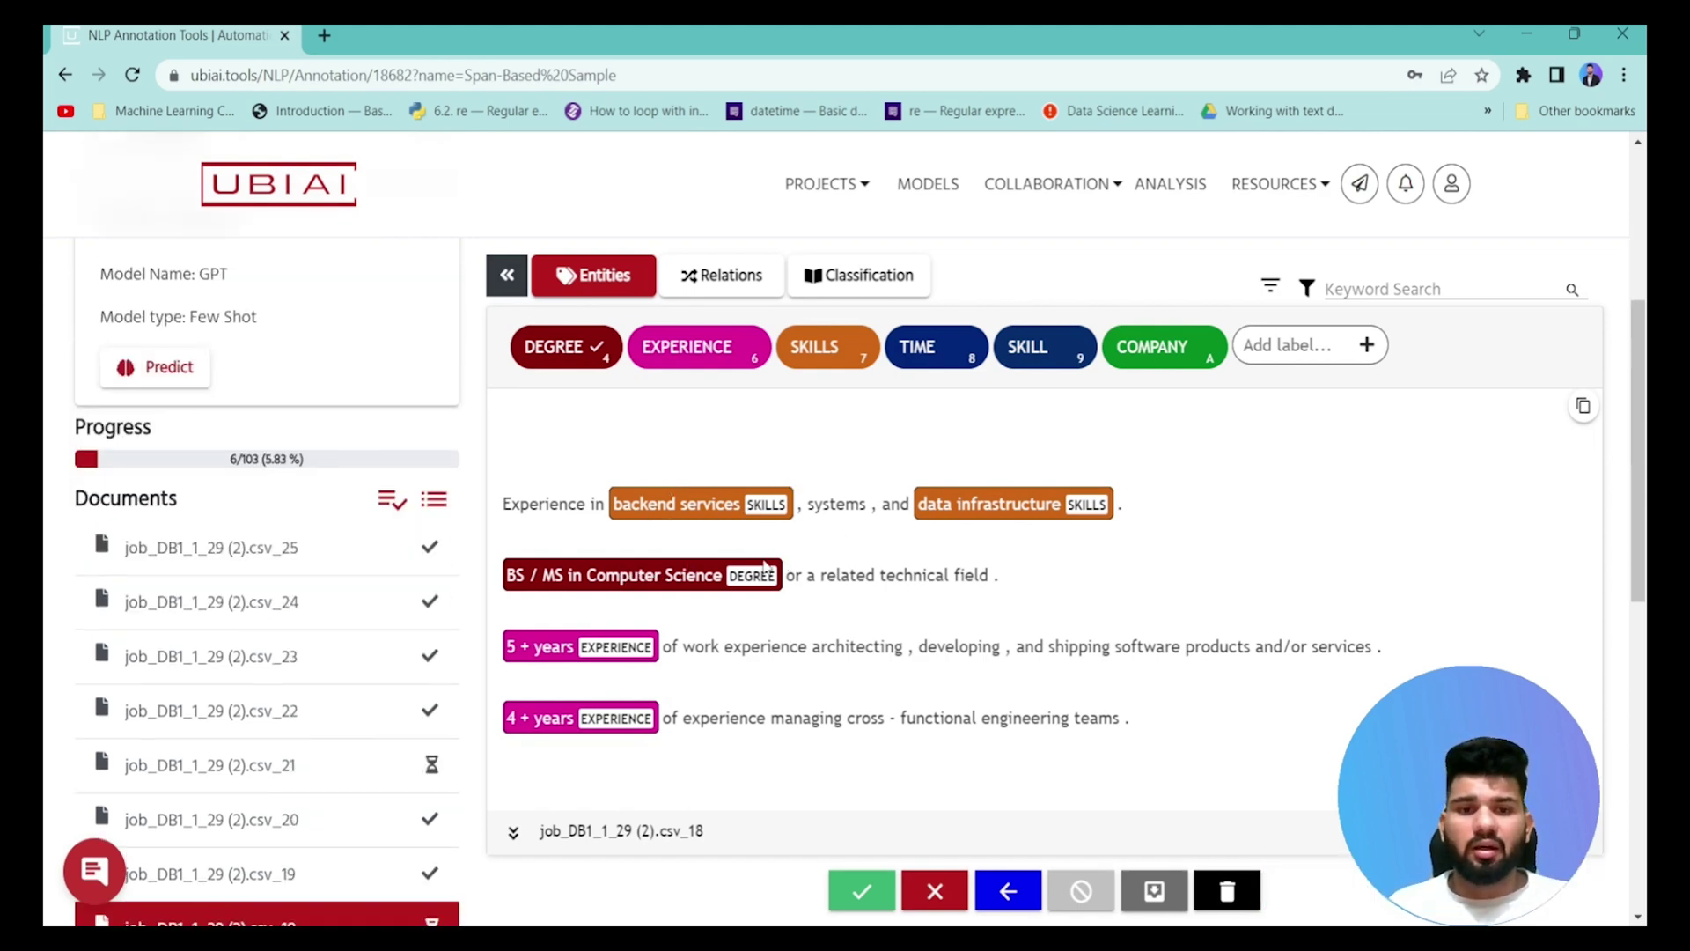
pyautogui.scroll(-5, 451, 675)
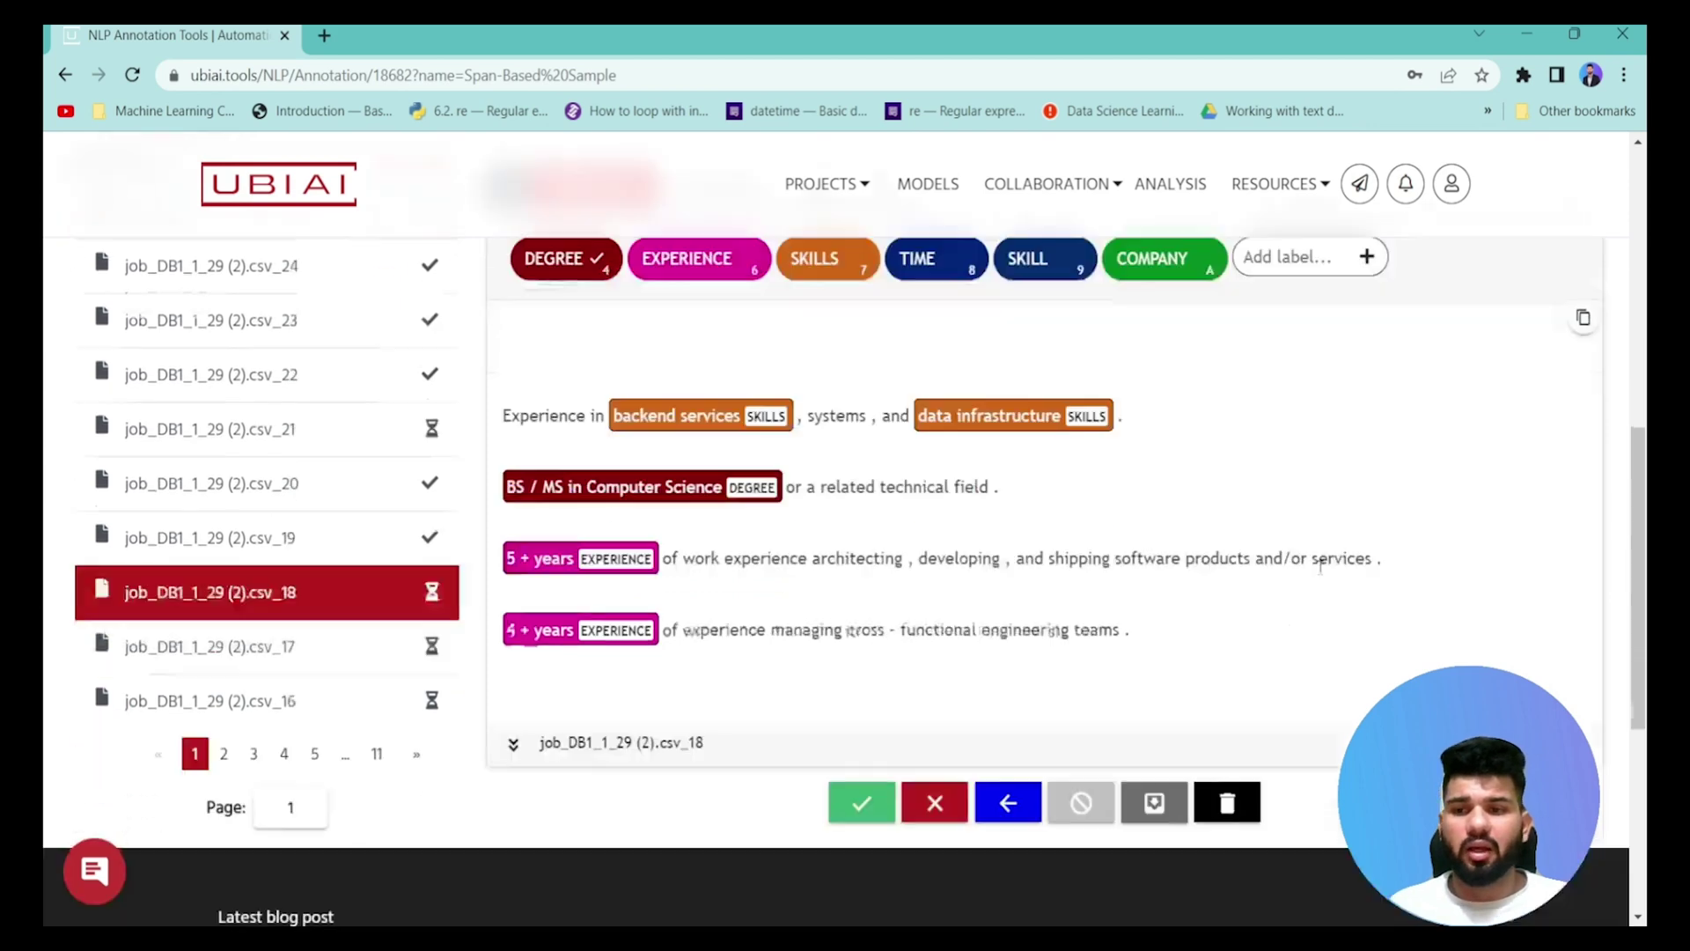
pyautogui.scroll(3, 451, 675)
pyautogui.scroll(-2, 451, 675)
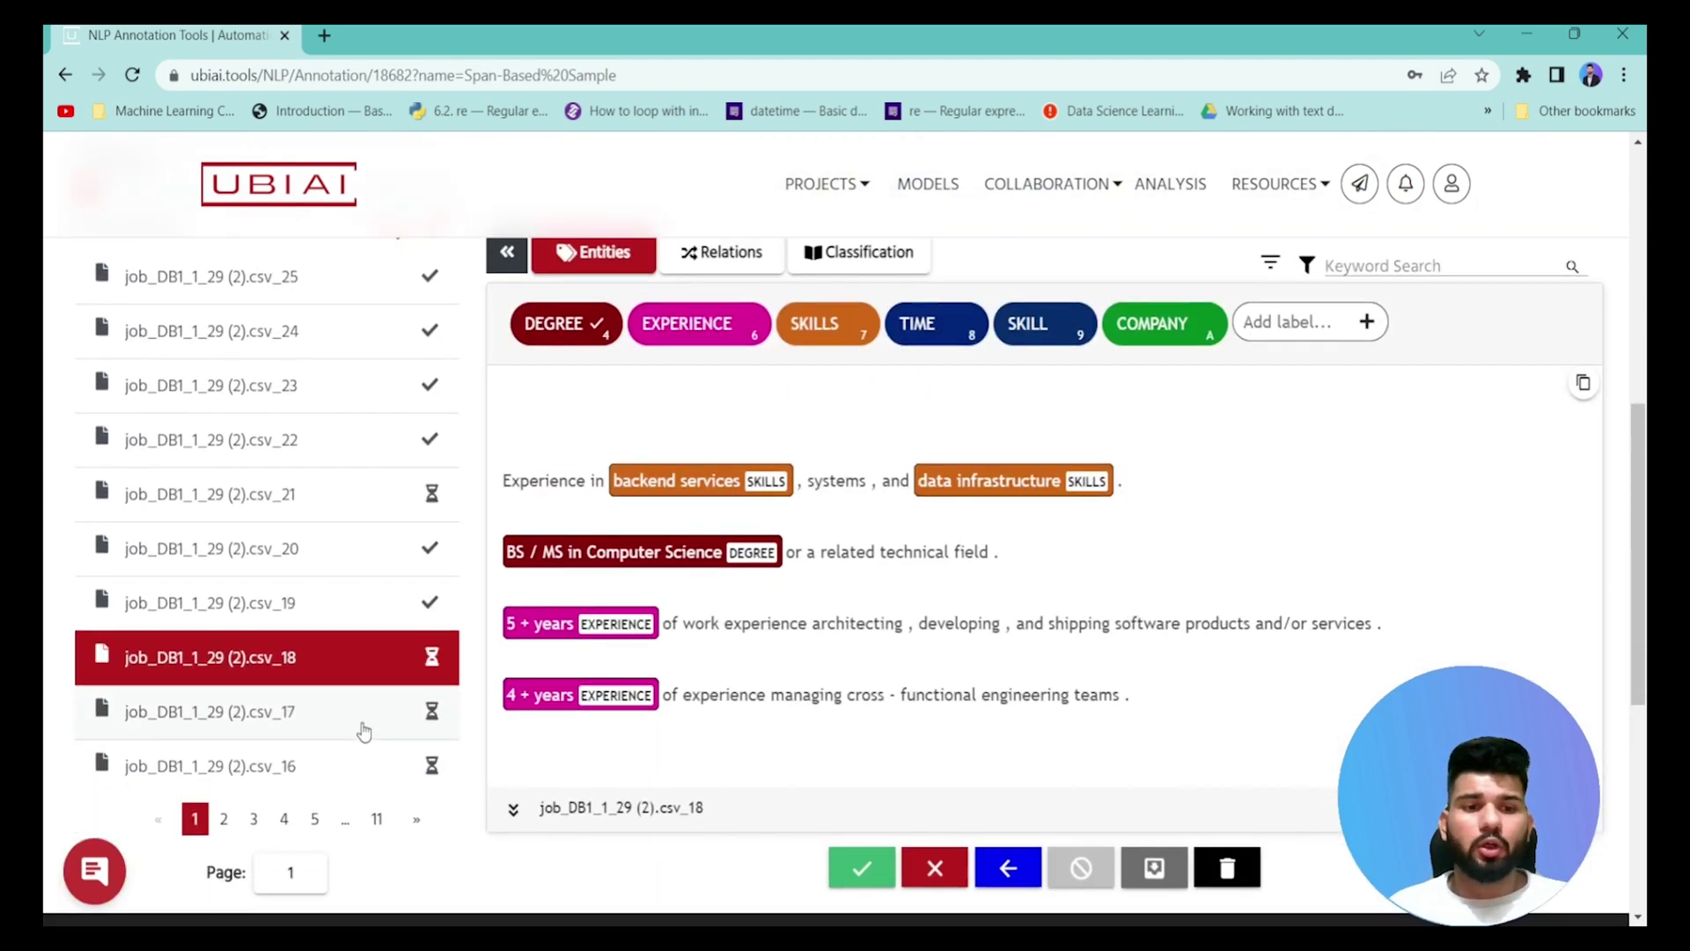
pyautogui.click(357, 707)
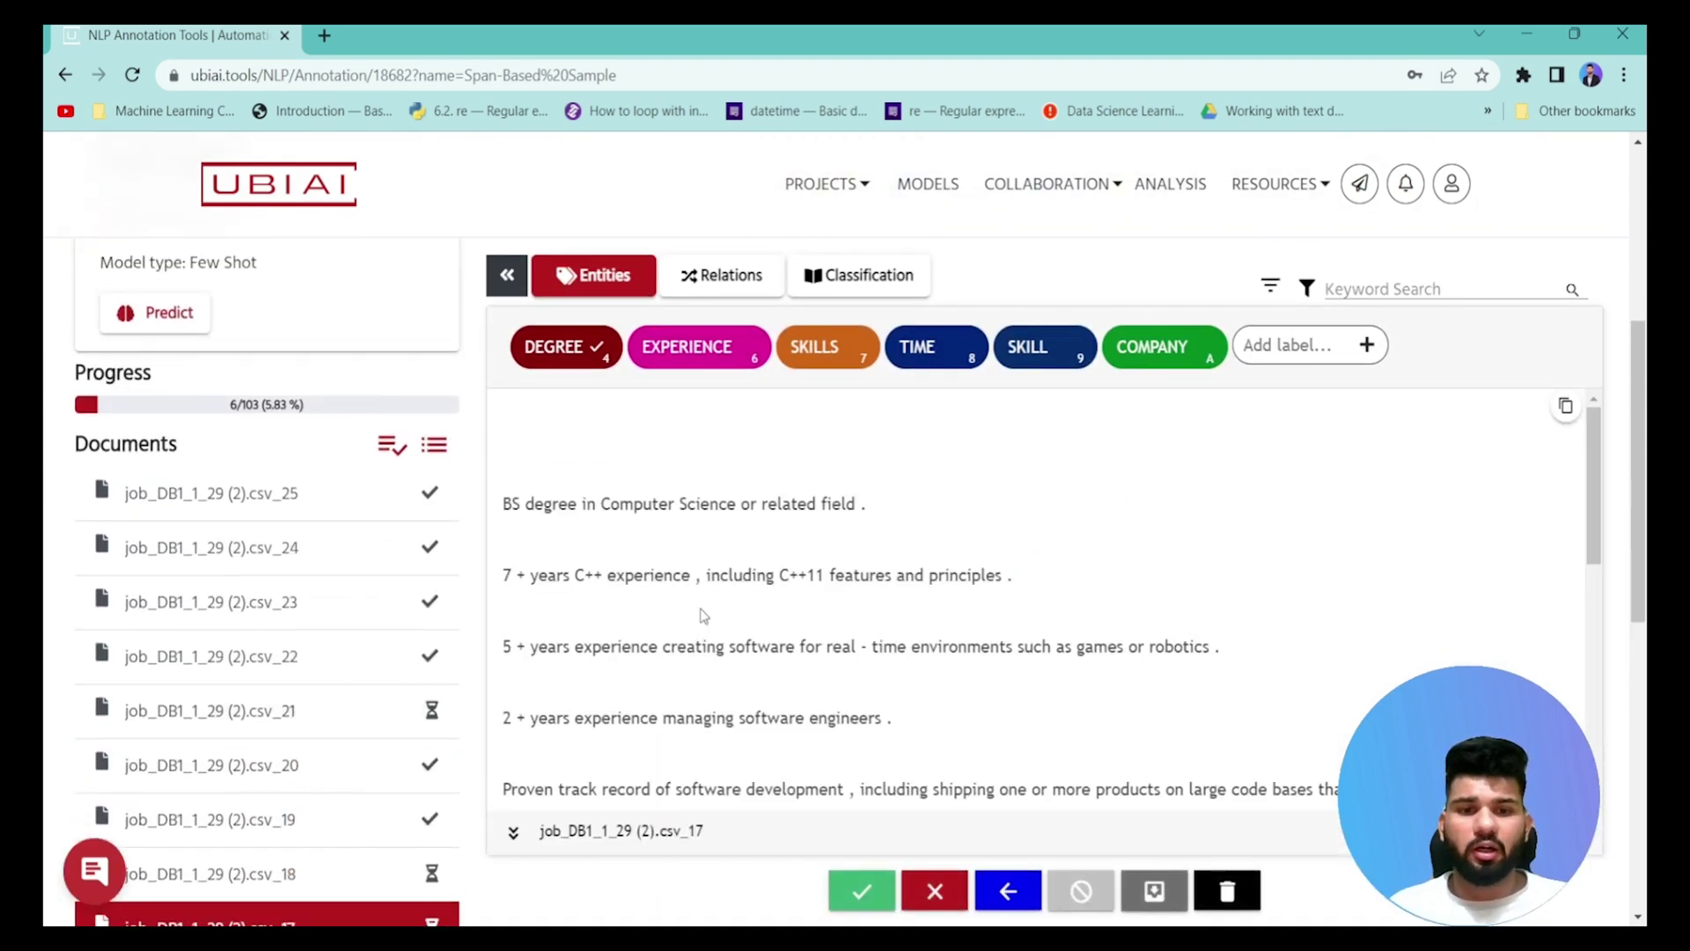
# - Auto-label csv_17 with GPT Predict, getting spans like '2 + years' (EXPERIENCE) and 'software development' (SKILLS)
pyautogui.click(158, 328)
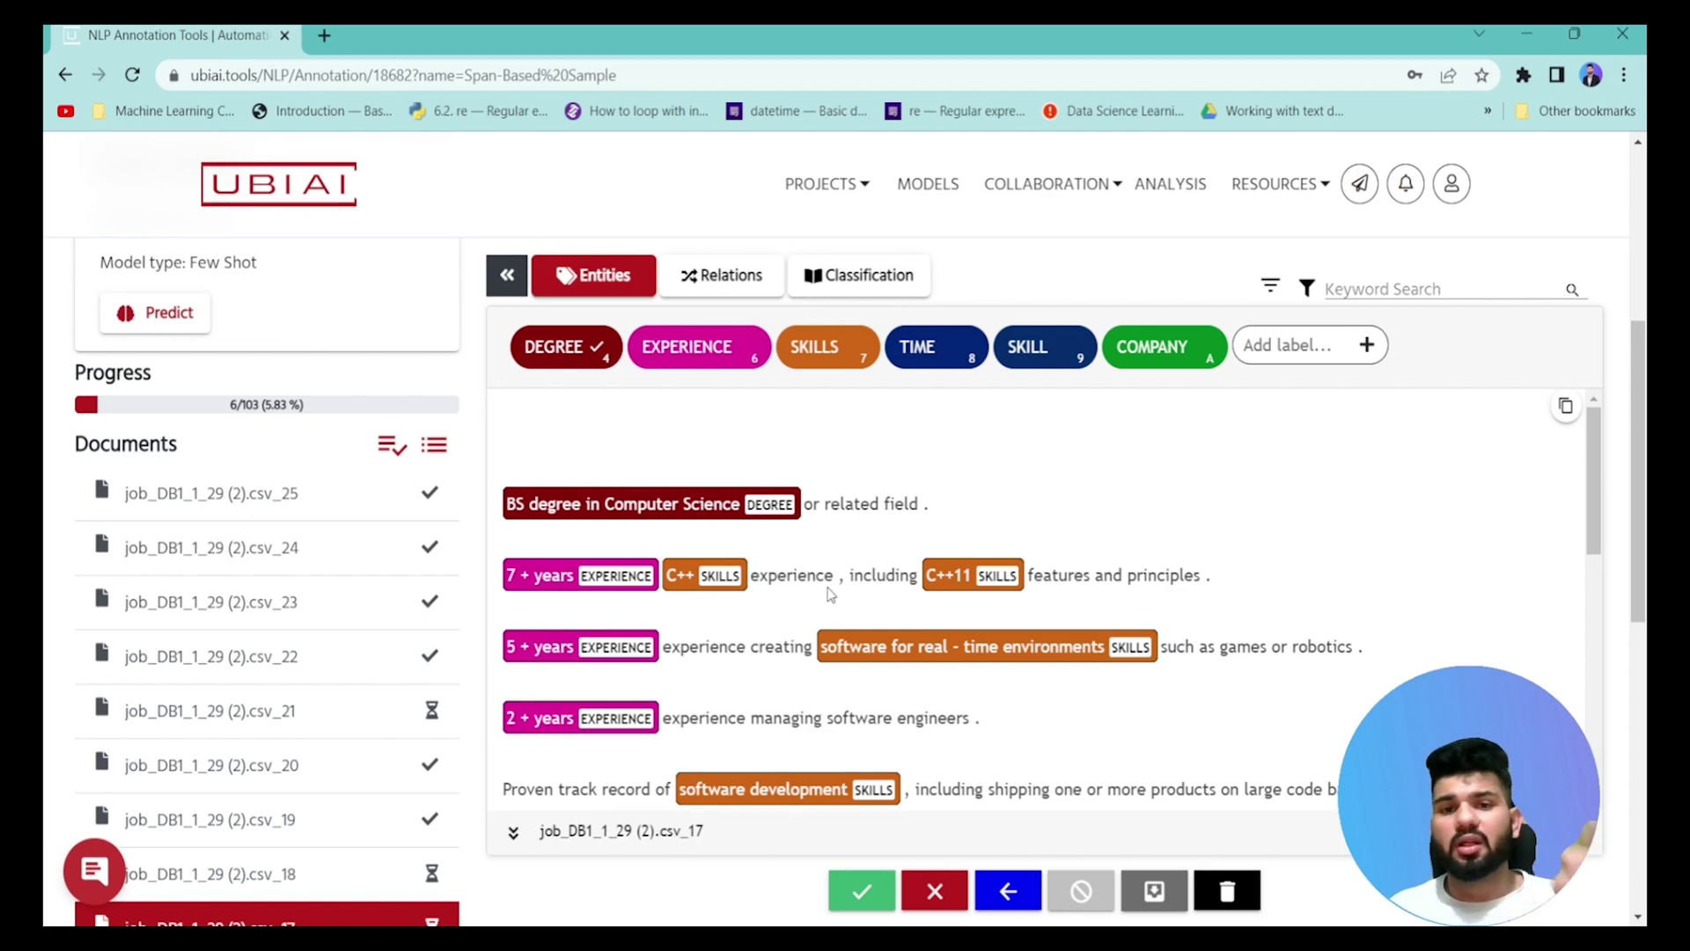
pyautogui.scroll(-1, 830, 595)
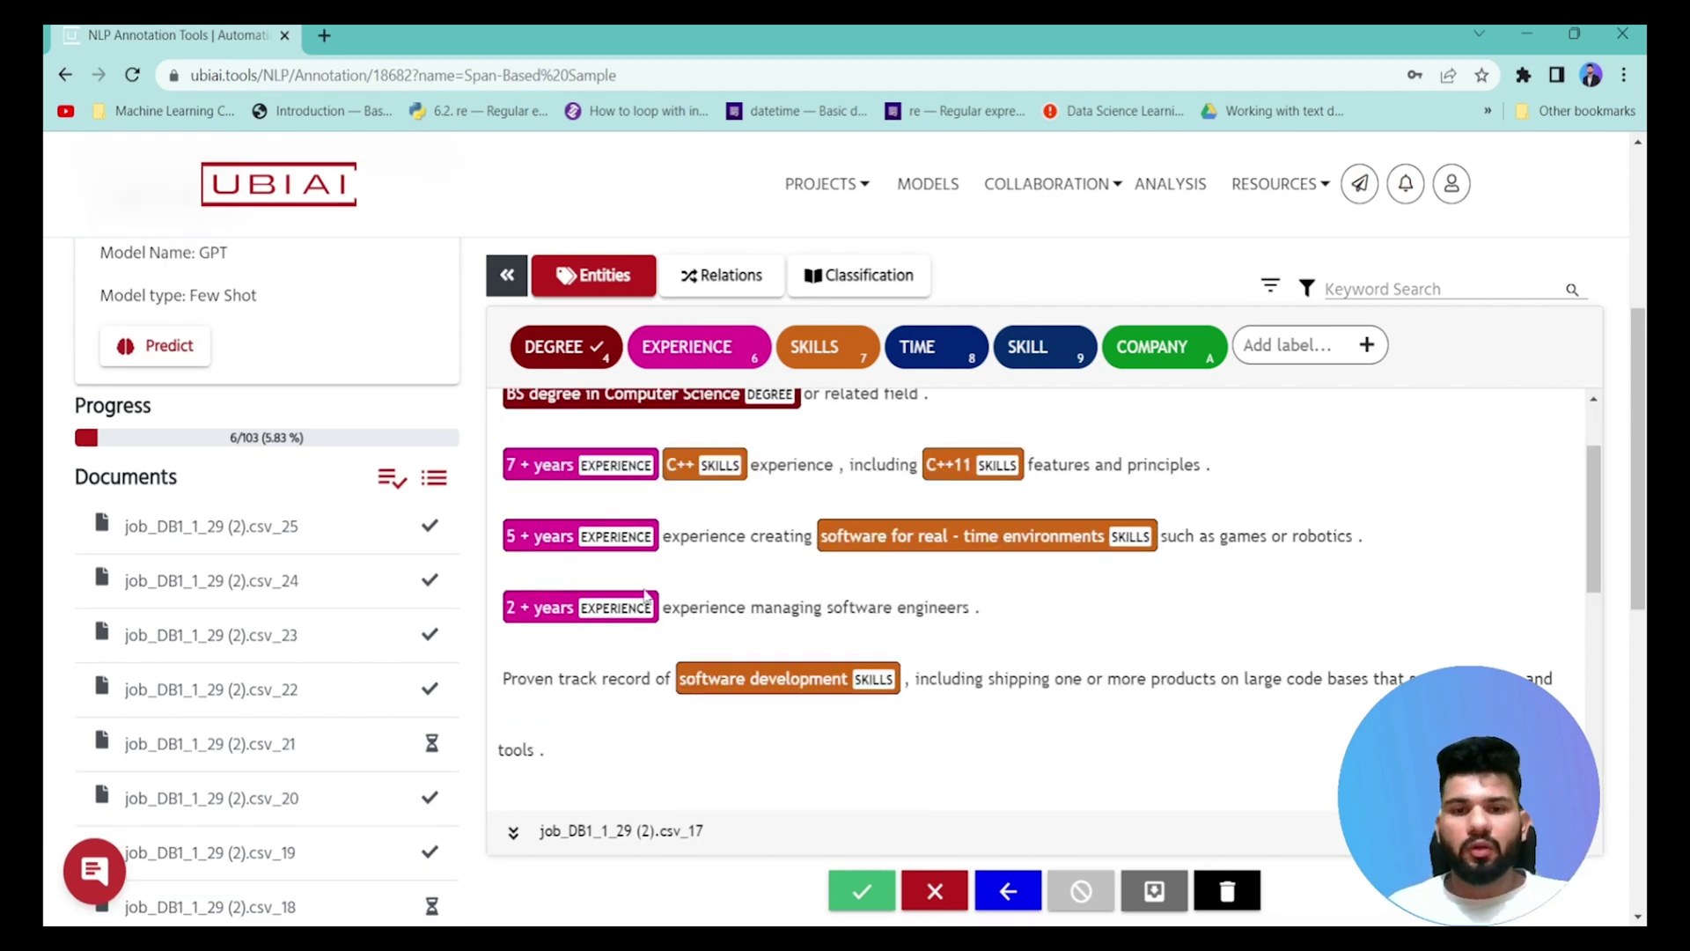
pyautogui.scroll(1, 792, 581)
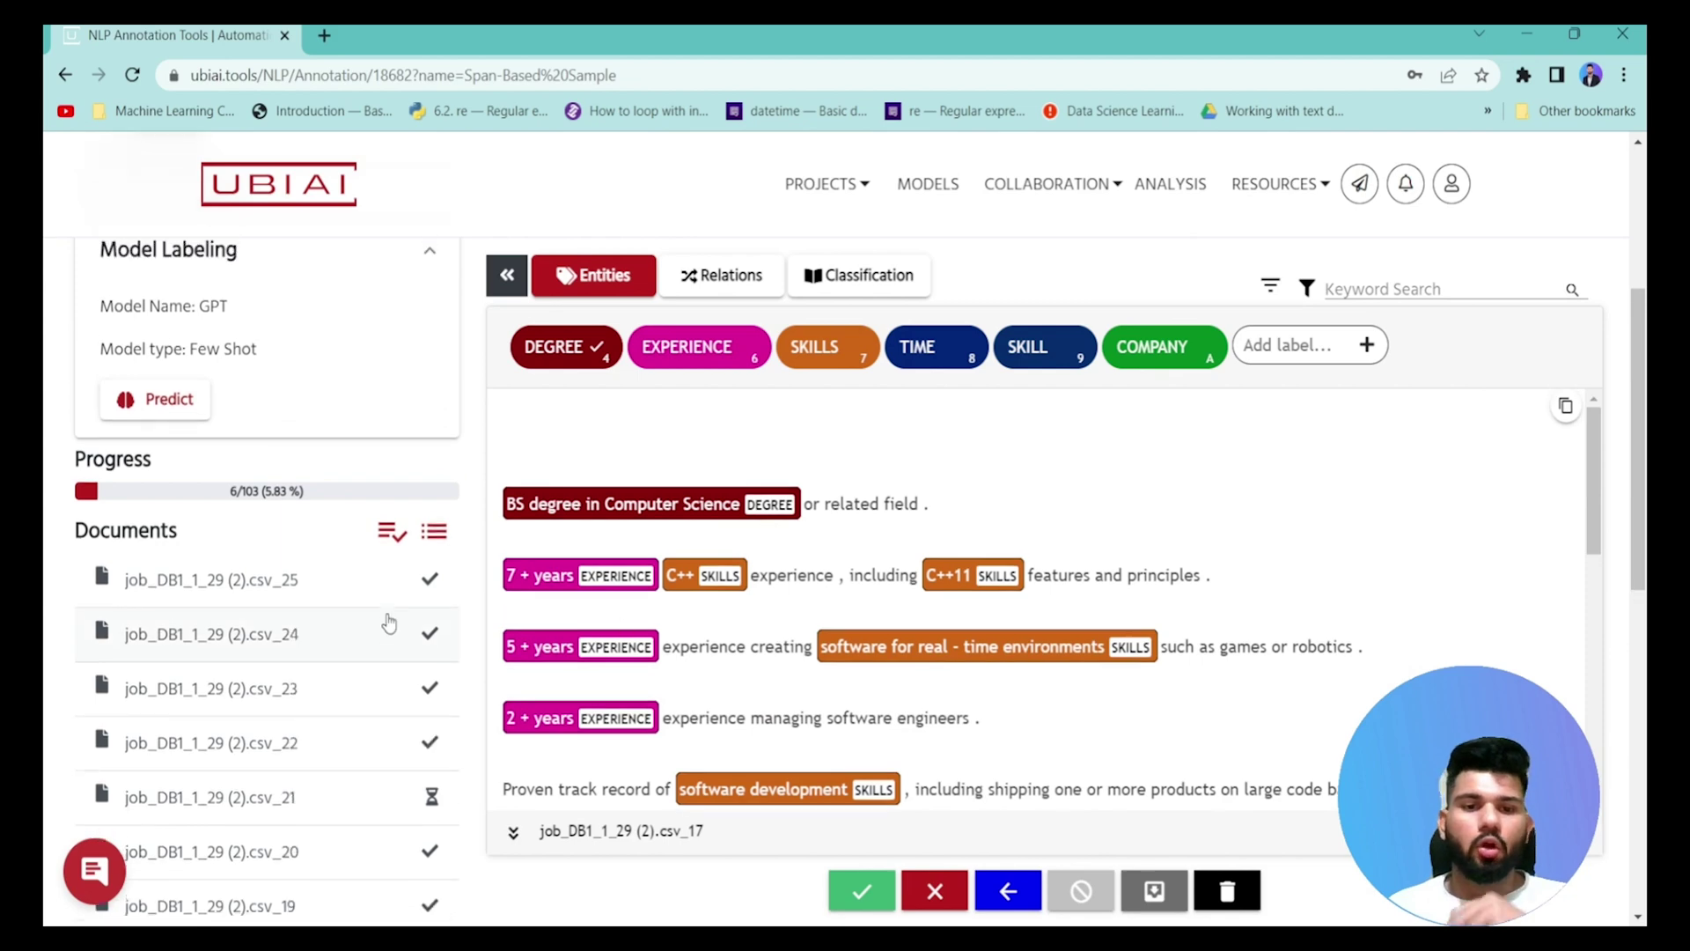
pyautogui.scroll(-3, 792, 482)
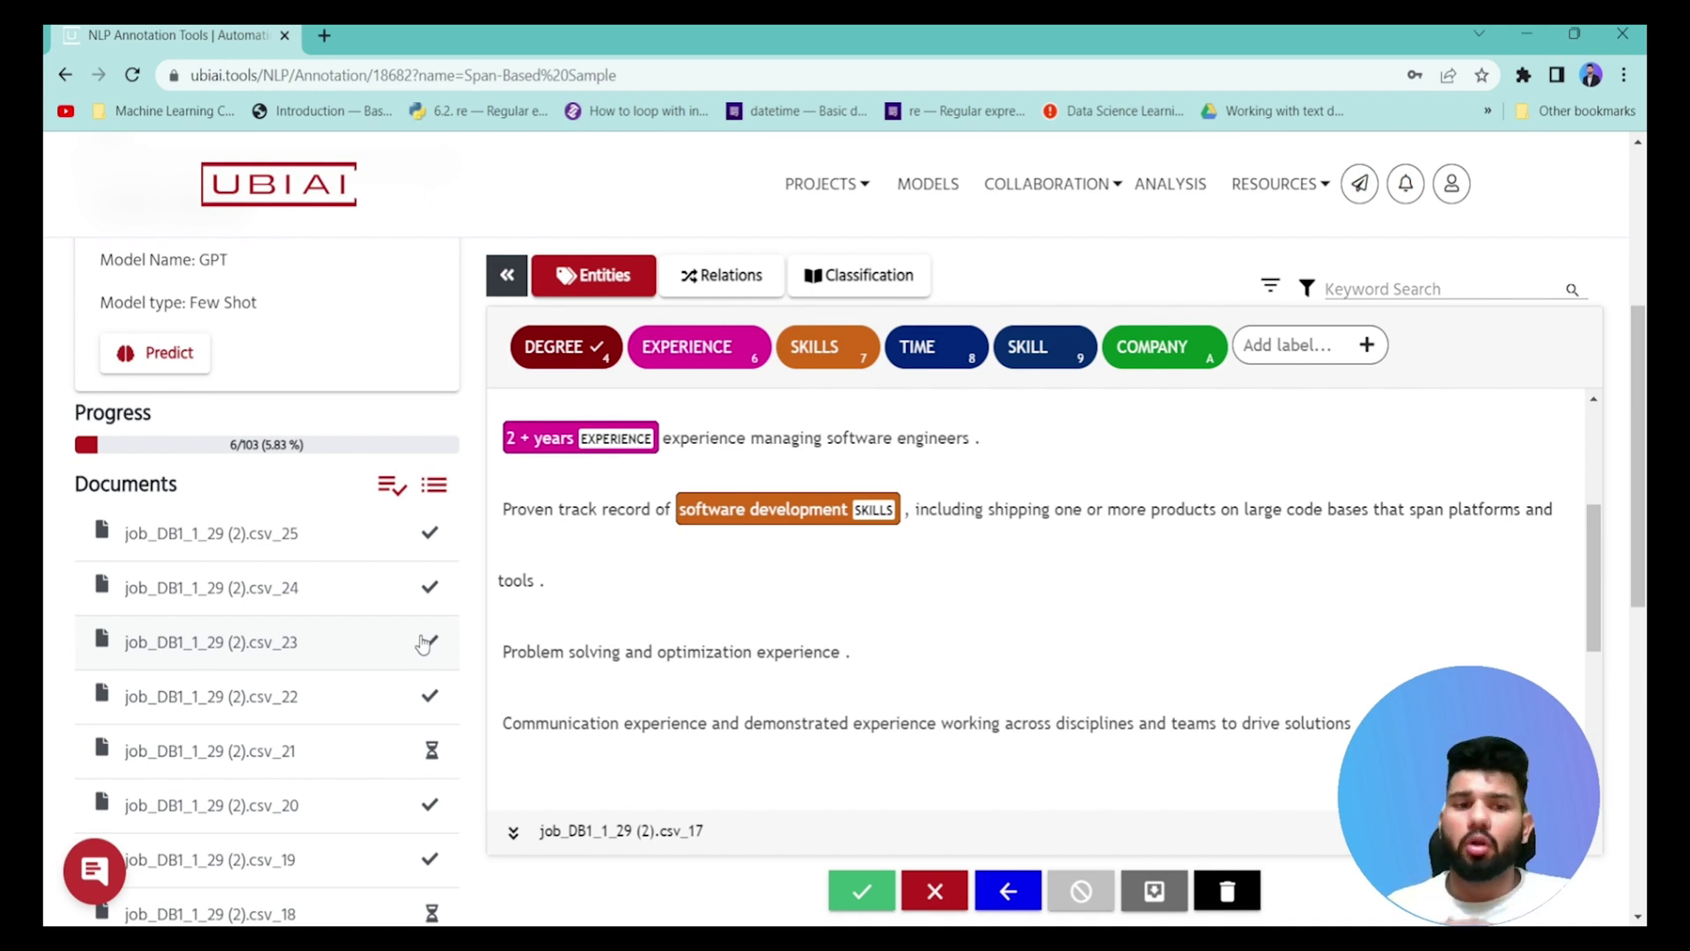
# - Open csv_21 and mark it as validated
pyautogui.click(345, 755)
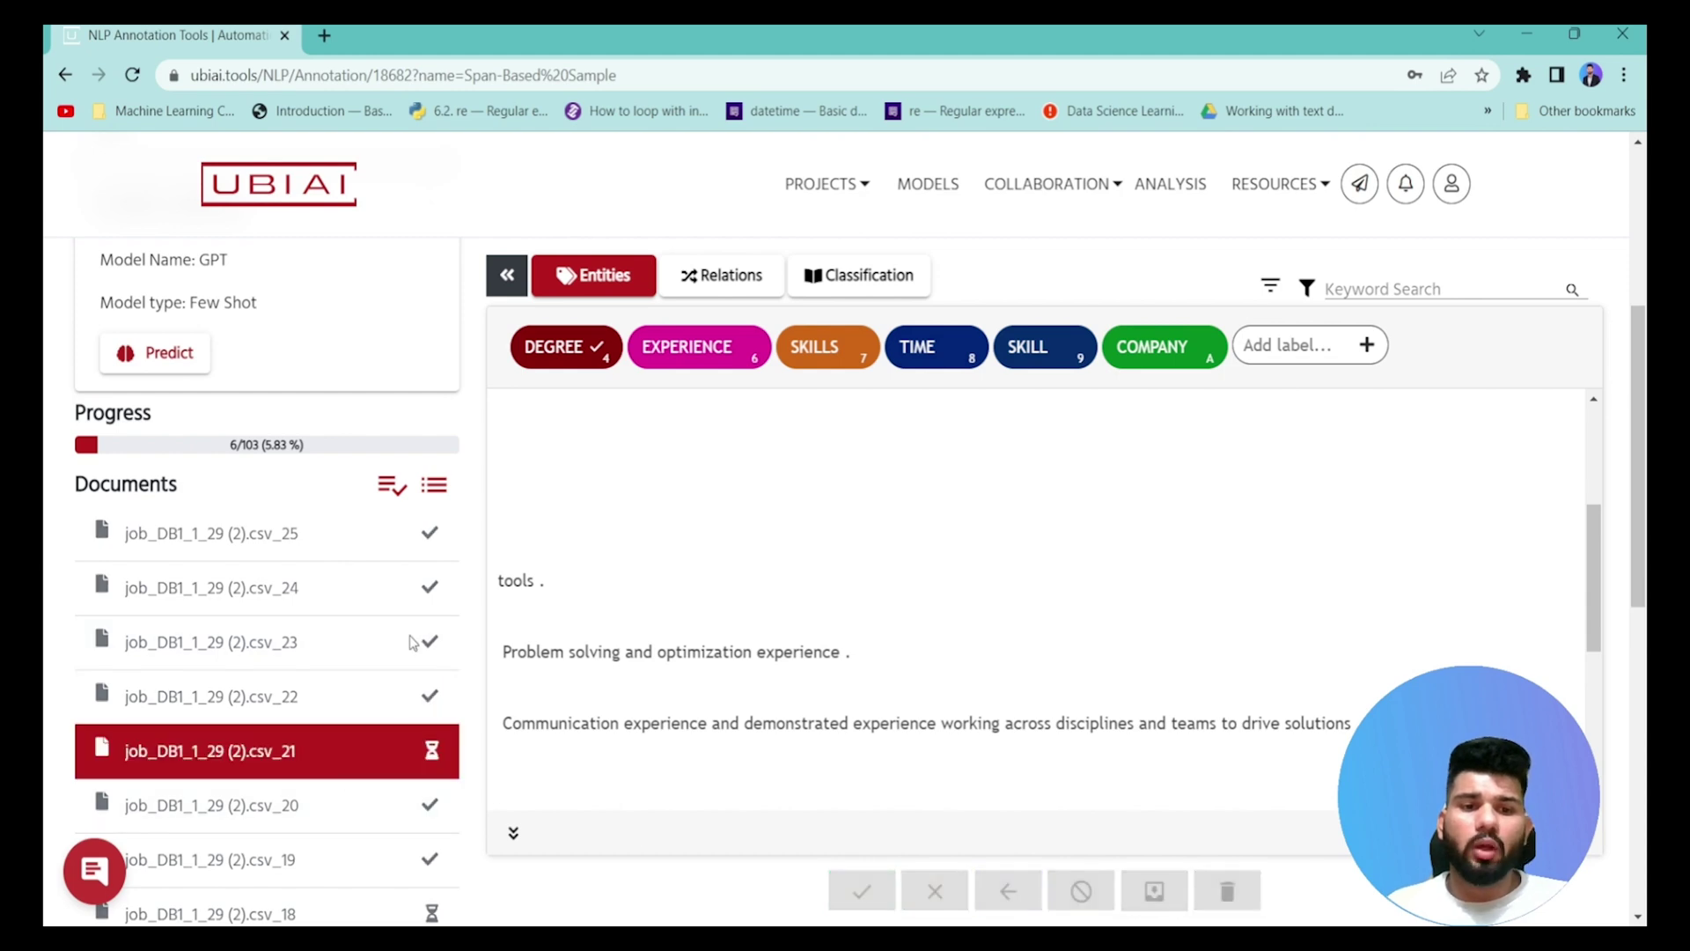
pyautogui.scroll(-1, 419, 610)
pyautogui.scroll(-1, 419, 610)
pyautogui.click(862, 891)
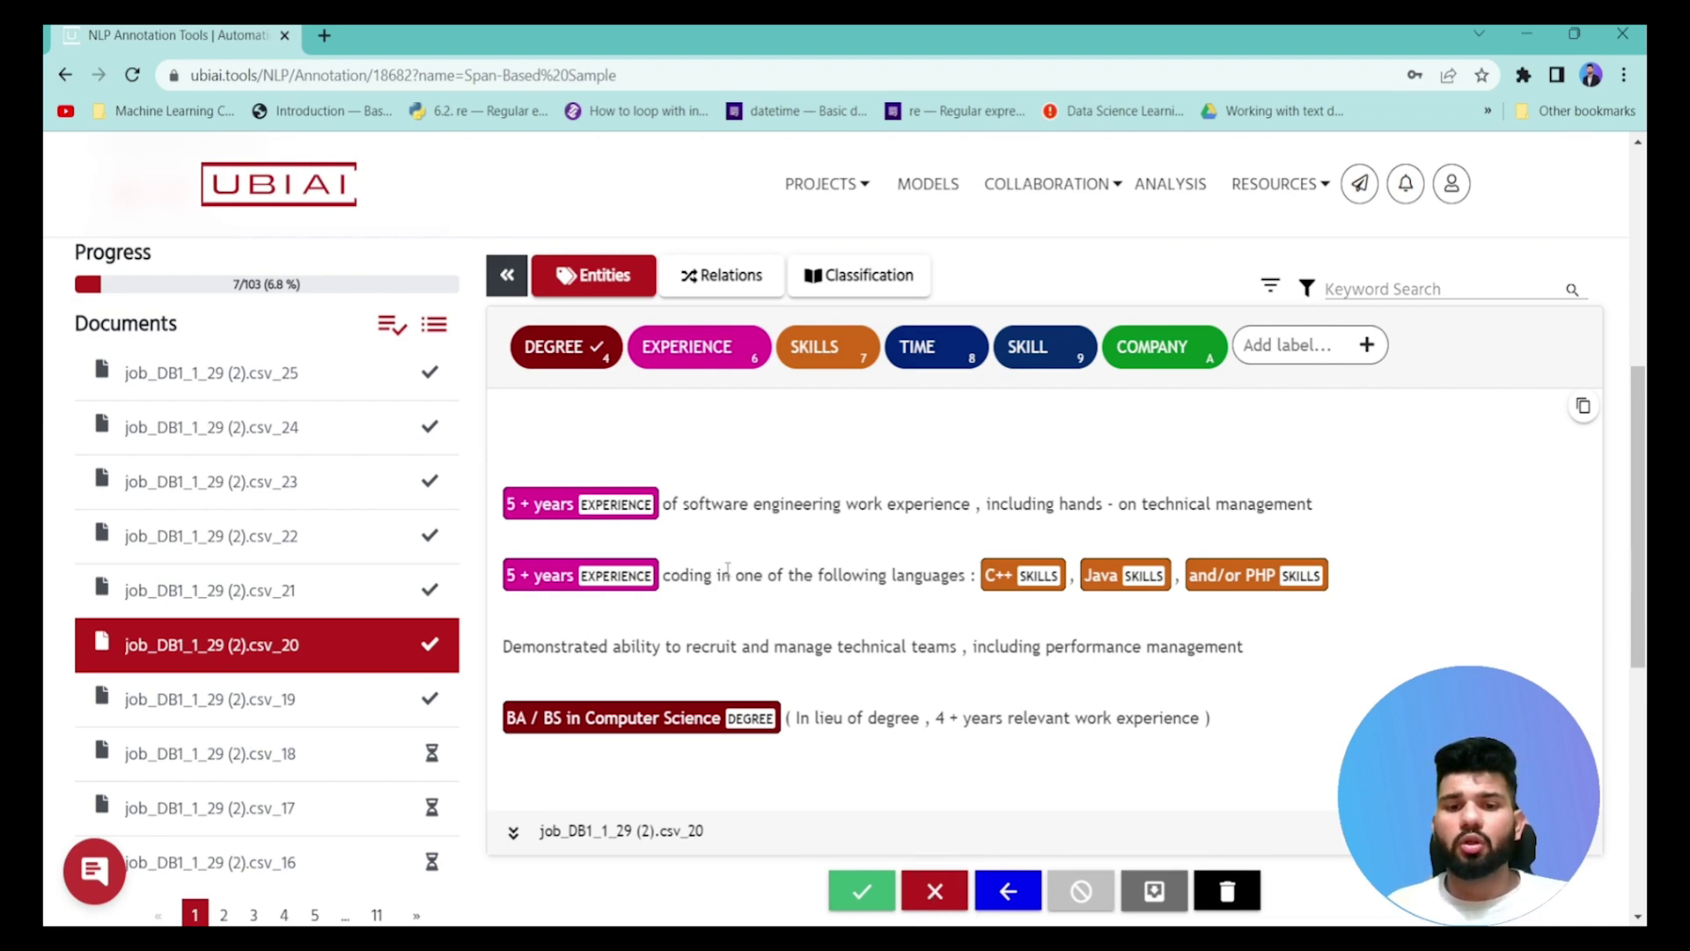
# - In csv_20, remove the DEGREE tag on C++ and re-annotate ': C++' as SKILLS
pyautogui.scroll(1, 785, 520)
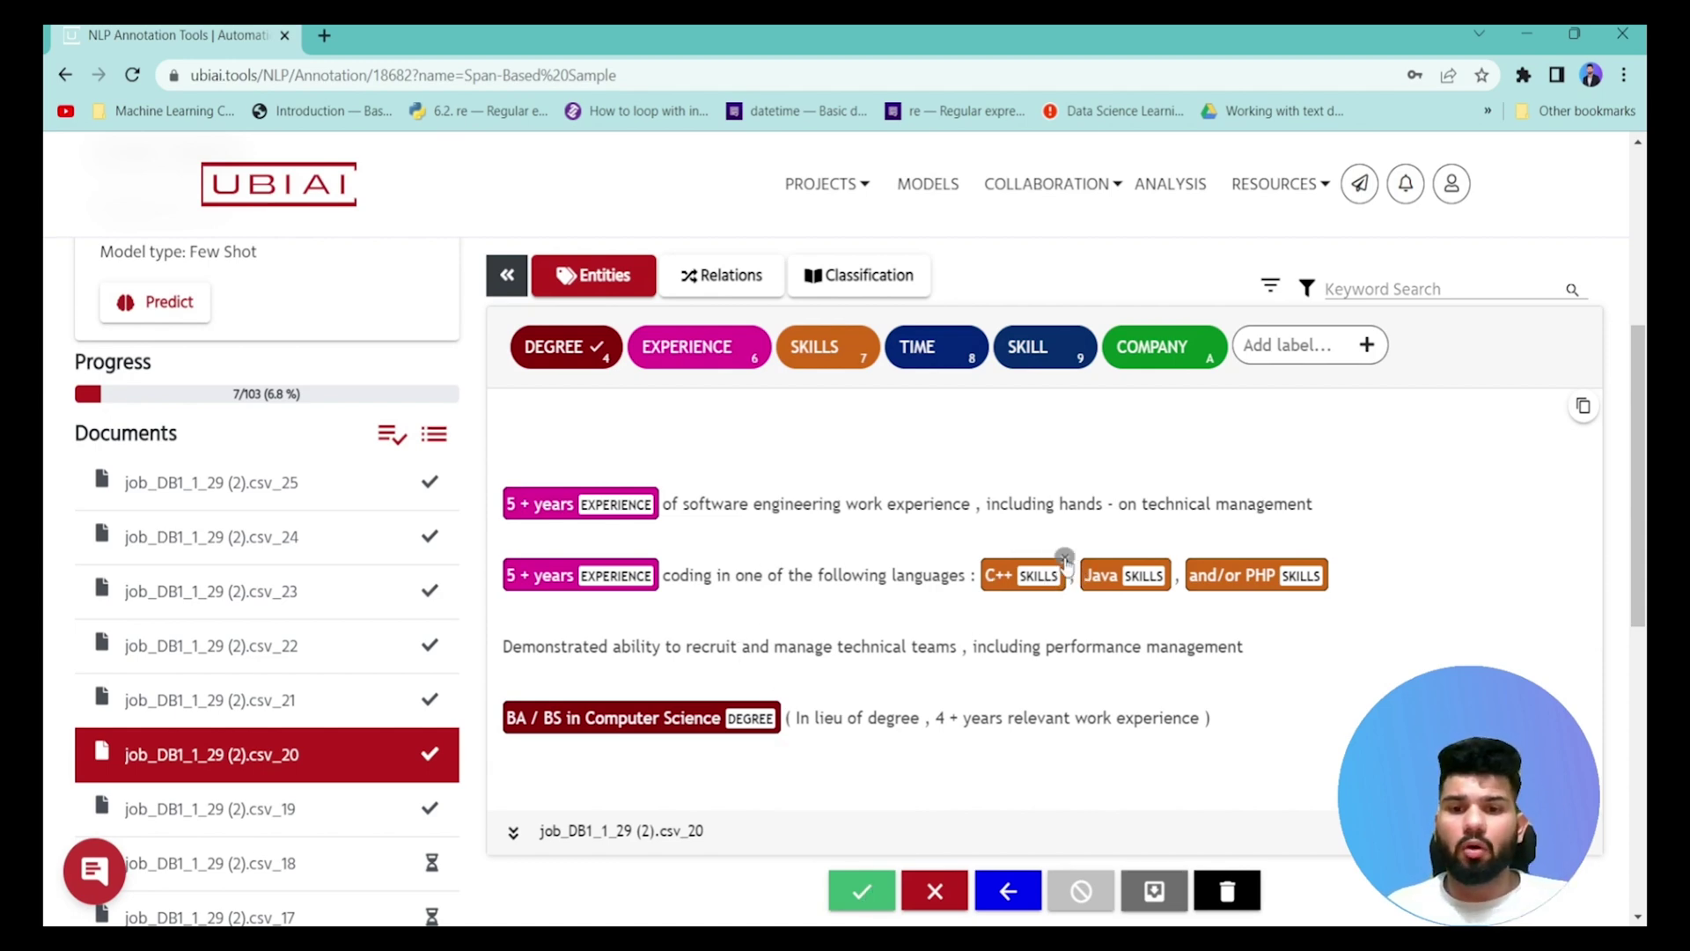
pyautogui.click(1065, 557)
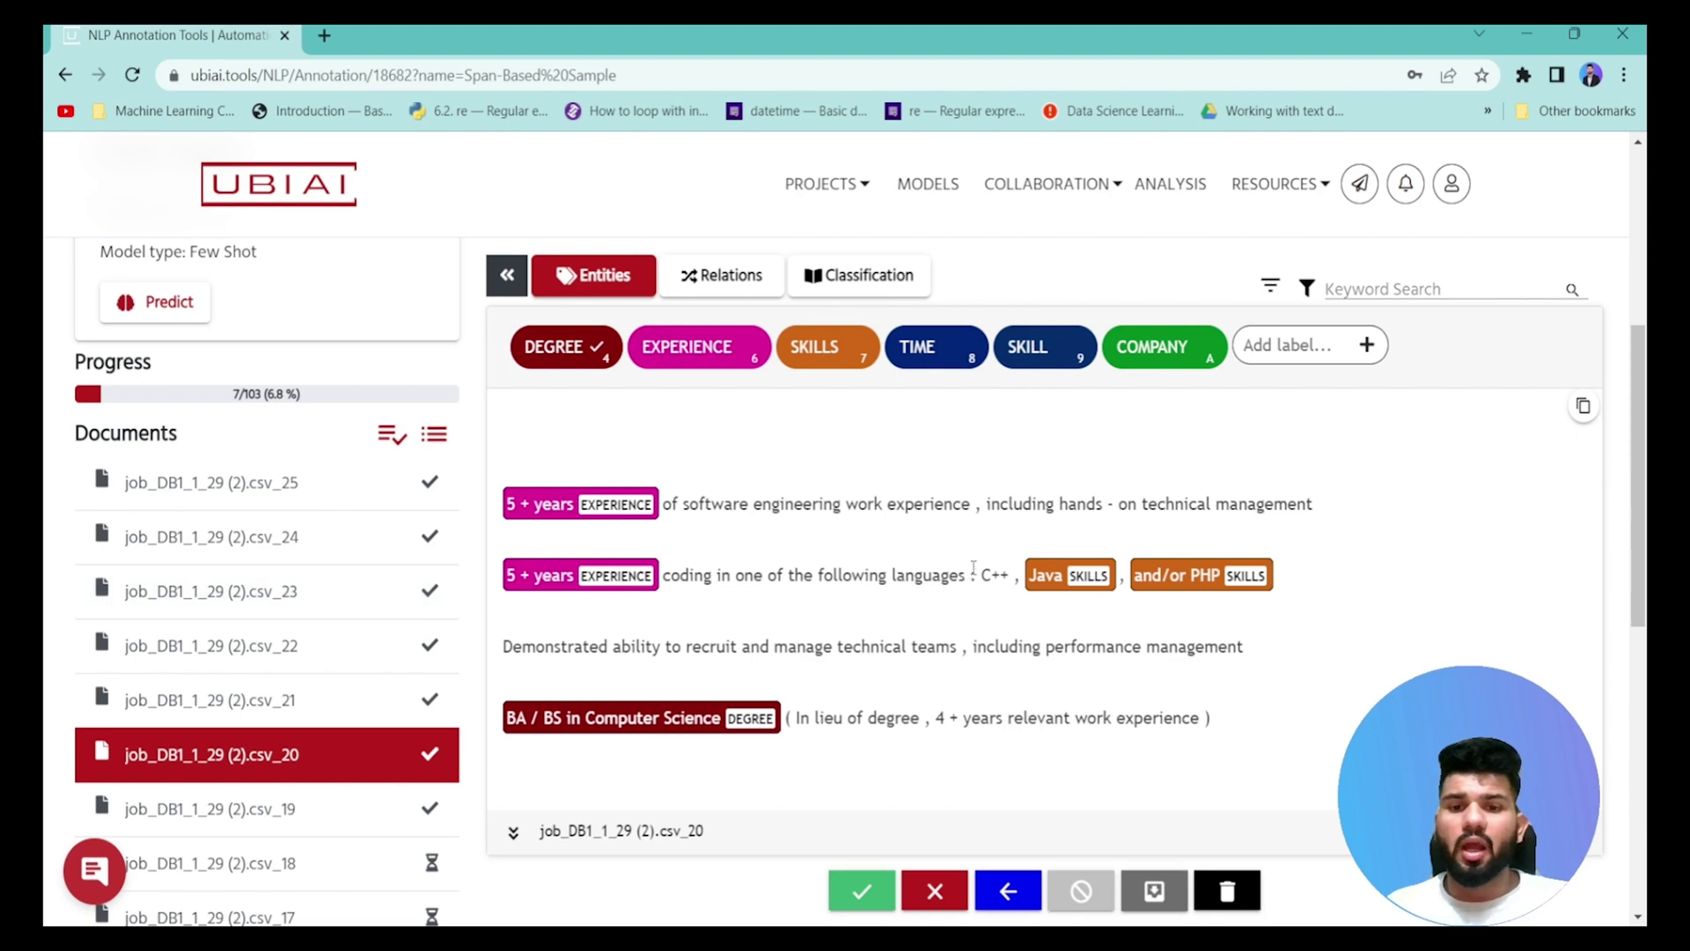
pyautogui.moveTo(972, 568); pyautogui.dragTo(1015, 581)
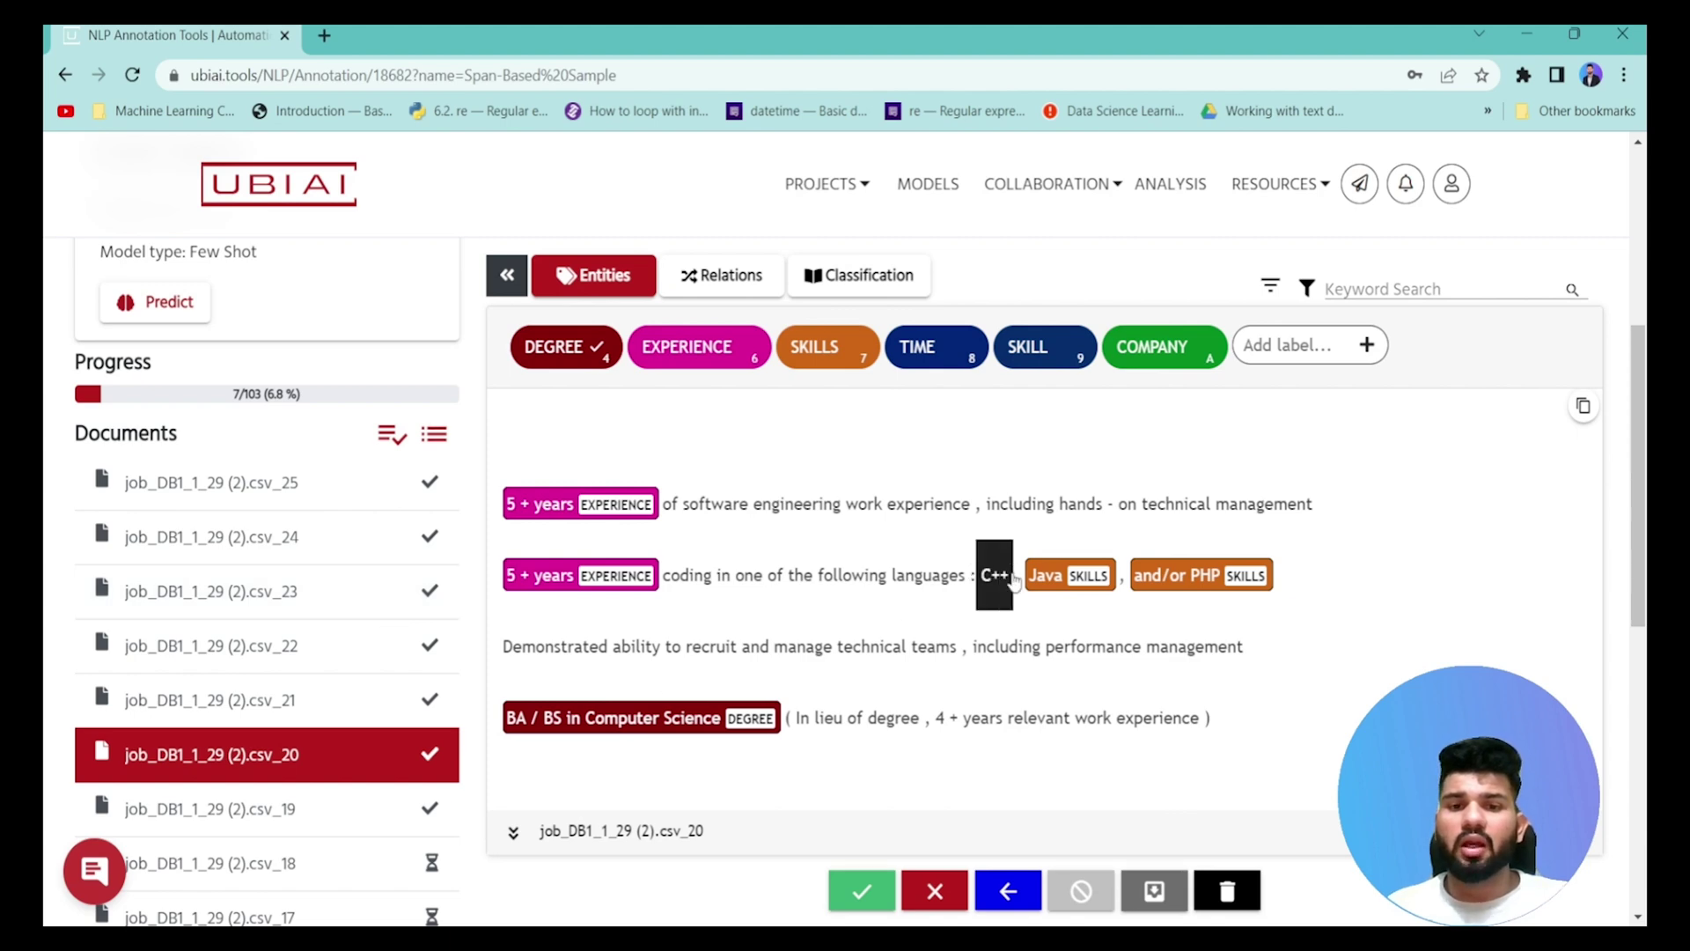
pyautogui.click(862, 352)
pyautogui.click(1063, 563)
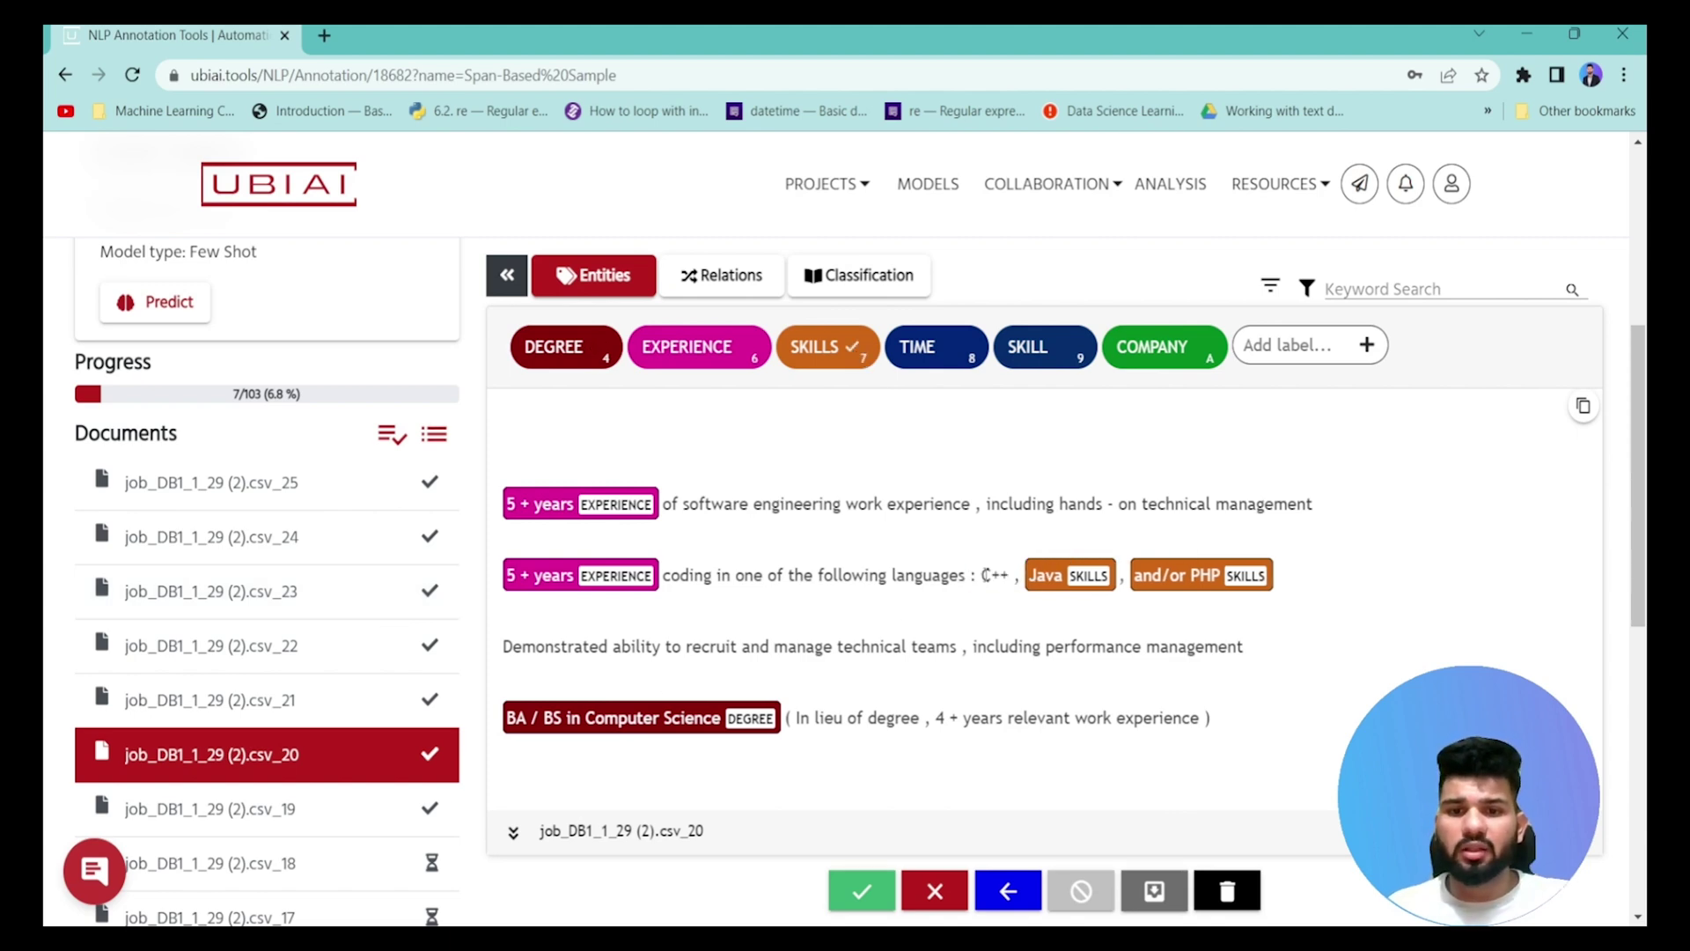
pyautogui.moveTo(979, 573); pyautogui.dragTo(1012, 577)
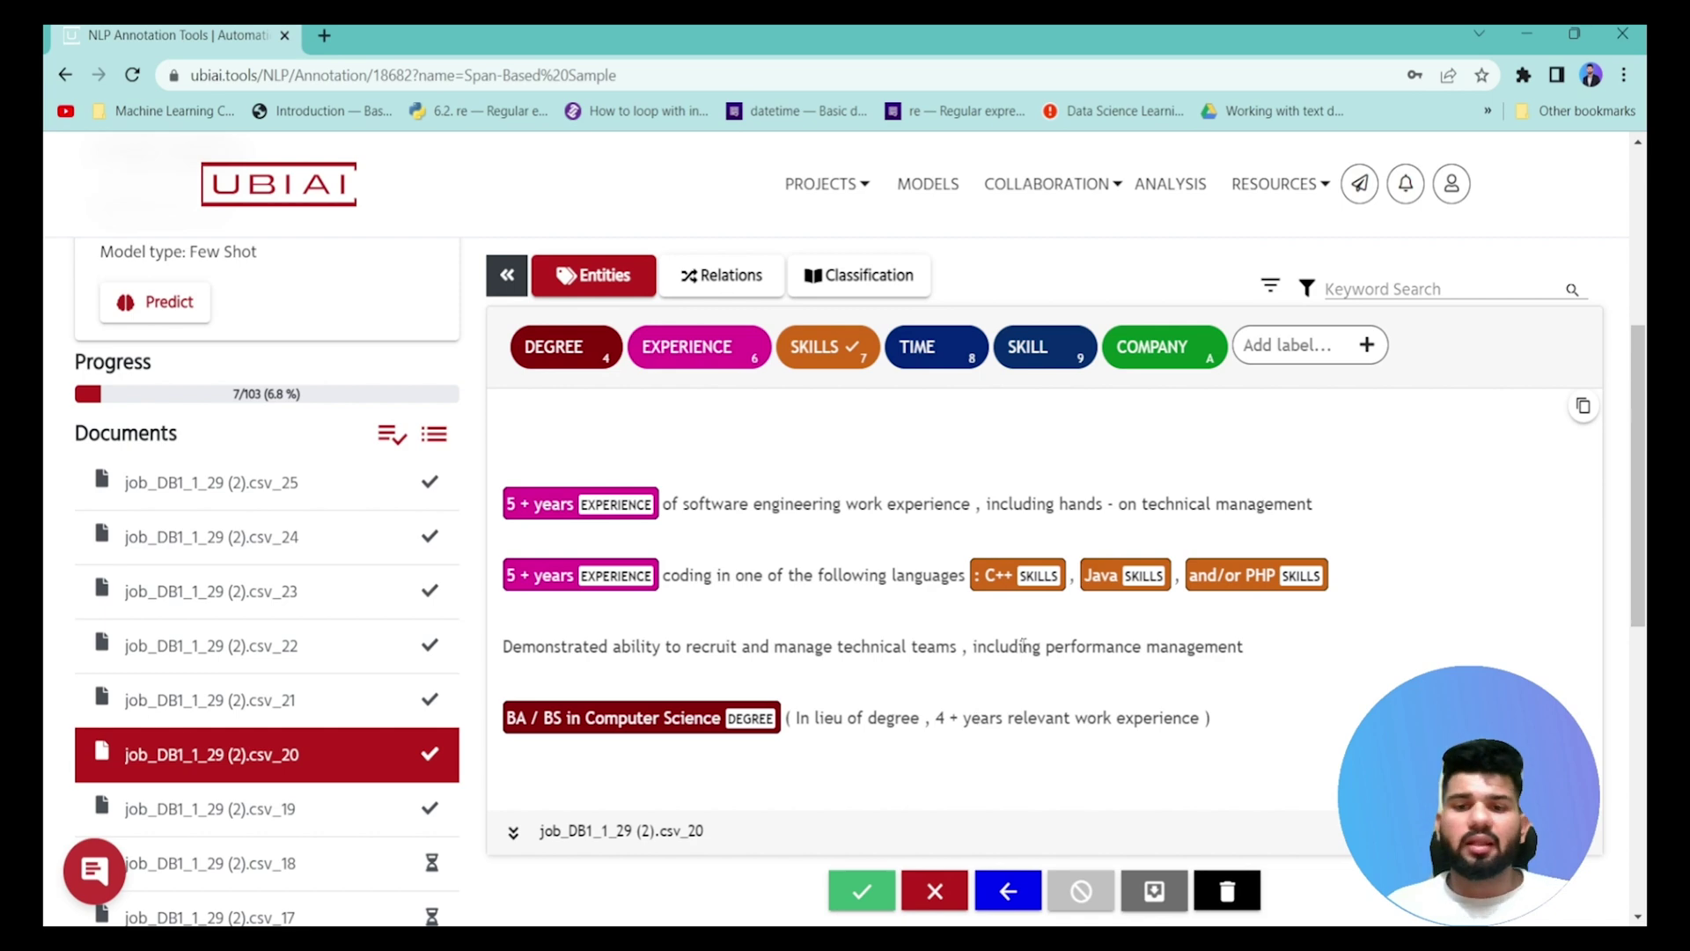
pyautogui.scroll(-5, 1024, 646)
pyautogui.scroll(3, 825, 557)
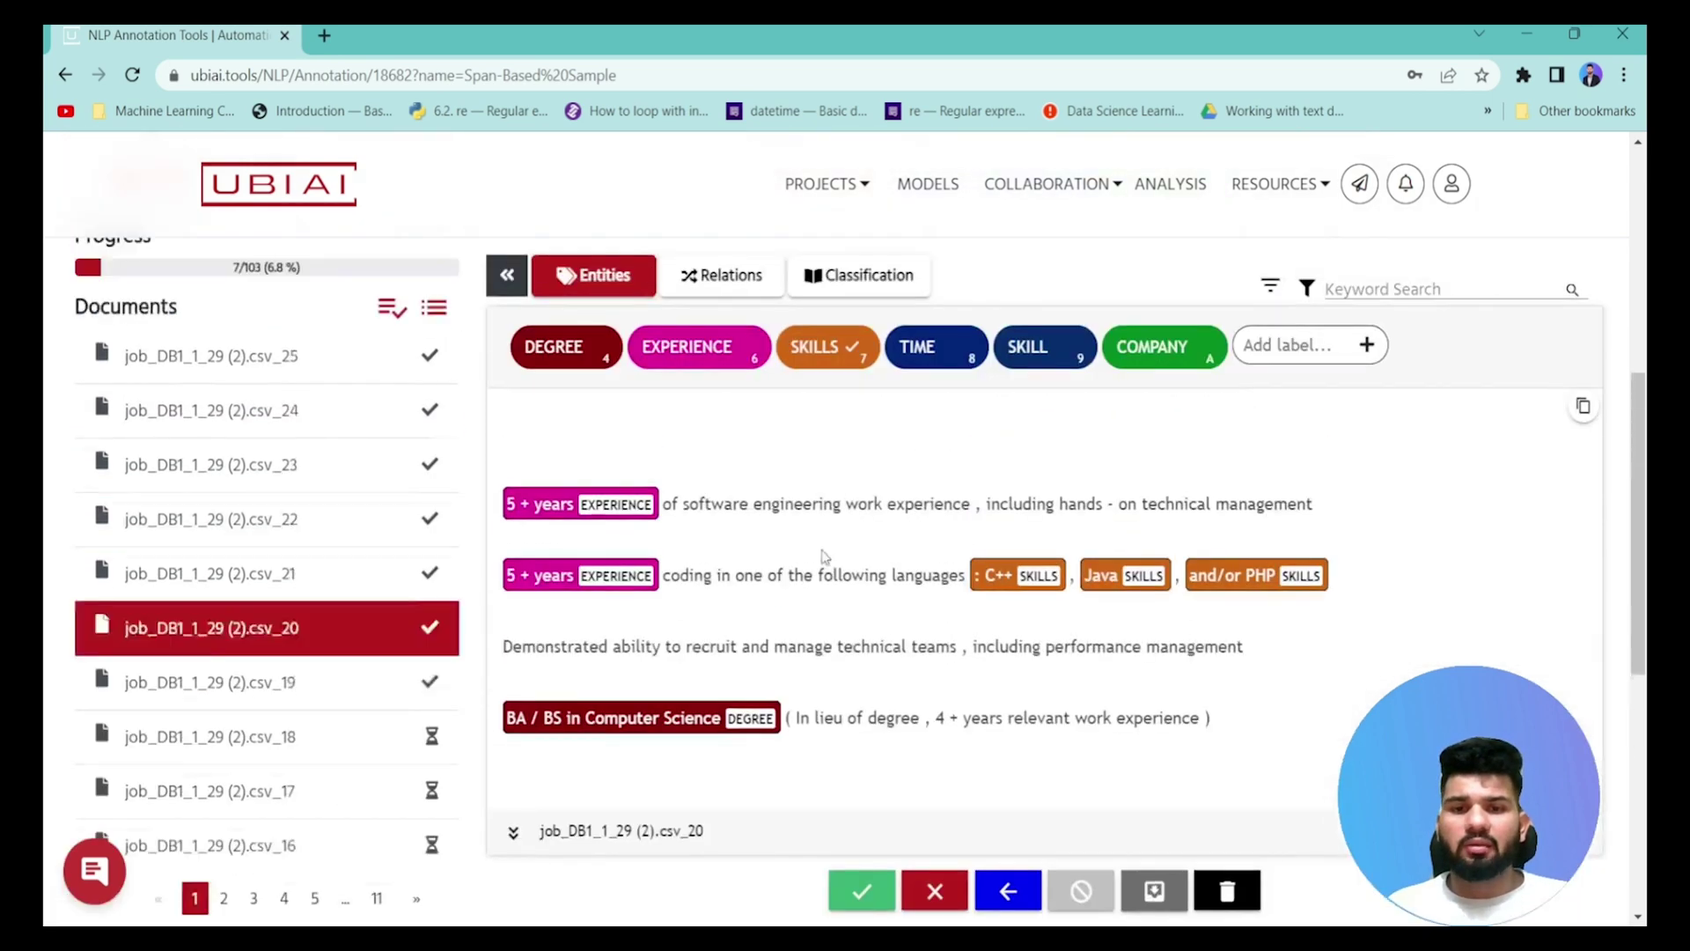
pyautogui.scroll(2, 824, 556)
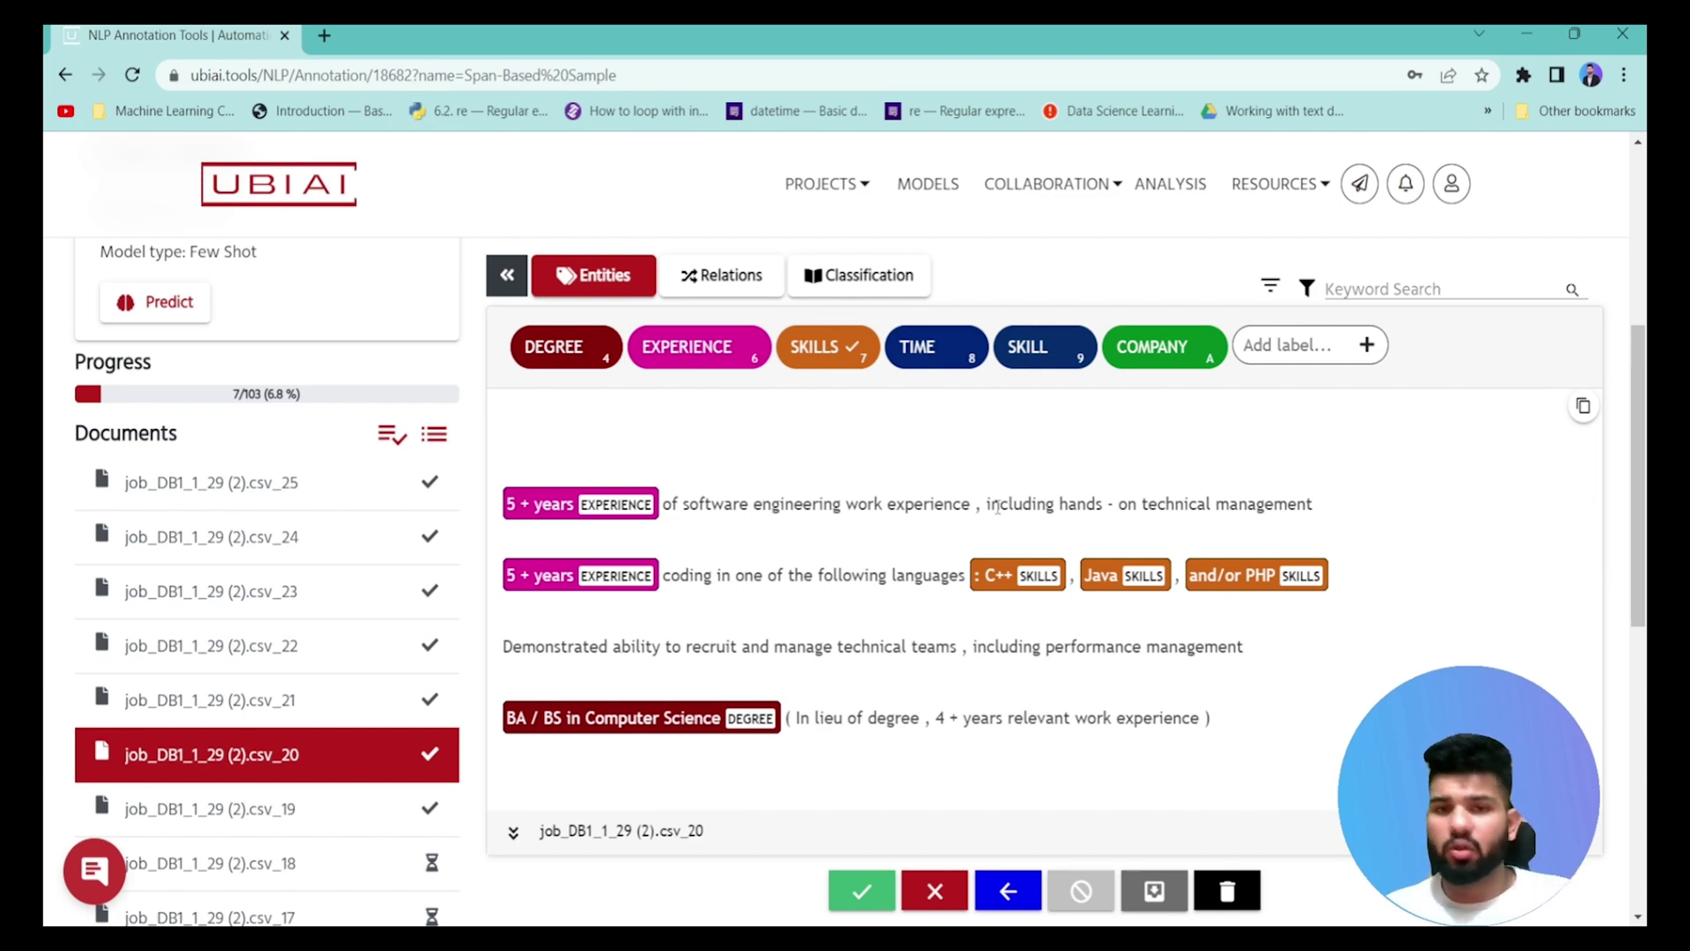
# - Validate csv_20, csv_19 and csv_18 in turn, ending on csv_17
pyautogui.click(861, 891)
pyautogui.scroll(-3, 910, 557)
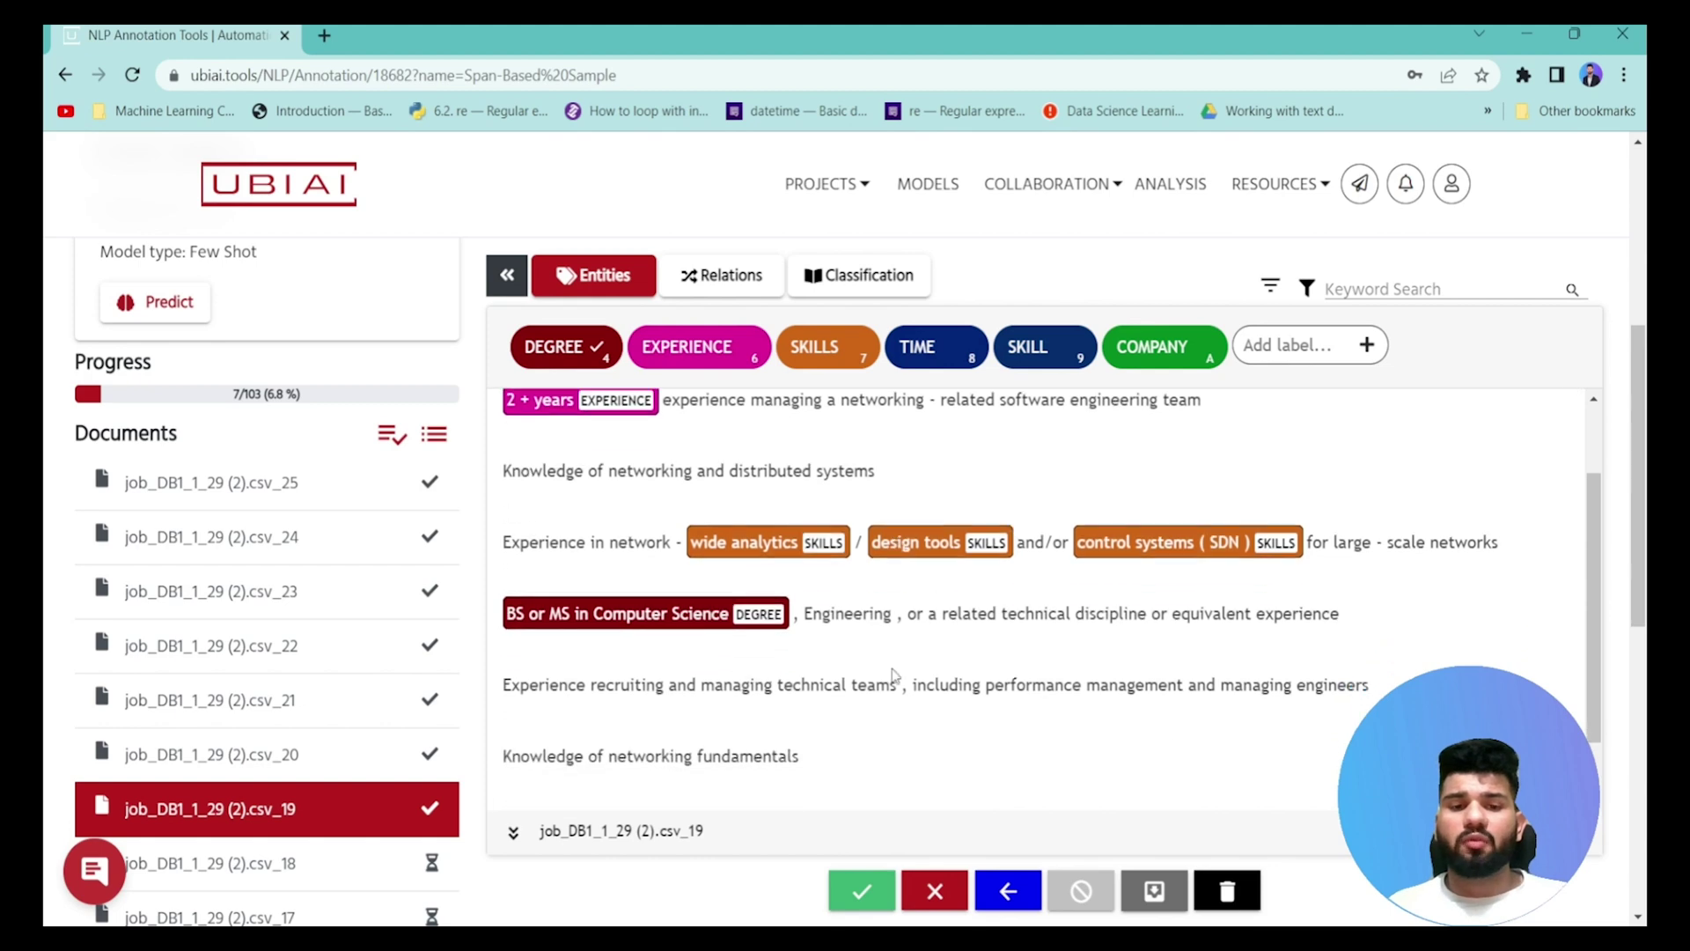
pyautogui.scroll(-2, 299, 695)
pyautogui.scroll(-2, 286, 652)
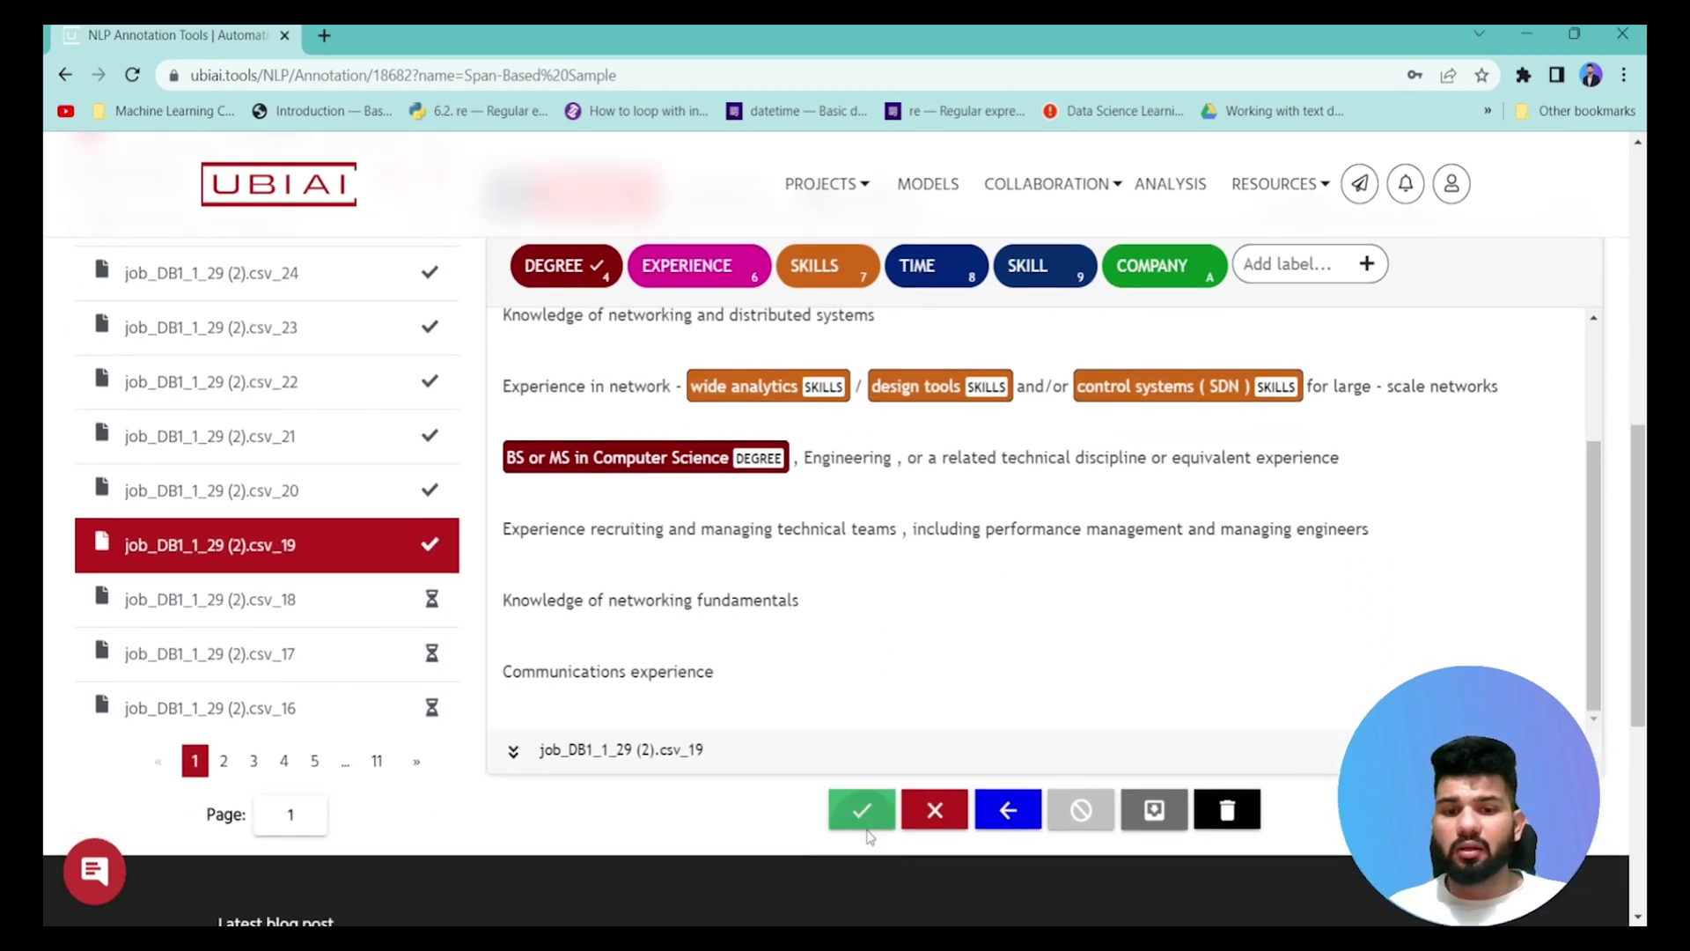
pyautogui.click(863, 810)
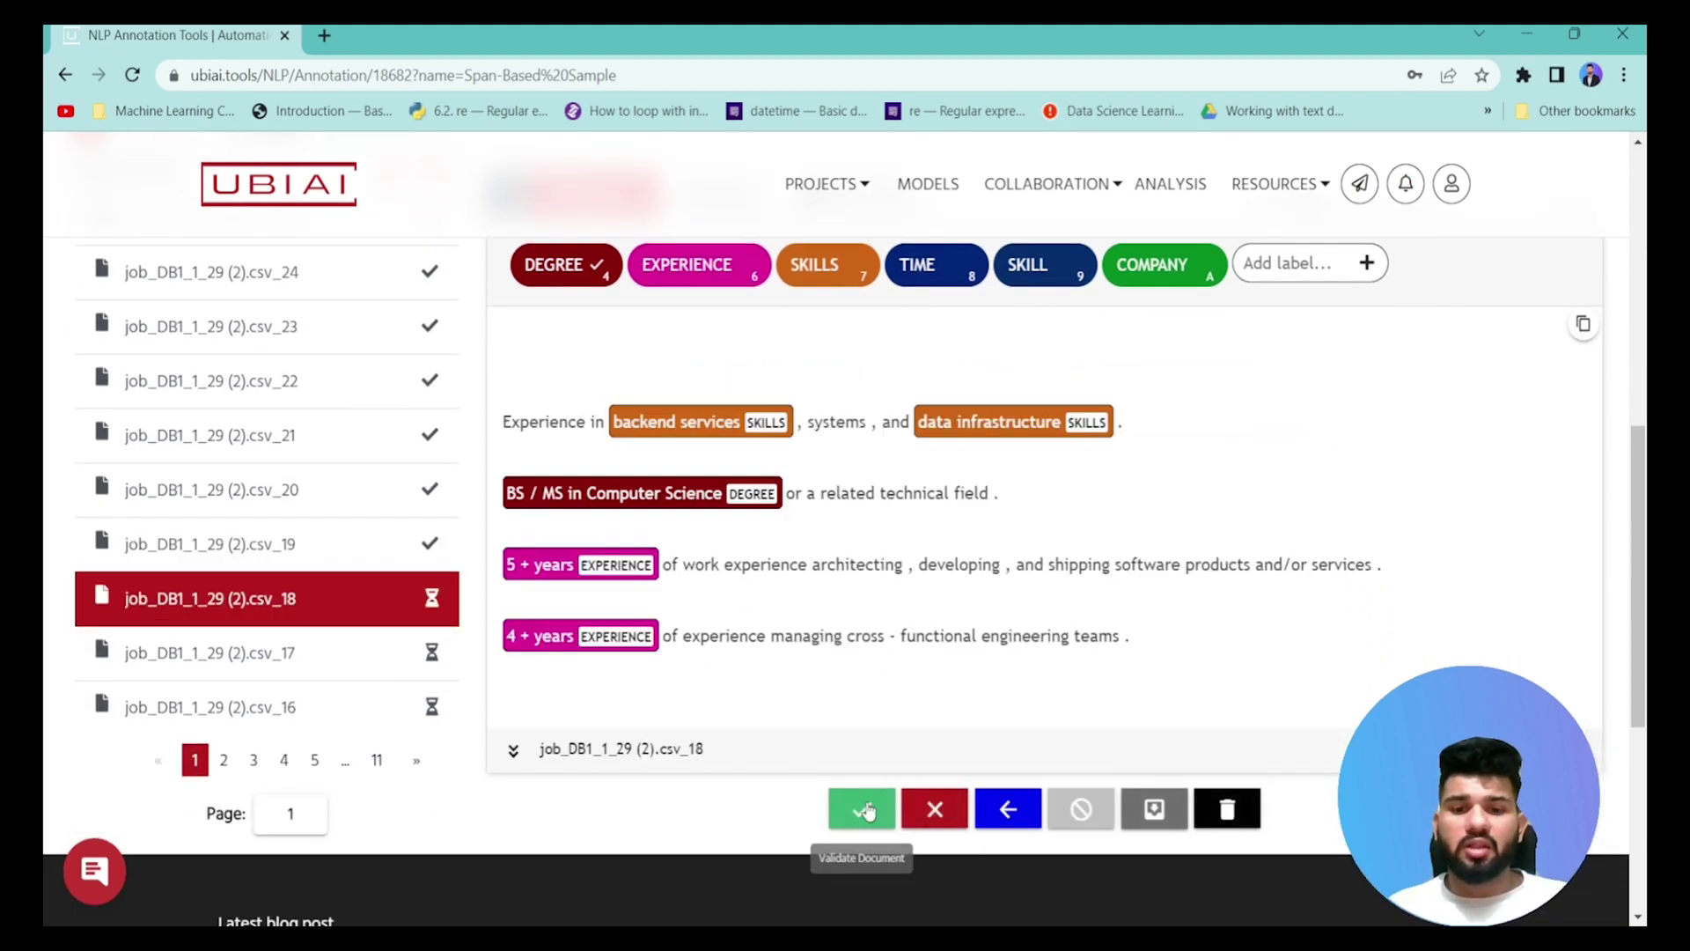
pyautogui.click(862, 809)
pyautogui.scroll(-1, 792, 482)
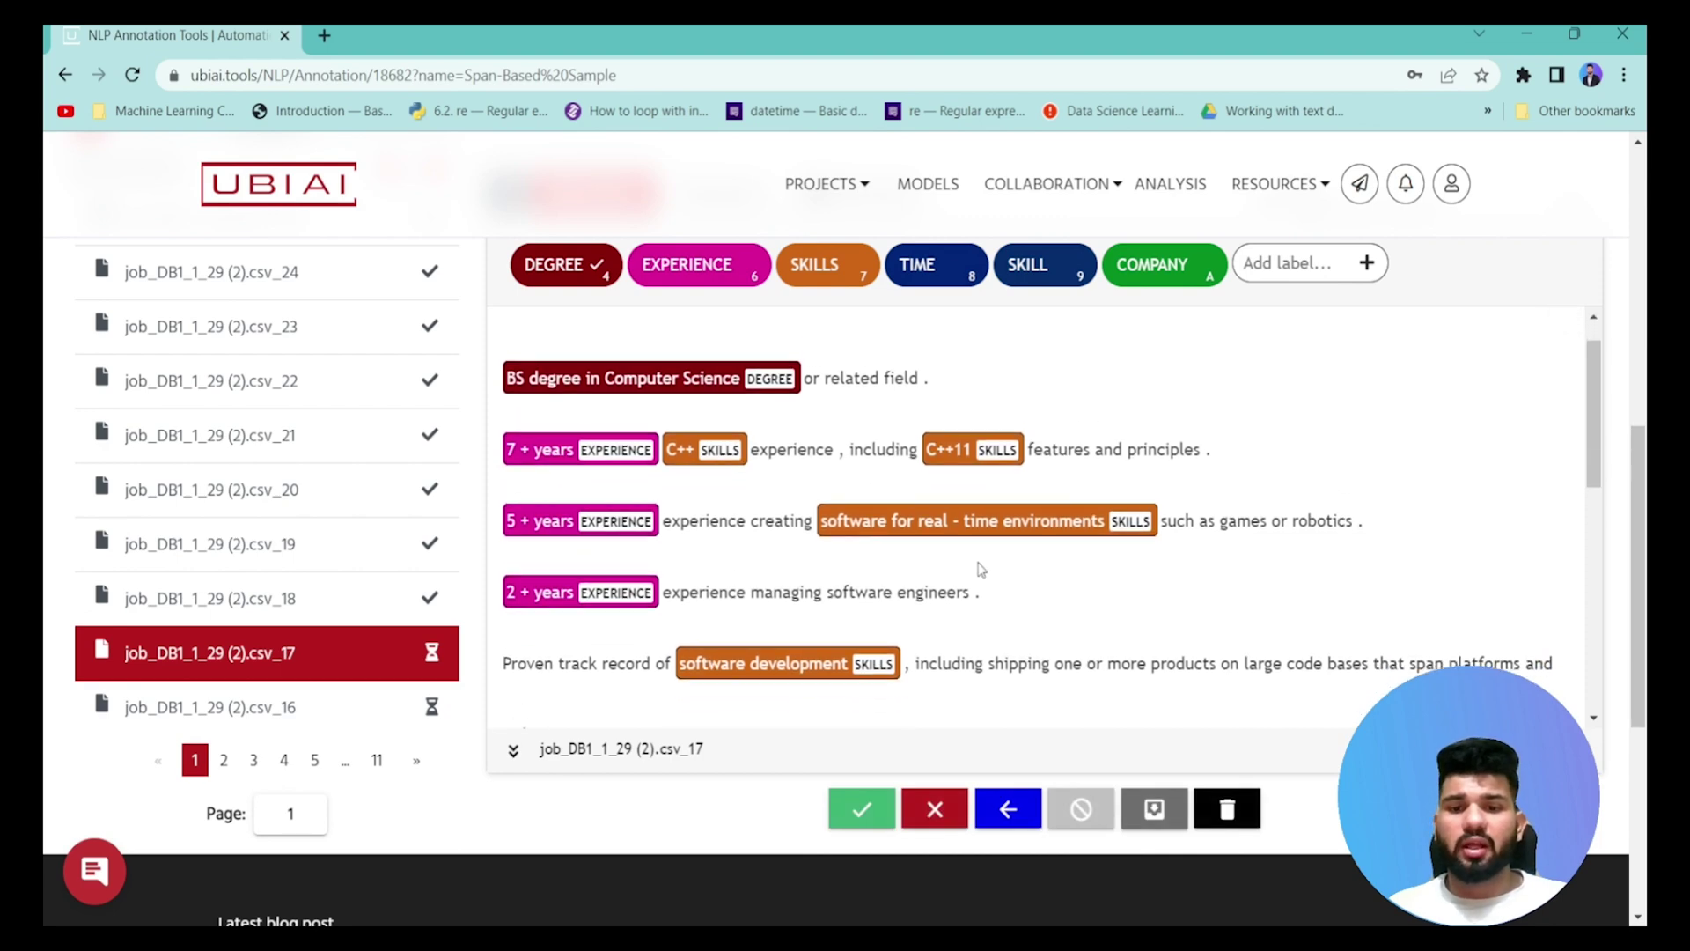
pyautogui.scroll(3, 880, 529)
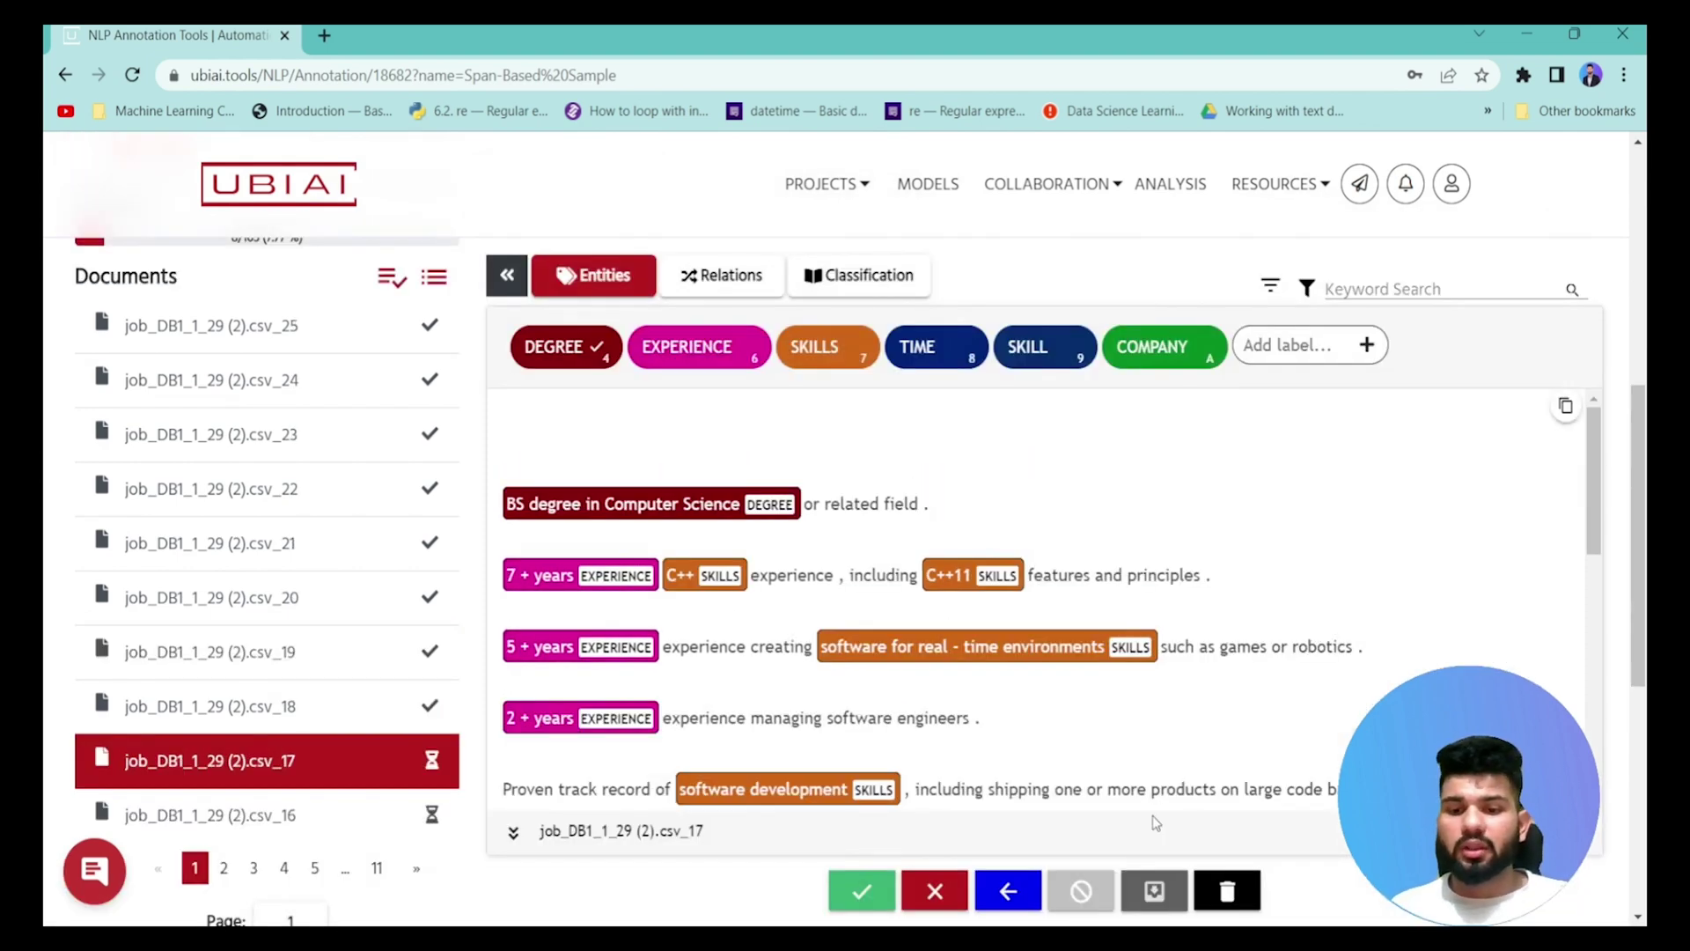
# - Export the validated documents as a spaCy Span Categorizer zip download
pyautogui.click(1154, 893)
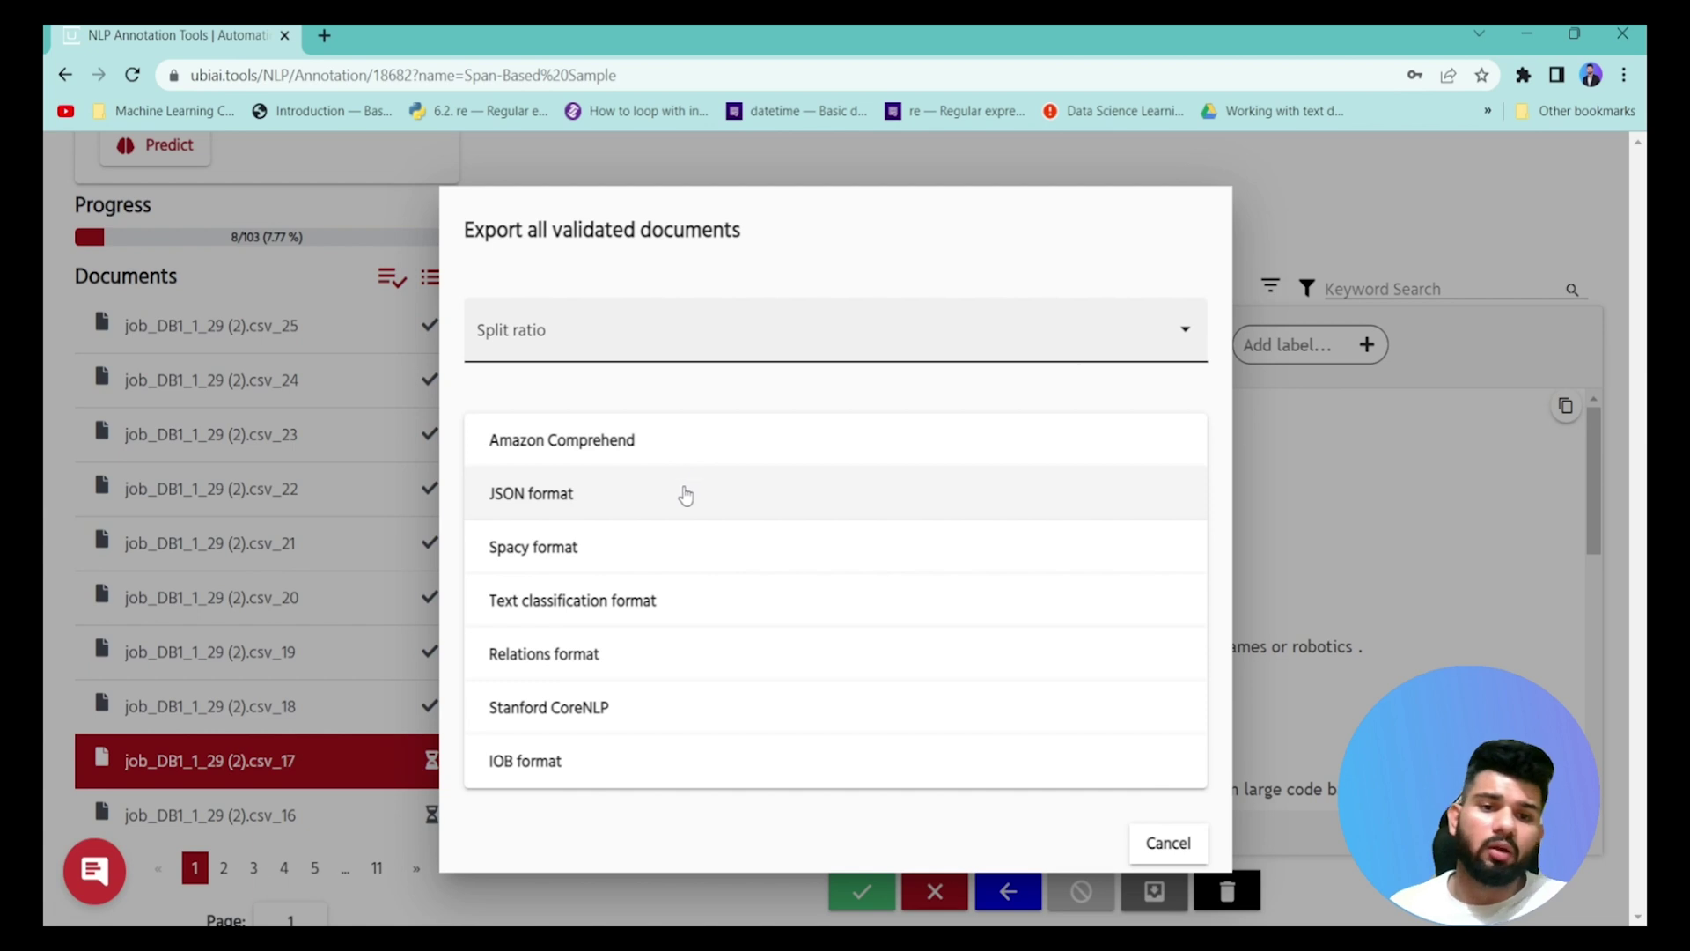
pyautogui.click(677, 545)
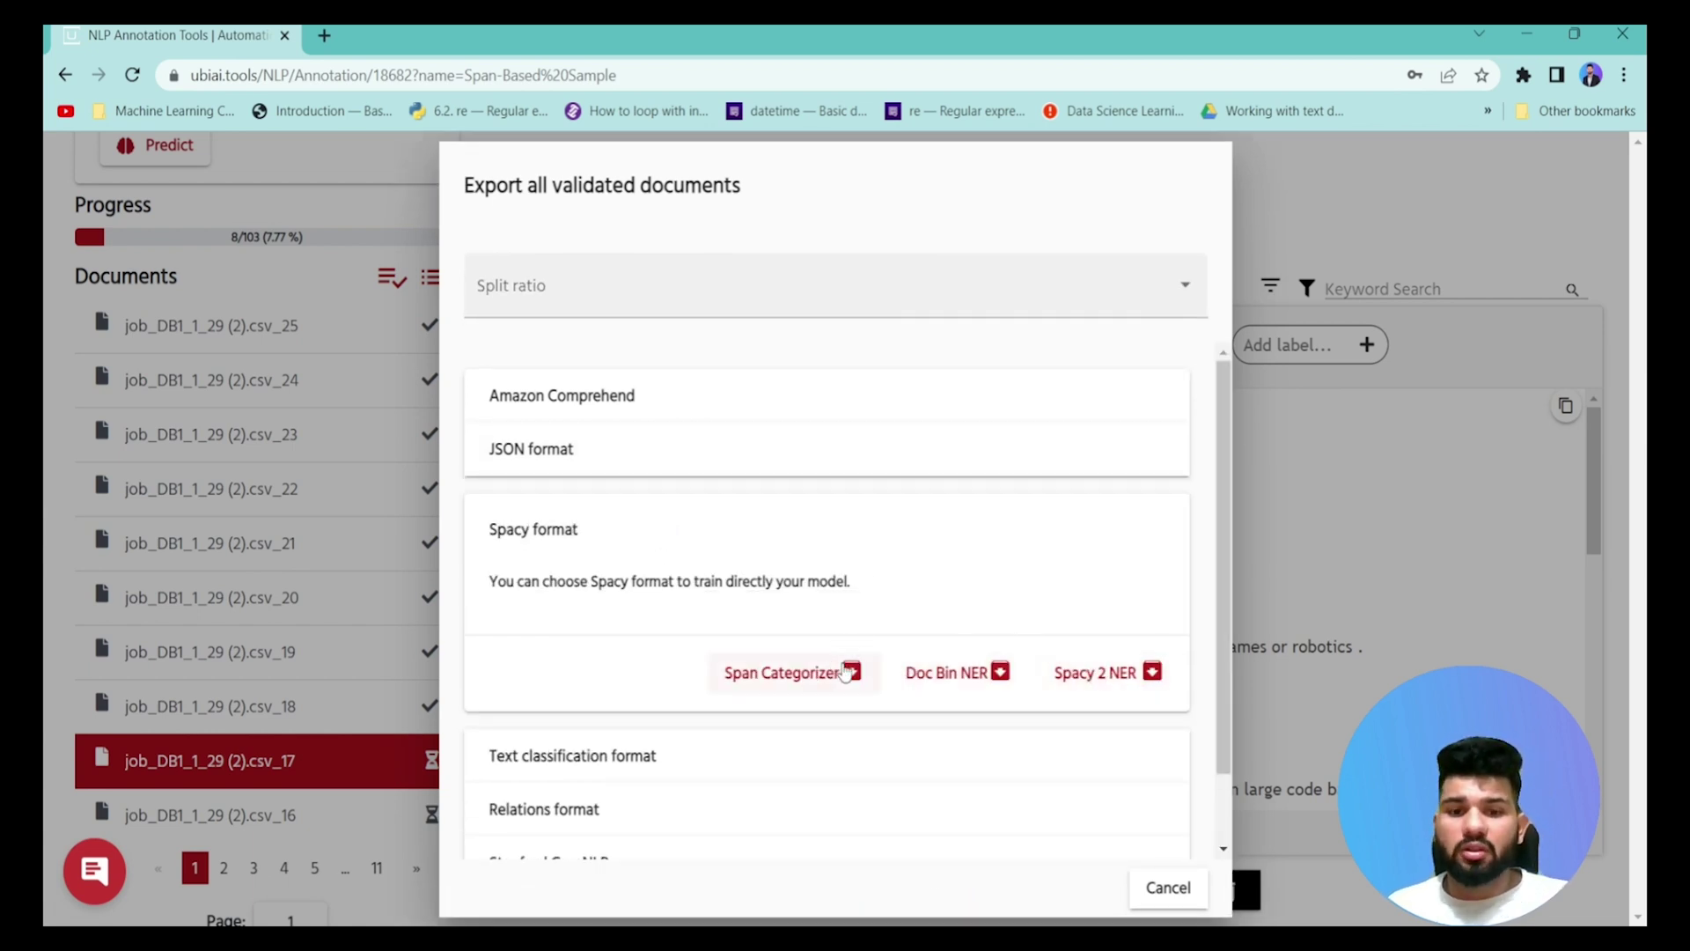
pyautogui.click(1148, 672)
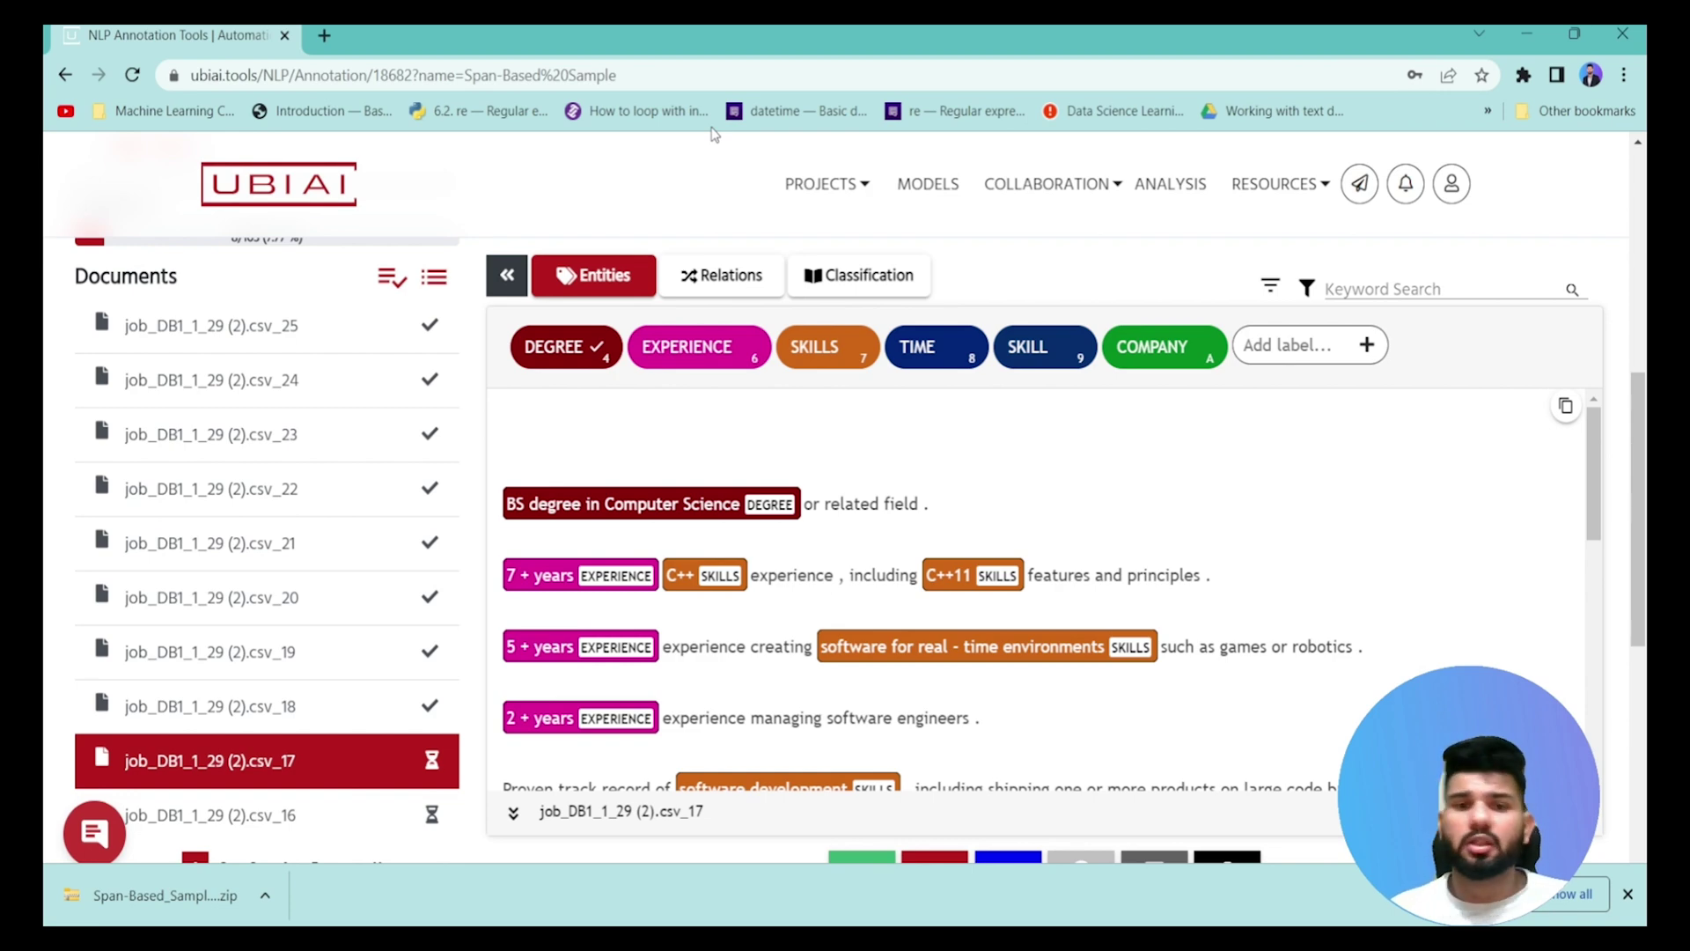
pyautogui.click(1628, 894)
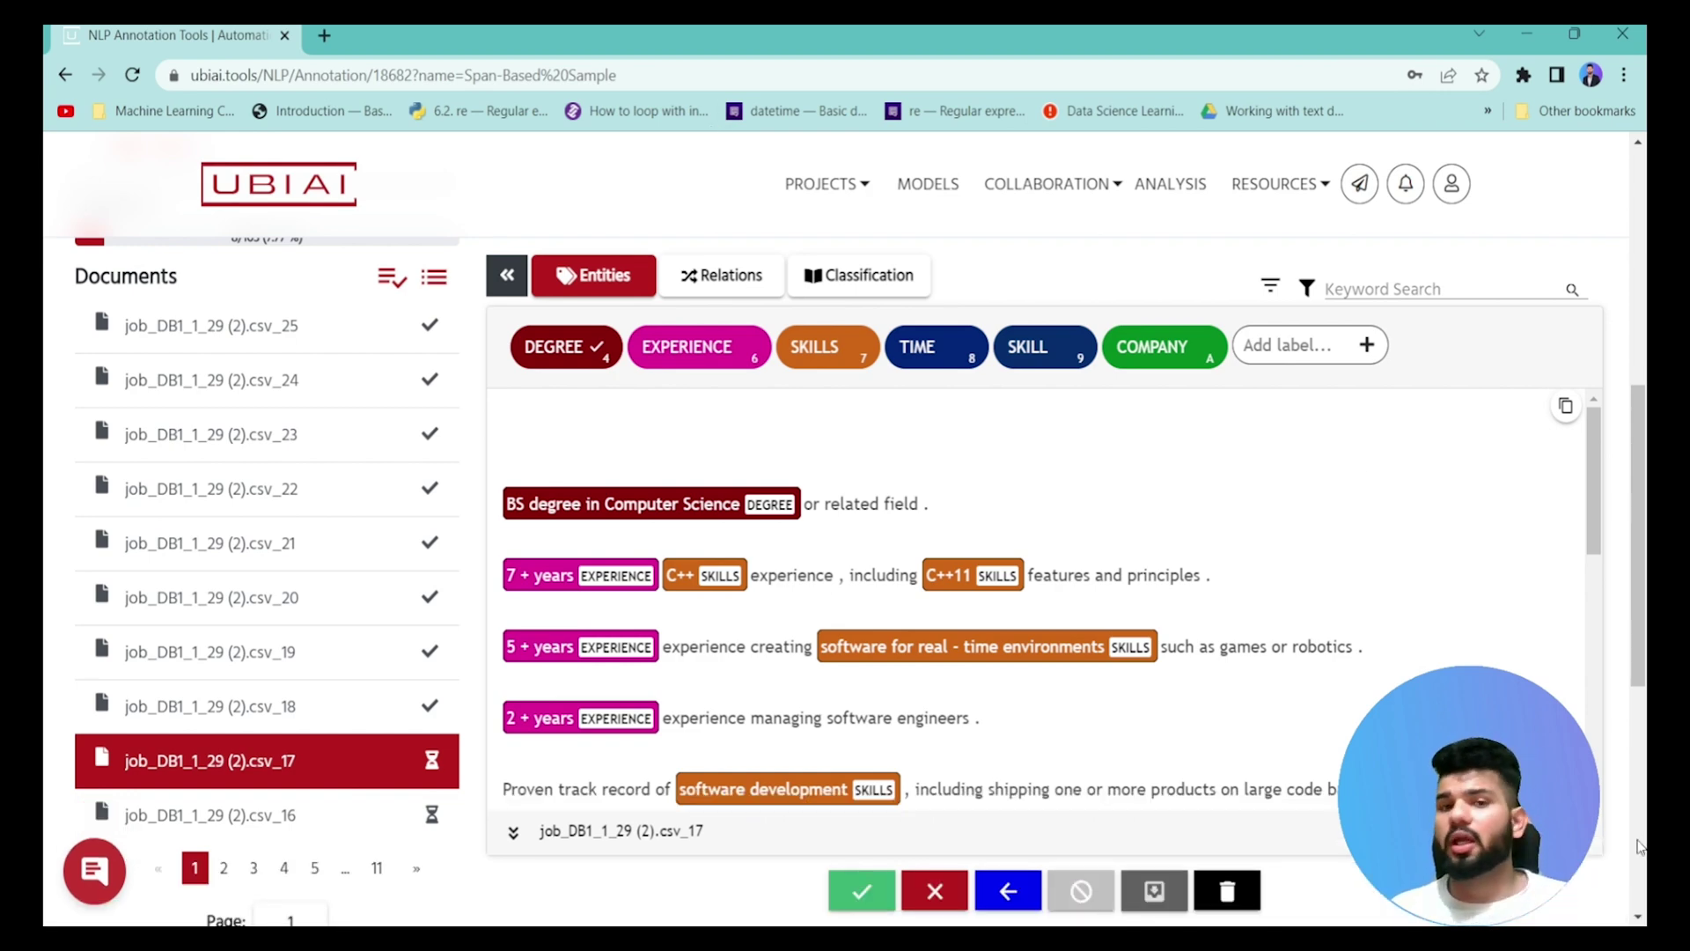